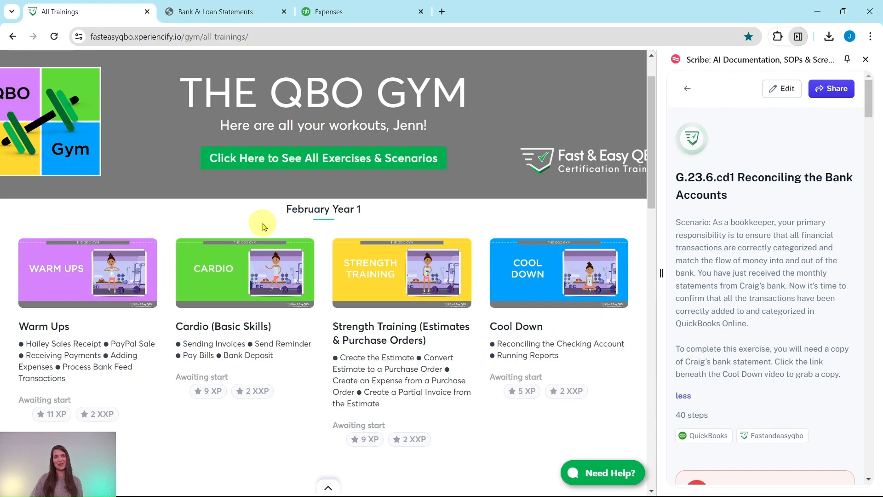
# Open the Cool Down lesson of June Year 1 from the list of all trainings.
pyautogui.scroll(-10, 400, 364)
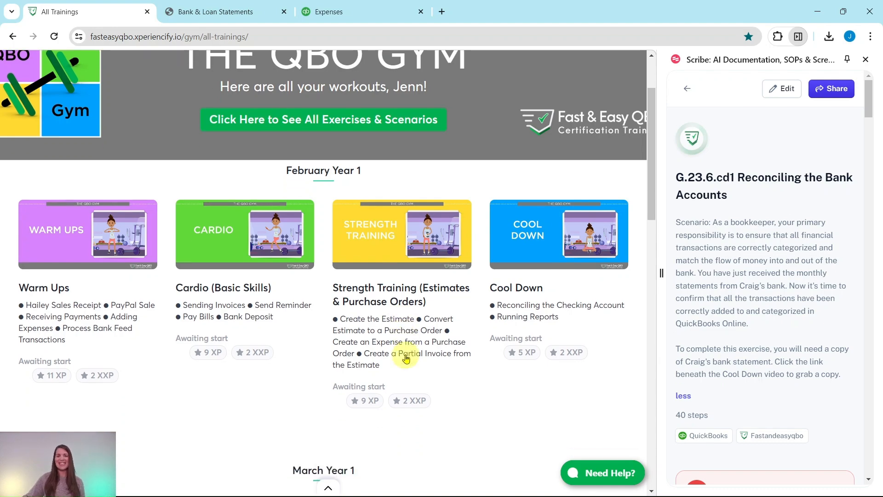
pyautogui.scroll(-11, 392, 371)
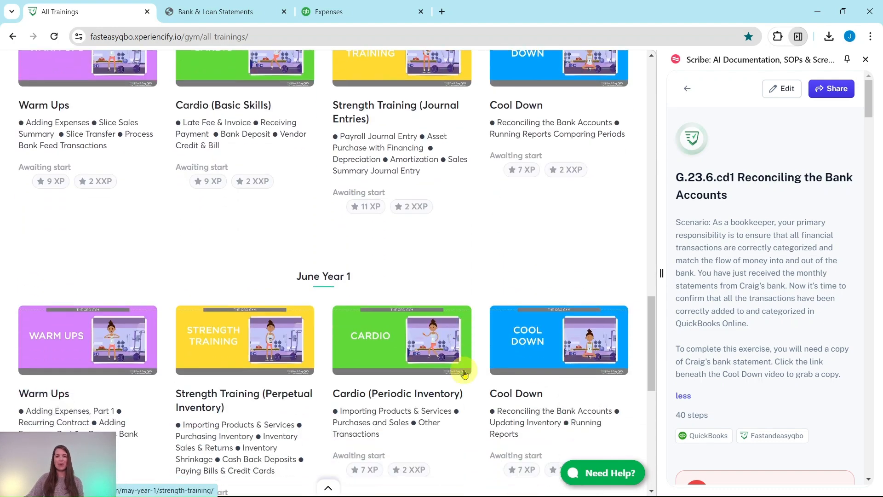
pyautogui.click(544, 318)
# Review the Cool Down lesson's quiz, hands-on practice exercises and bank statements download.
pyautogui.scroll(-1, 557, 308)
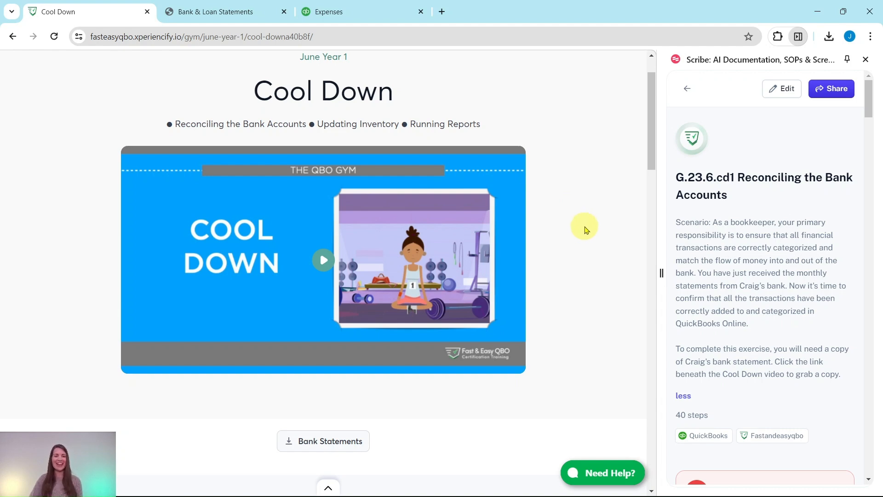
pyautogui.scroll(-12, 584, 228)
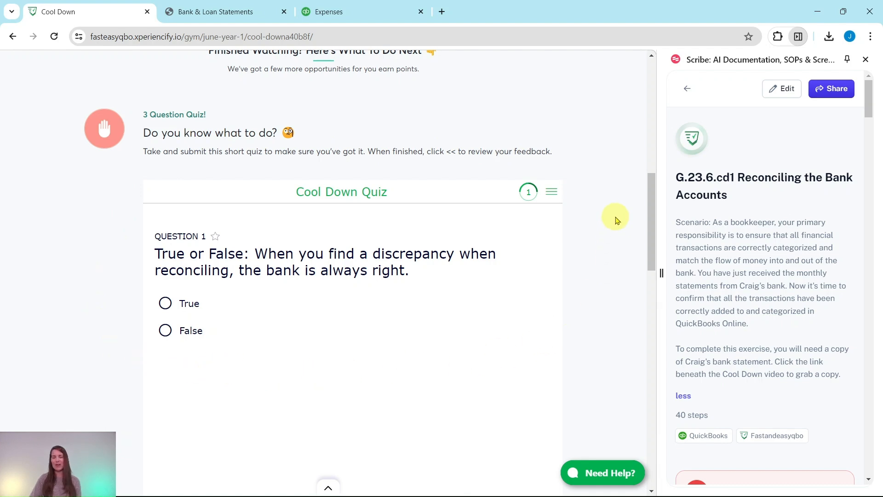
pyautogui.scroll(-10, 607, 266)
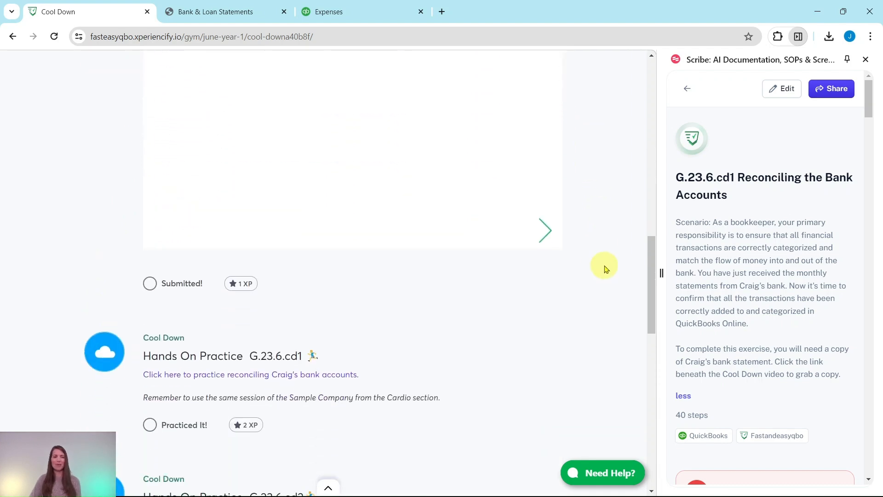
pyautogui.scroll(-4, 606, 269)
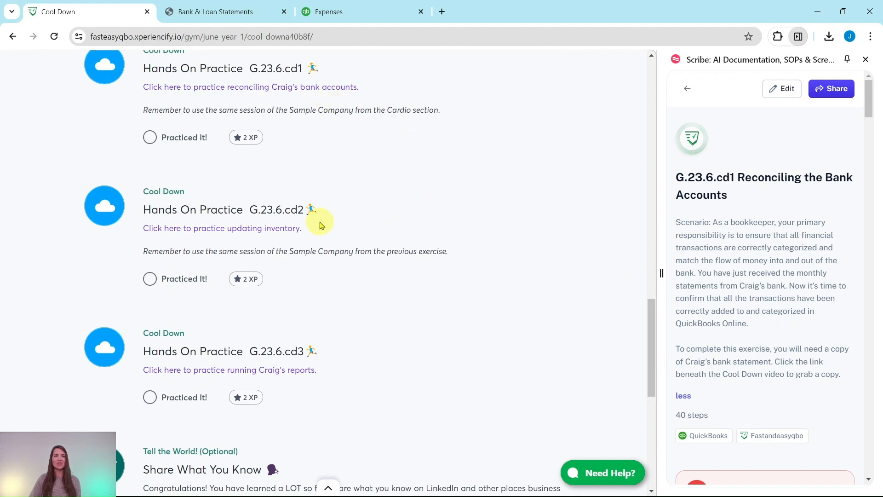
pyautogui.scroll(-5, 358, 322)
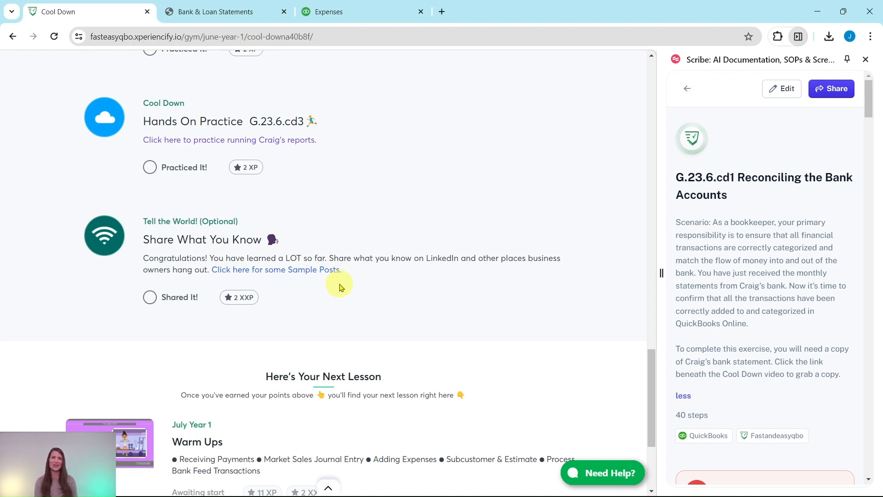
pyautogui.scroll(6, 350, 272)
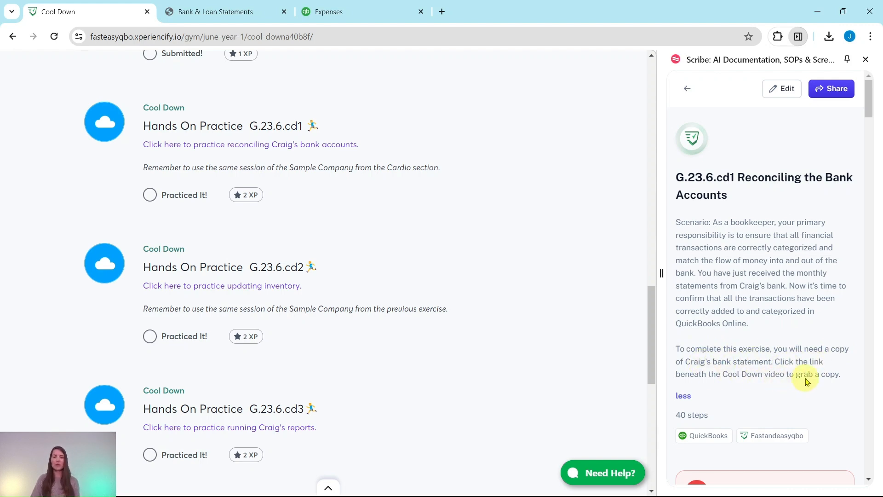
pyautogui.scroll(10, 301, 270)
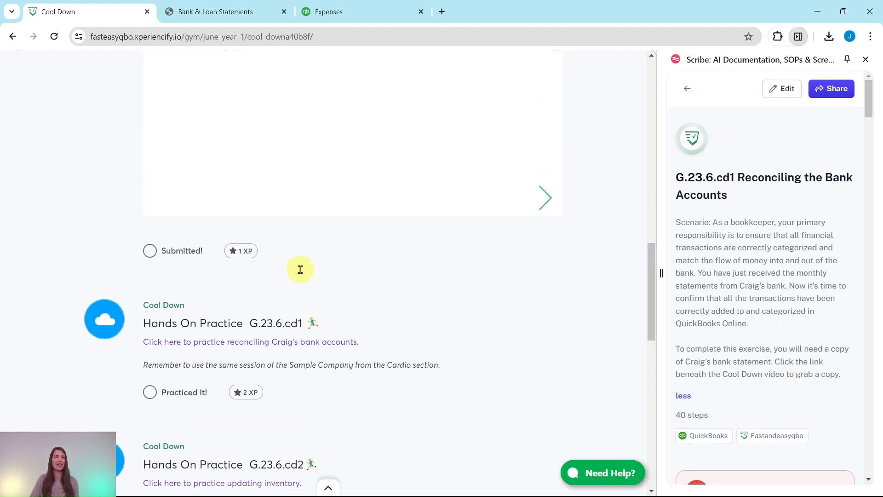
pyautogui.scroll(10, 302, 270)
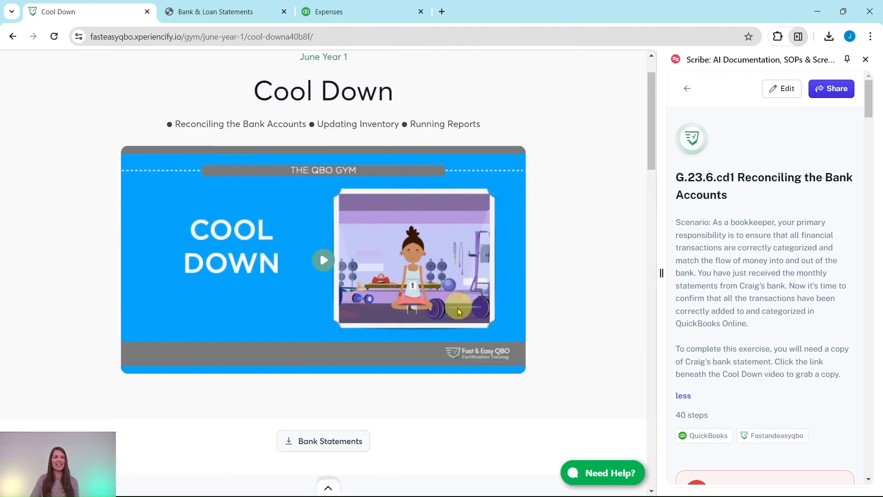
pyautogui.scroll(-4, 450, 304)
pyautogui.scroll(-1, 450, 304)
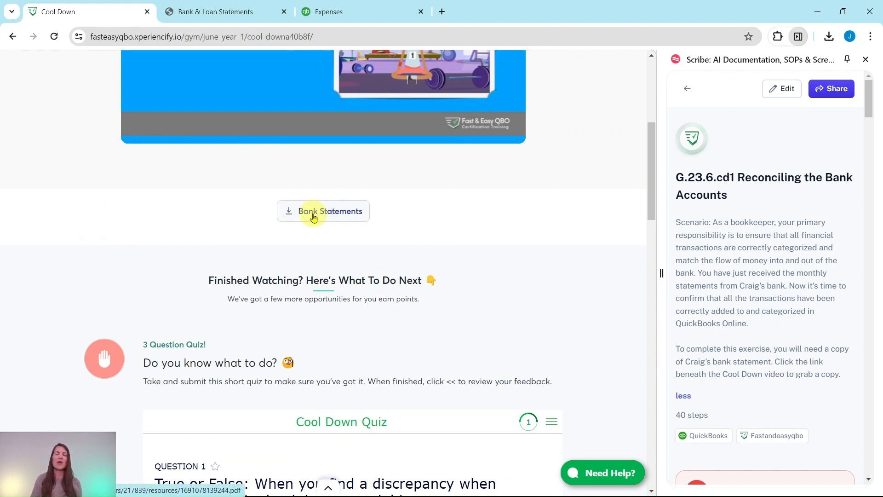
# Review the savings and checking sections of the bank statement PDF and the exercise guide's starting instructions.
pyautogui.click(217, 12)
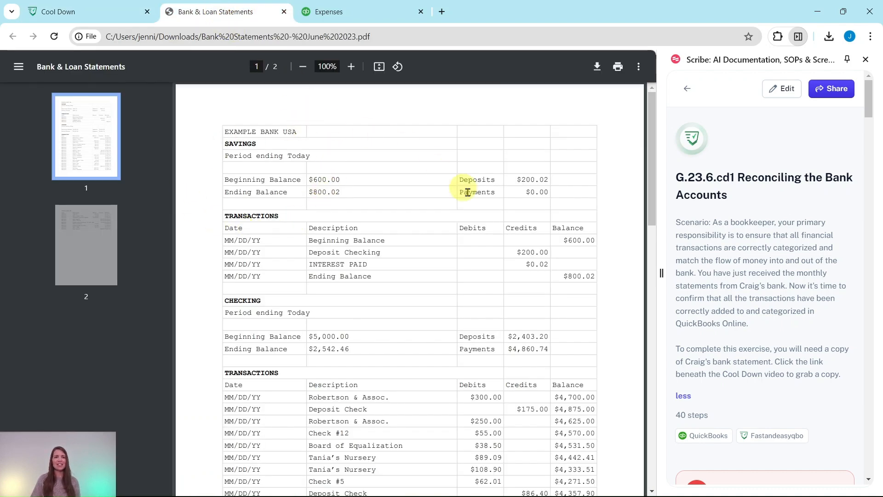
pyautogui.scroll(-15, 455, 193)
pyautogui.scroll(15, 478, 253)
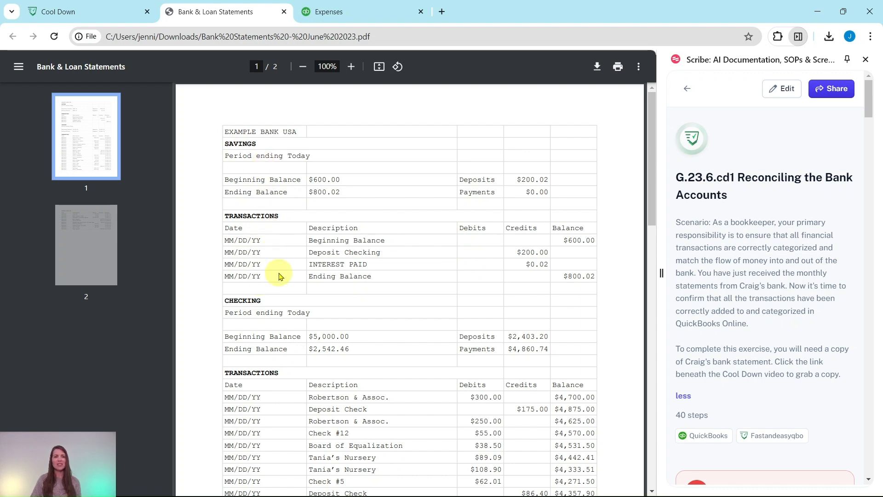
pyautogui.scroll(-6, 303, 317)
pyautogui.scroll(6, 357, 307)
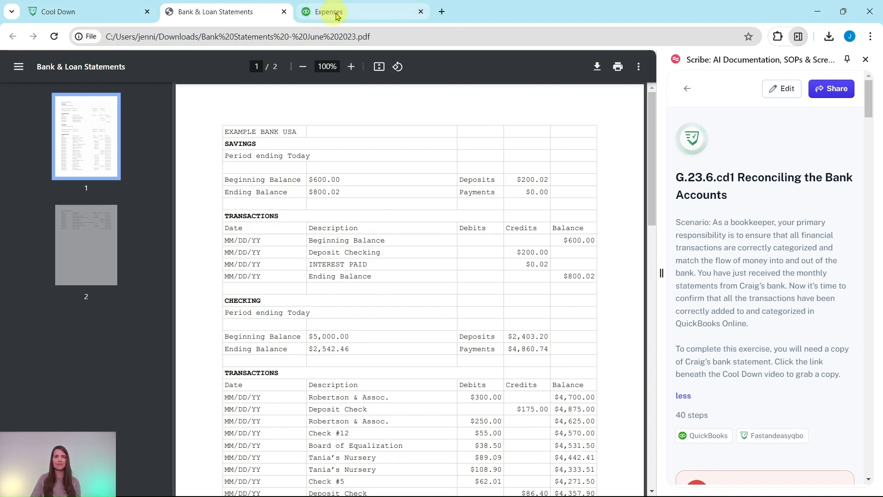
pyautogui.scroll(-7, 760, 231)
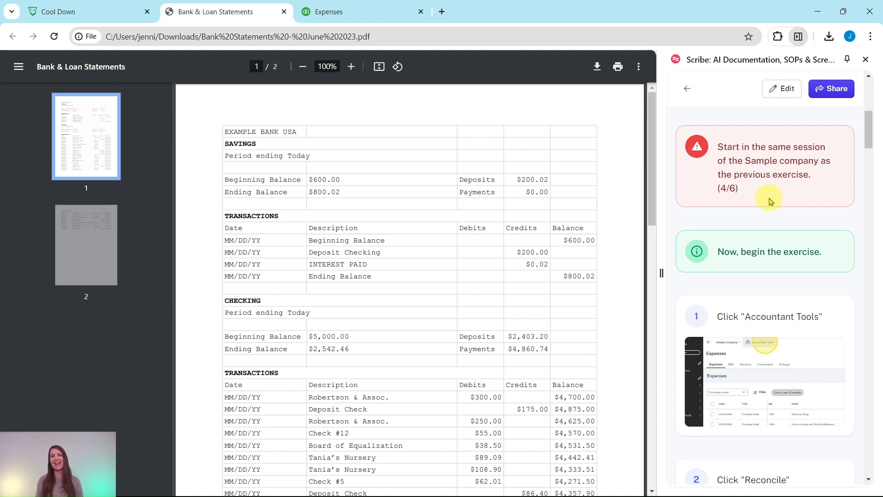
# Switch to the QuickBooks sample company and open the Reconcile page from the accountant tools.
pyautogui.click(329, 12)
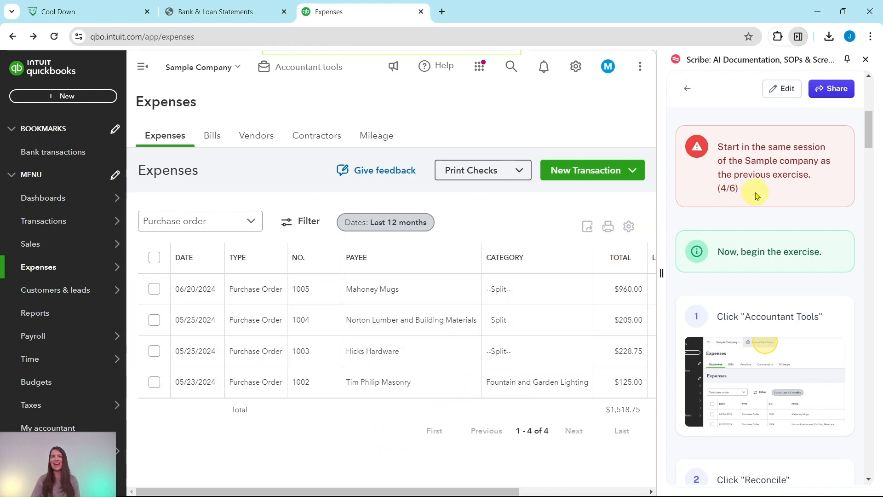
pyautogui.scroll(-4, 763, 193)
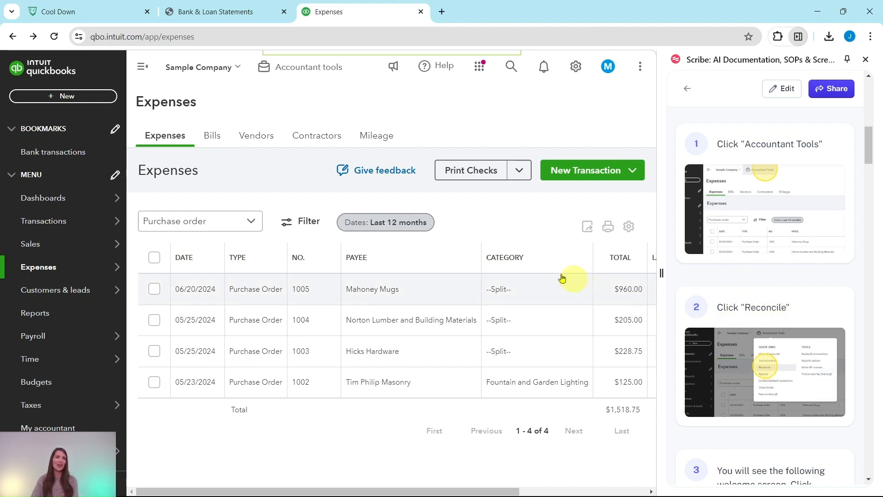
pyautogui.click(292, 72)
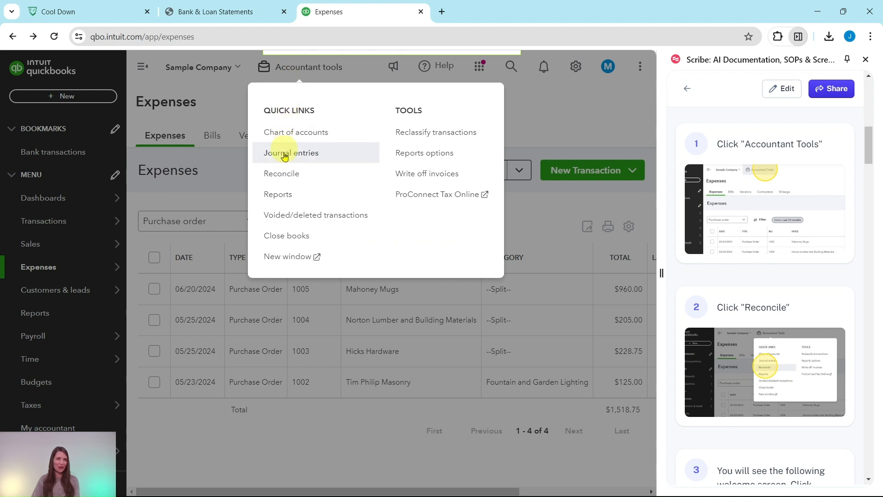
pyautogui.click(282, 178)
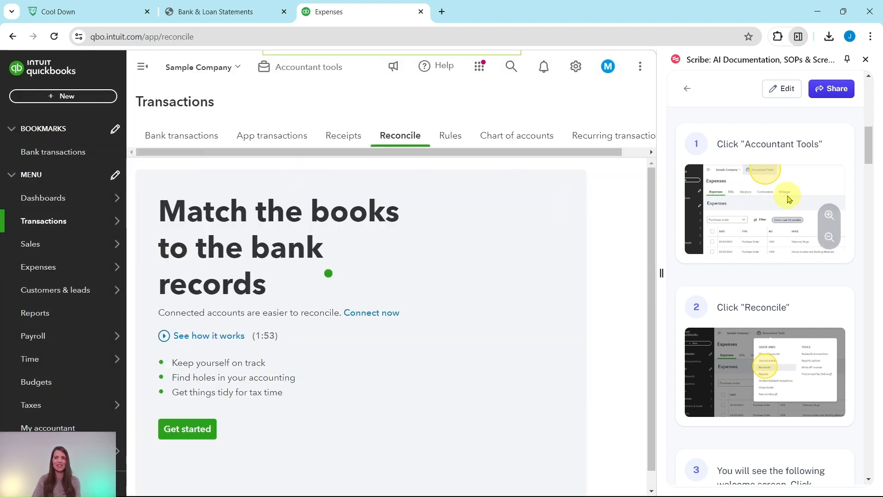
# Proceed through the two reconciliation welcome screens to the account selection form.
pyautogui.scroll(-5, 787, 197)
pyautogui.scroll(-2, 787, 193)
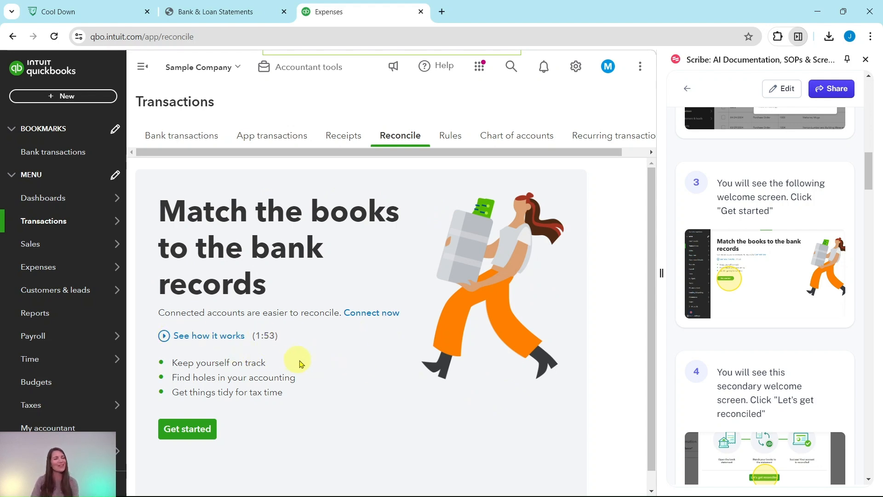
pyautogui.click(197, 429)
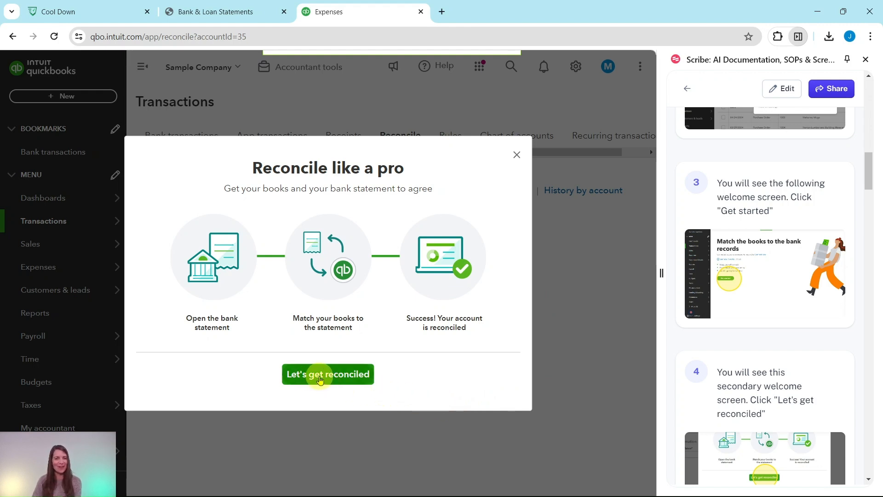
pyautogui.click(320, 380)
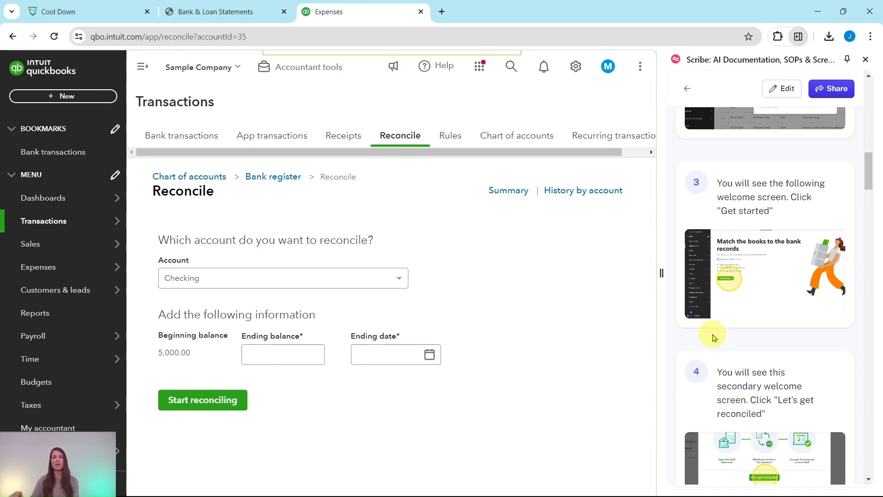
# Check the guide's notes against the combined bank statement and choose Savings as the account to reconcile.
pyautogui.scroll(-9, 757, 339)
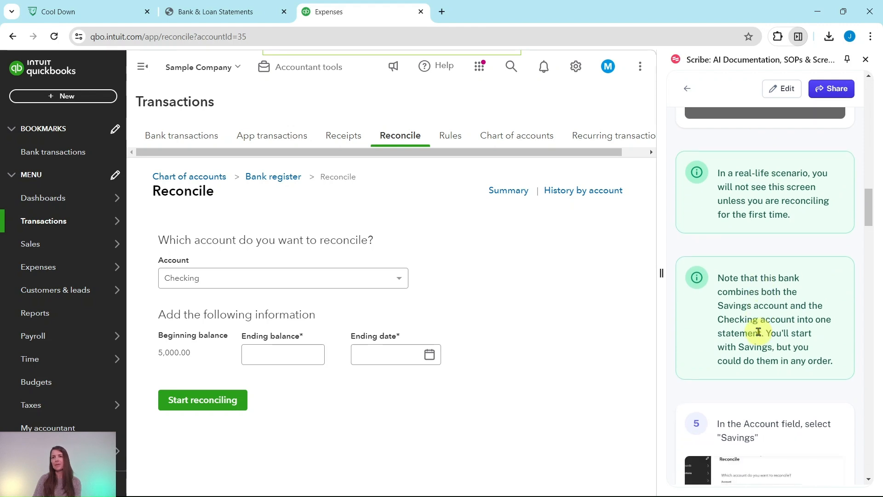
pyautogui.scroll(-3, 785, 209)
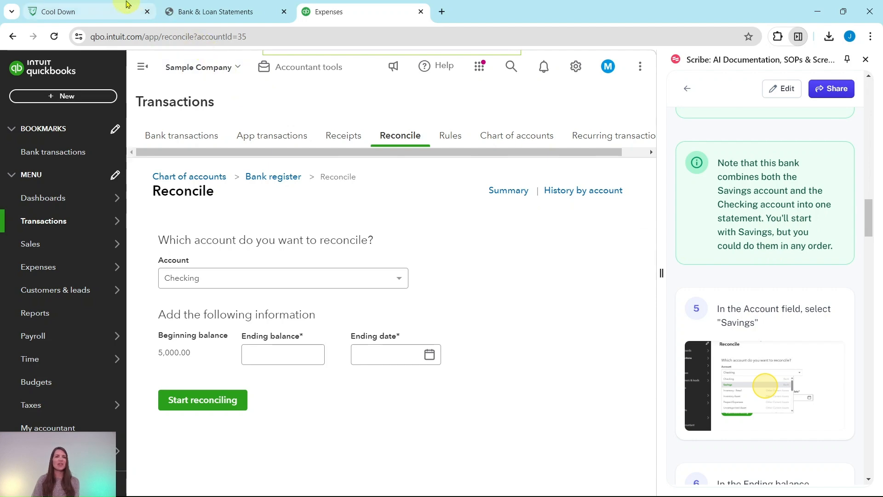
pyautogui.click(220, 15)
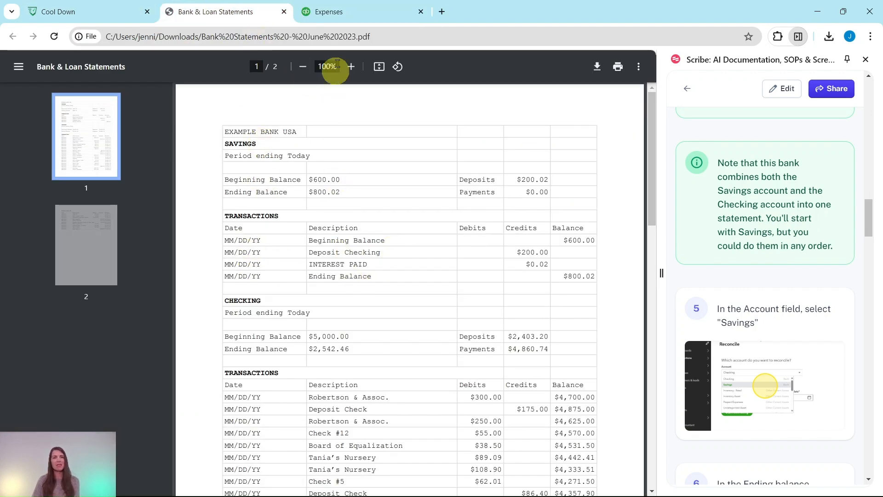
pyautogui.click(342, 13)
pyautogui.scroll(-2, 765, 232)
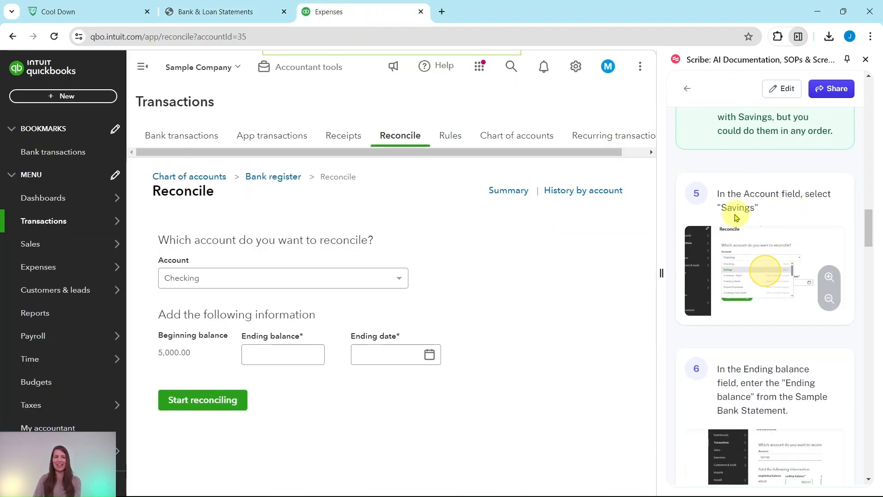
pyautogui.click(260, 278)
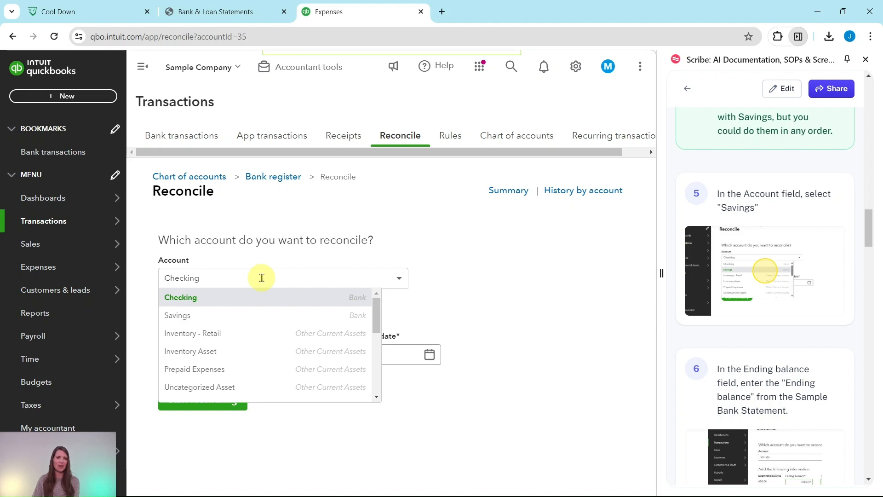
pyautogui.click(176, 317)
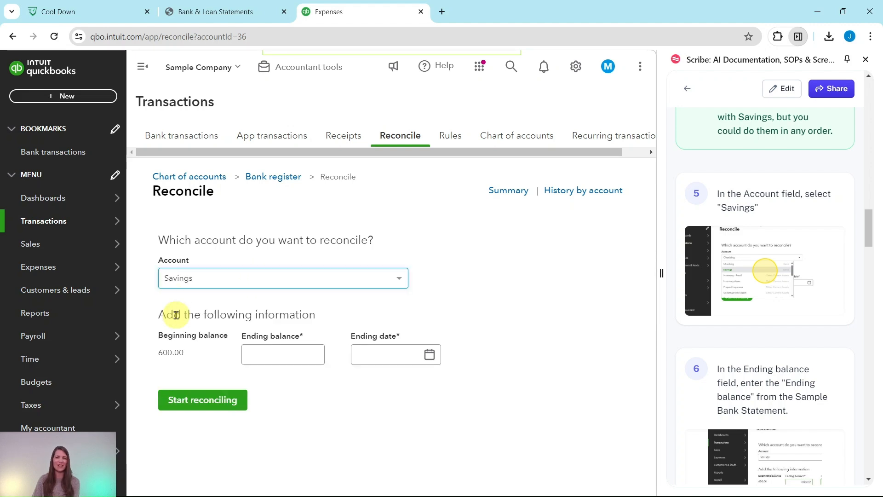
# Look up the savings ending balance on the bank statement and enter 800.02 as the ending balance.
pyautogui.scroll(-5, 782, 282)
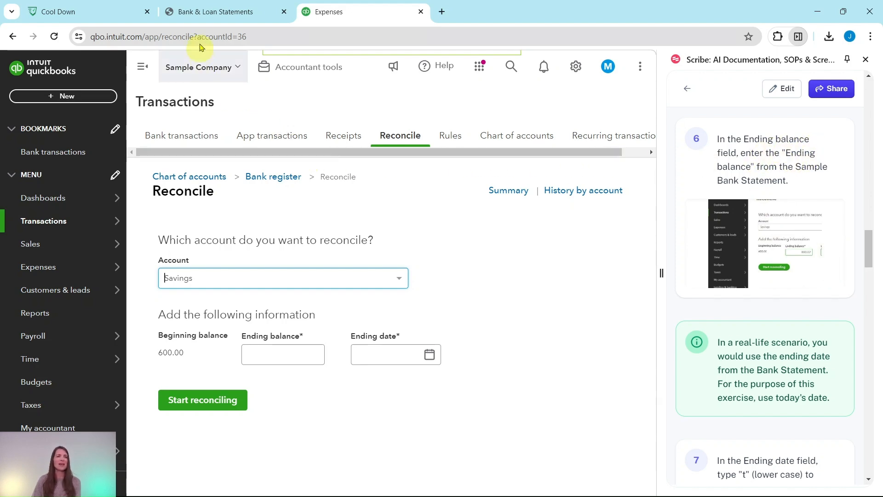
pyautogui.click(201, 15)
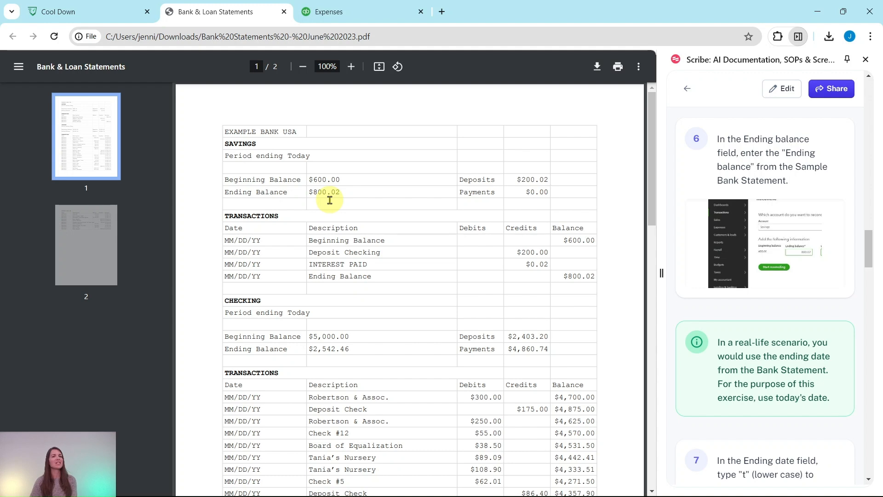
pyautogui.click(353, 20)
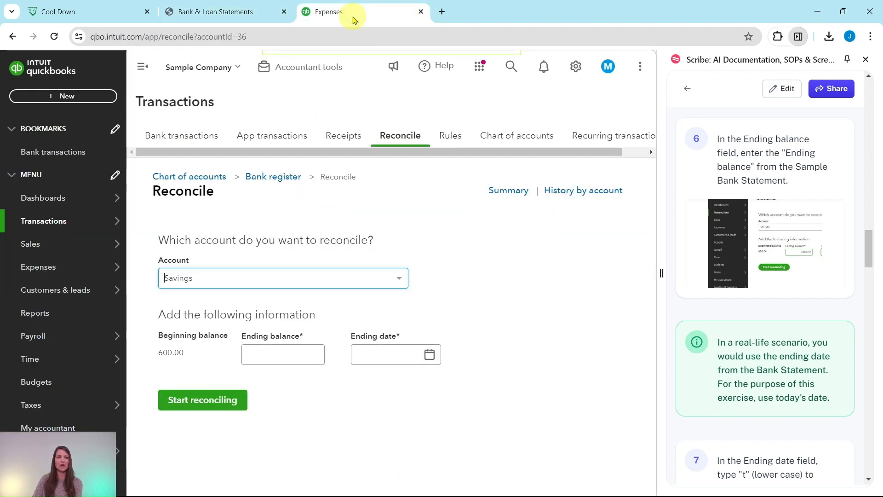
pyautogui.click(303, 355)
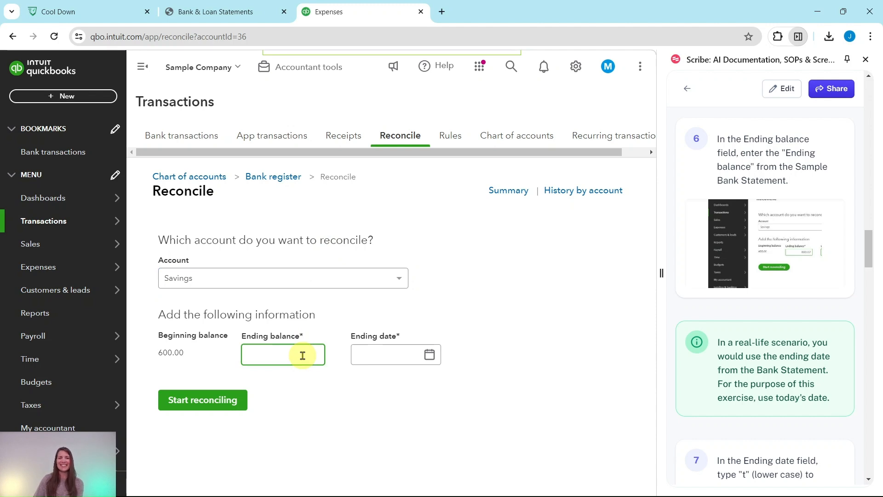
pyautogui.write('800.02')
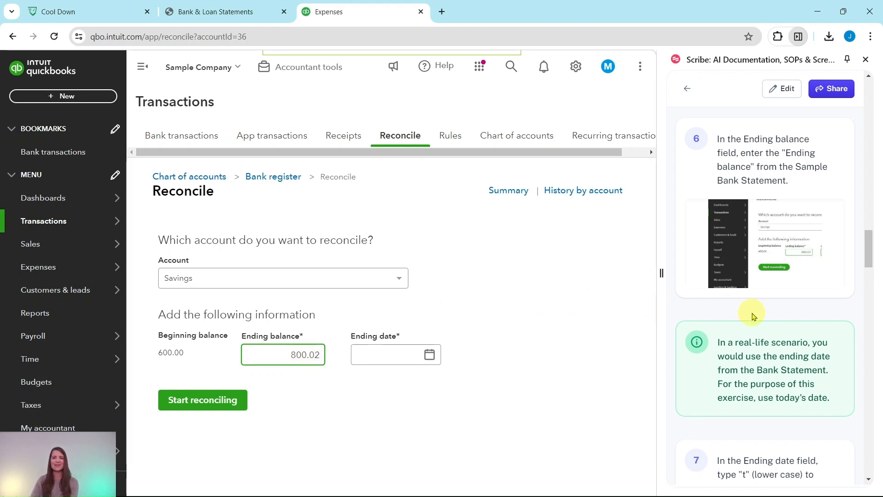
# Check the guide's date note and the statement's savings period, and enter today's date, 06/20/2024, as the ending date.
pyautogui.scroll(-3, 750, 313)
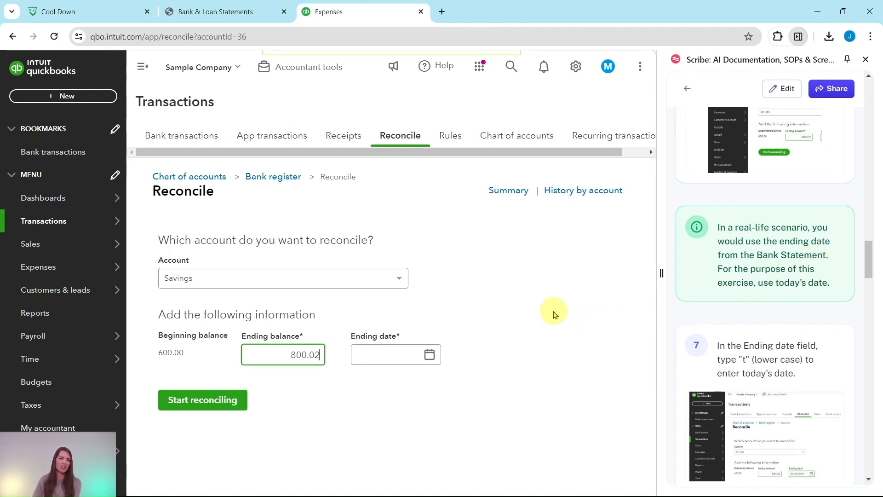
pyautogui.click(214, 14)
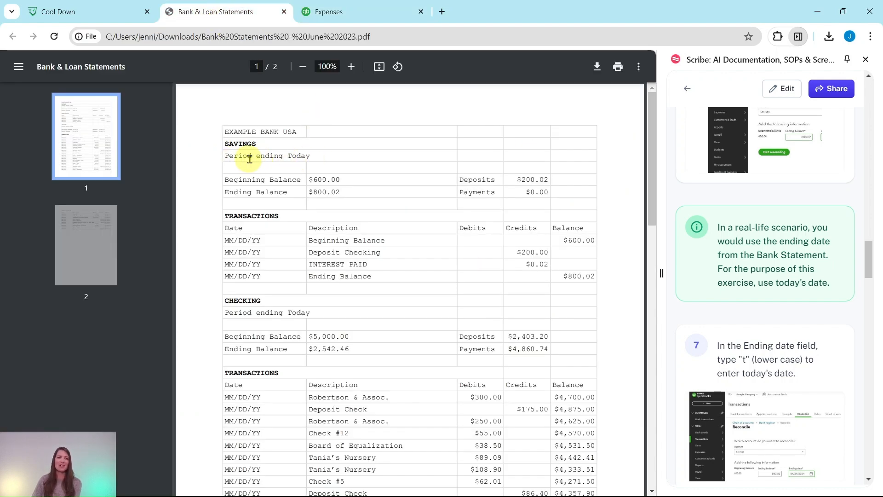
pyautogui.click(362, 11)
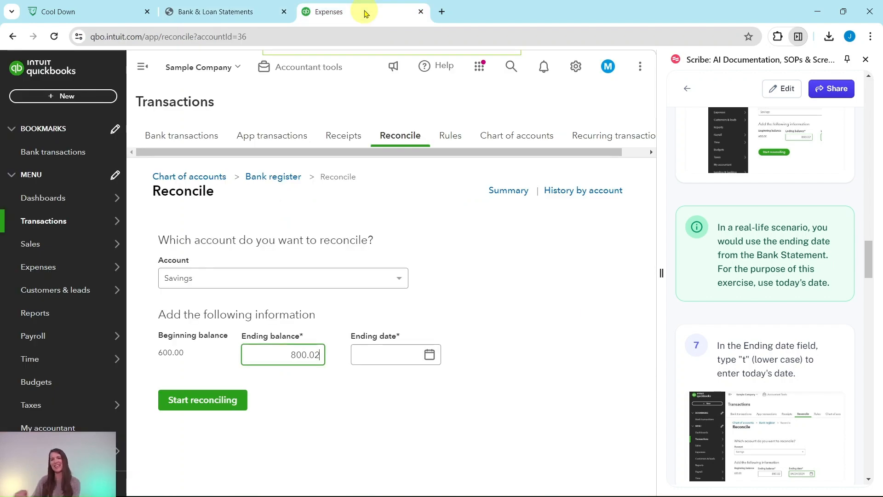
pyautogui.click(377, 355)
pyautogui.click(376, 355)
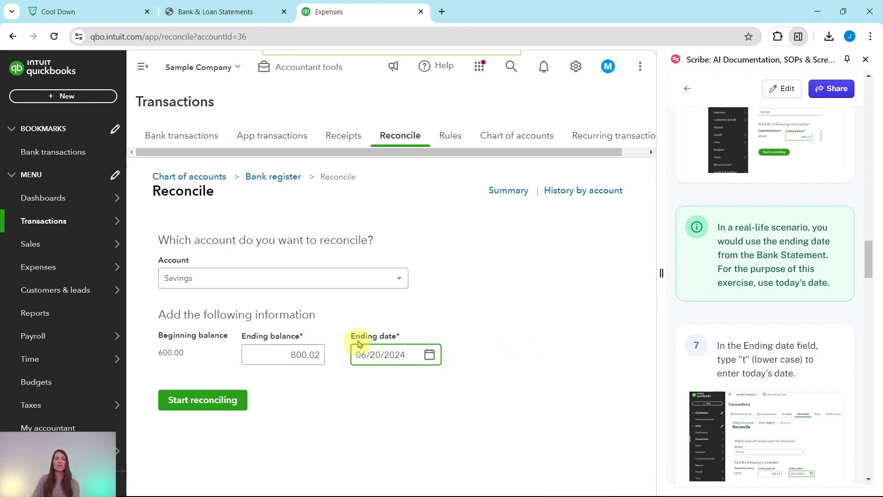
# Start reconciling the Savings account and dismiss the two pop-up tips about seeing more transactions.
pyautogui.scroll(-3, 737, 331)
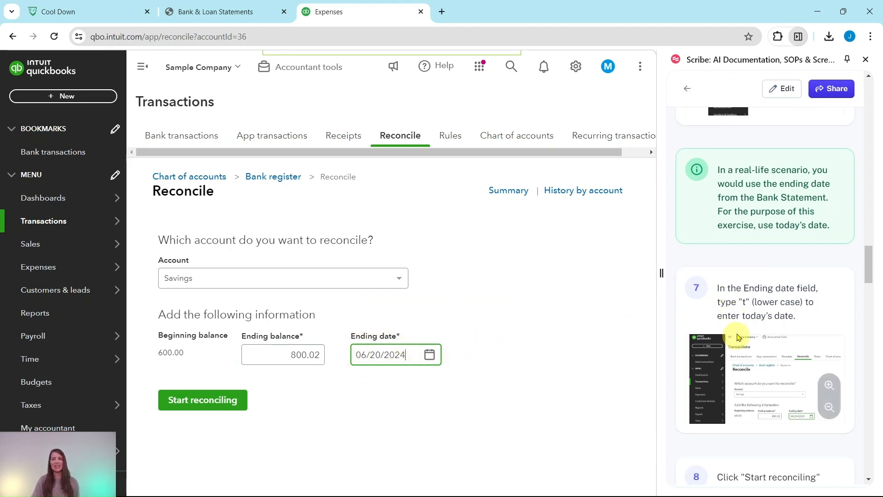
pyautogui.scroll(-3, 765, 294)
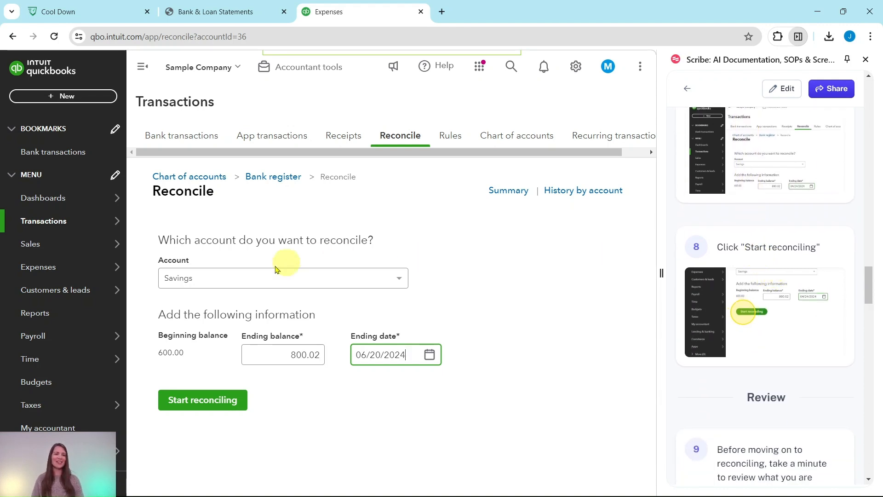
pyautogui.click(201, 404)
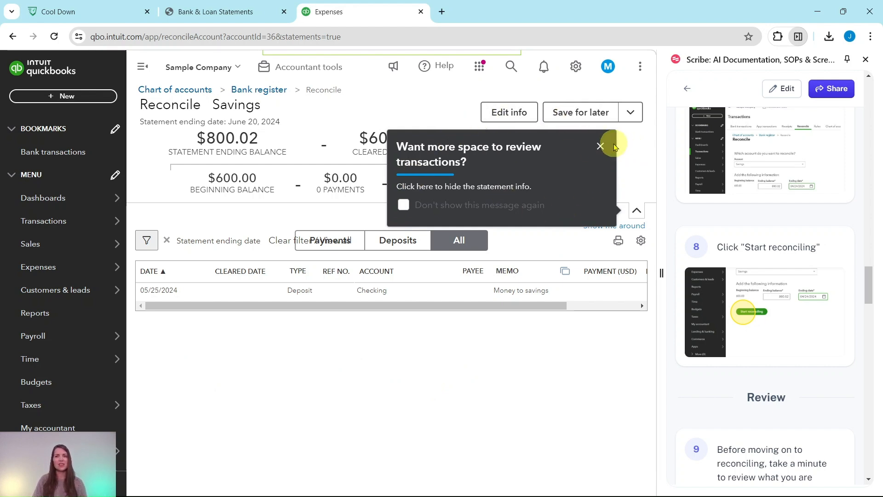
pyautogui.click(601, 145)
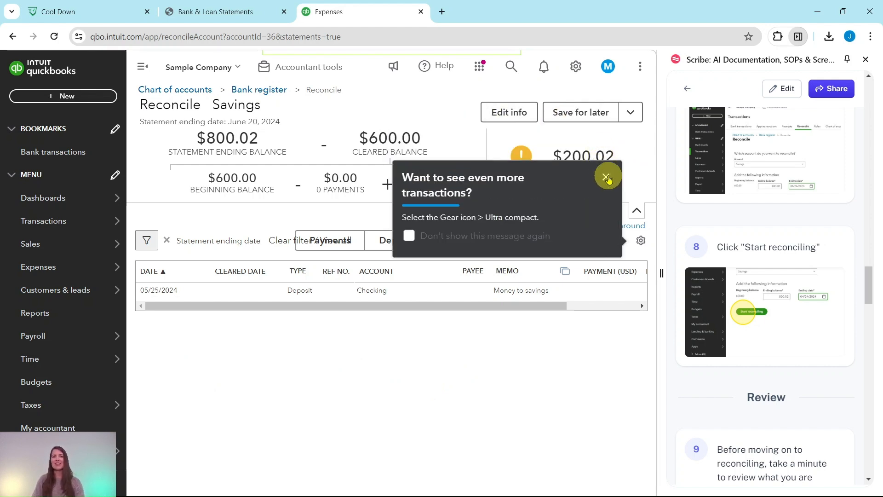
pyautogui.click(606, 178)
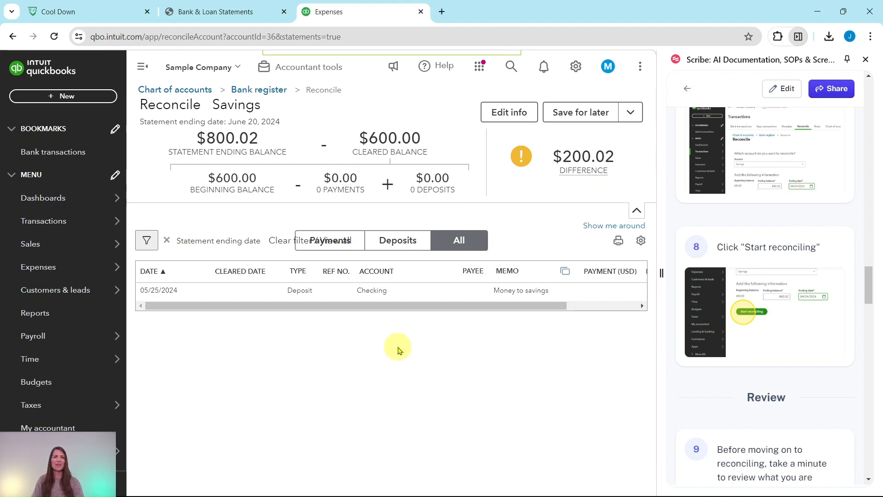
# Review the guide's notes on the beginning balance, statement ending balance, editing statement info and clearing transactions against the reconciliation screen.
pyautogui.scroll(-6, 748, 299)
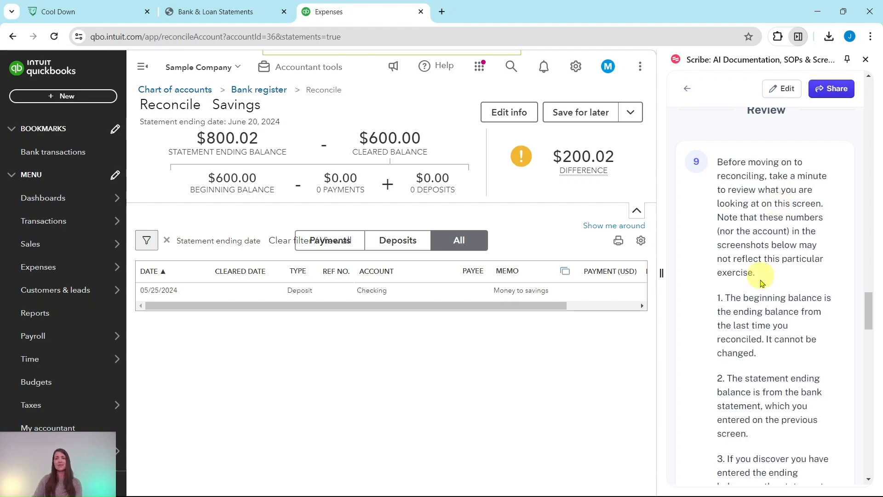
pyautogui.scroll(-5, 768, 364)
pyautogui.scroll(-6, 737, 371)
pyautogui.scroll(5, 755, 304)
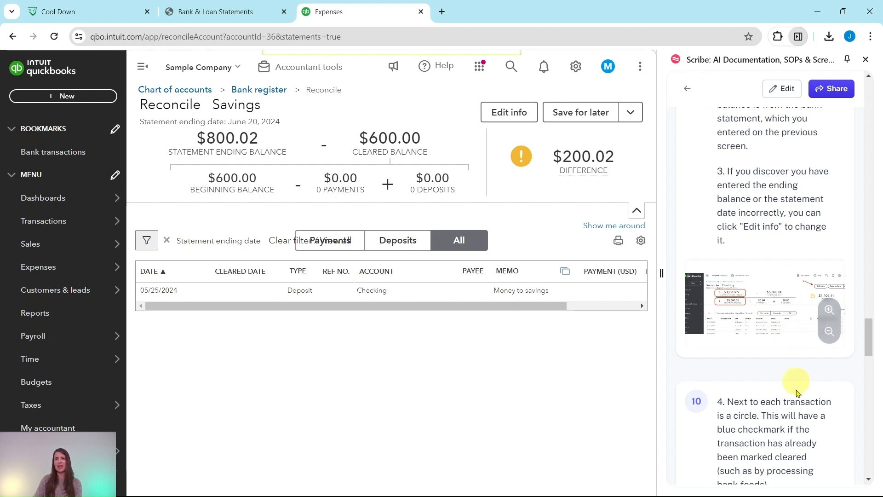
pyautogui.scroll(2, 799, 373)
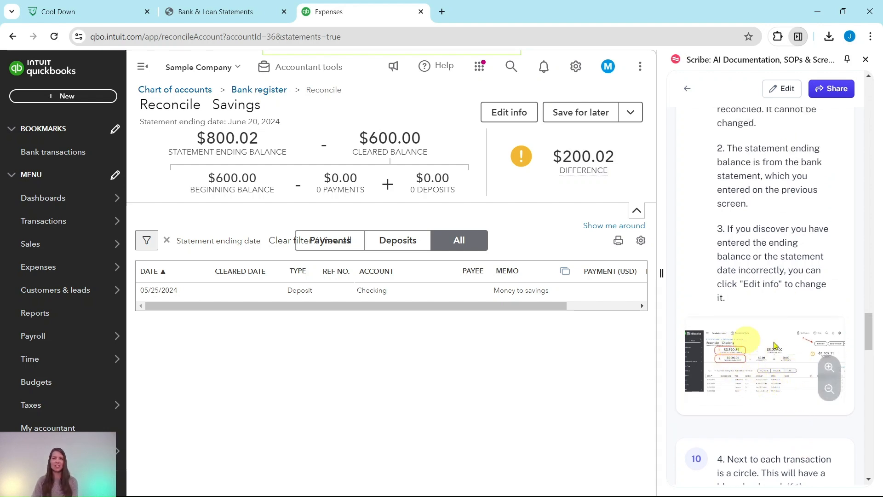
pyautogui.scroll(6, 777, 368)
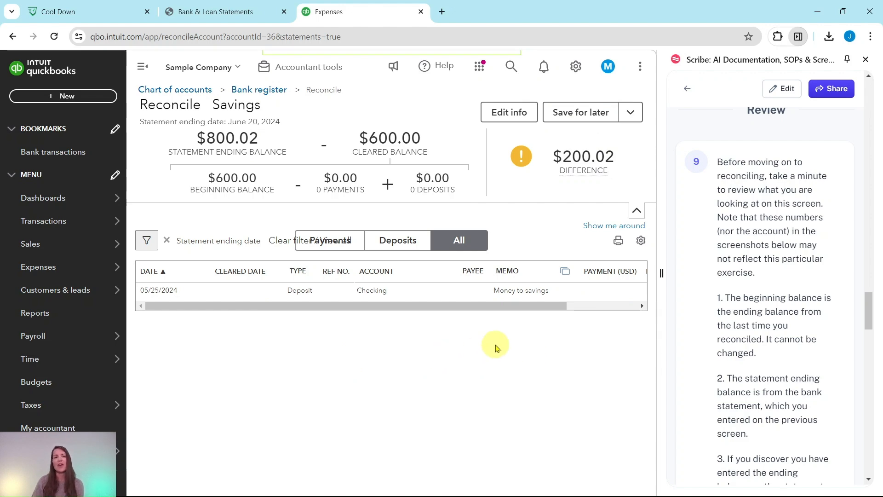
pyautogui.scroll(-3, 773, 329)
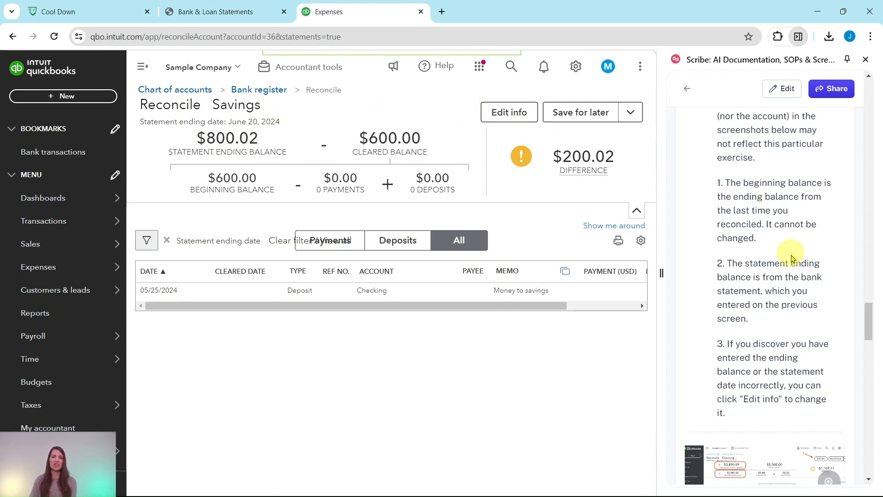
pyautogui.scroll(-10, 783, 251)
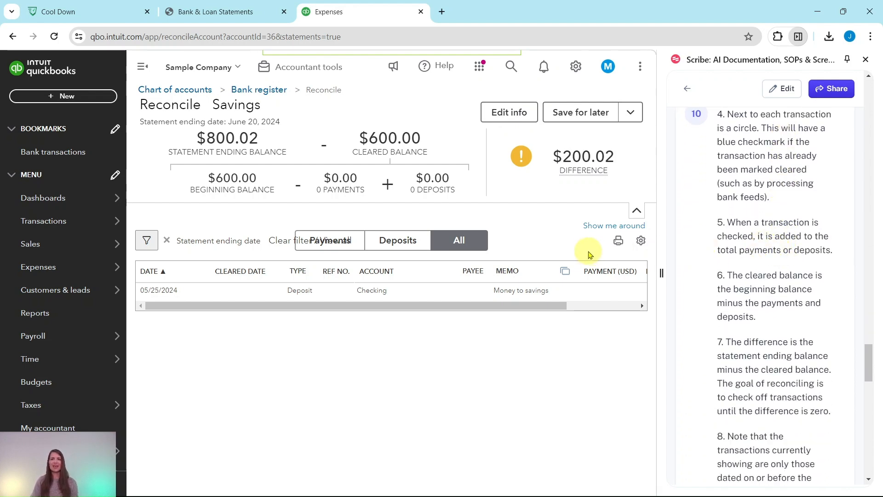
# Compare the Savings deposit with the bank statement, and try marking it as cleared and unmarking it again.
pyautogui.click(383, 308)
pyautogui.moveTo(383, 308); pyautogui.dragTo(503, 309)
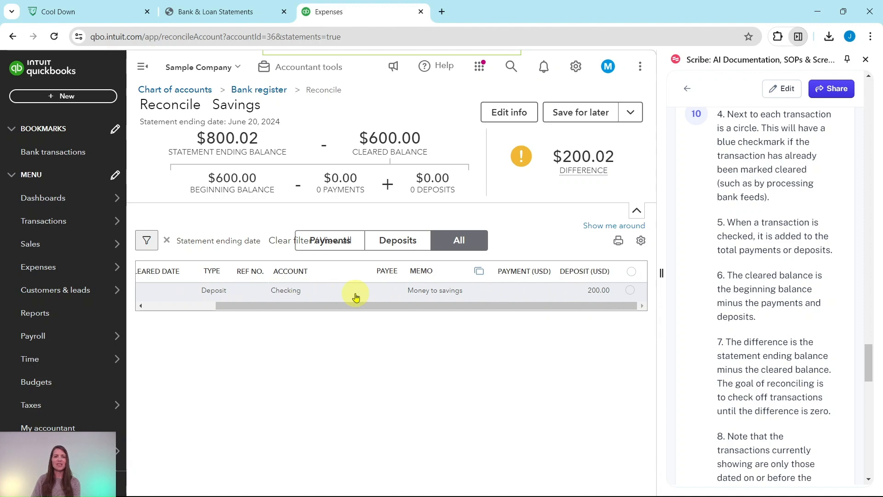
pyautogui.click(227, 13)
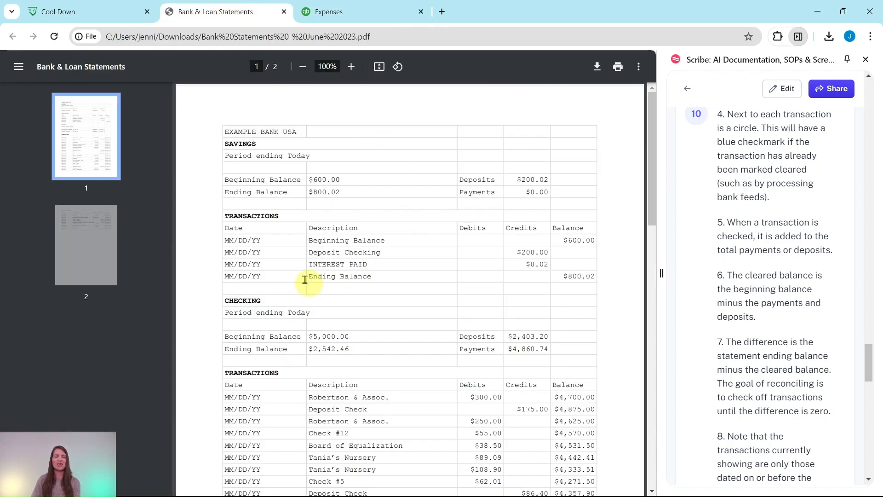
pyautogui.click(329, 12)
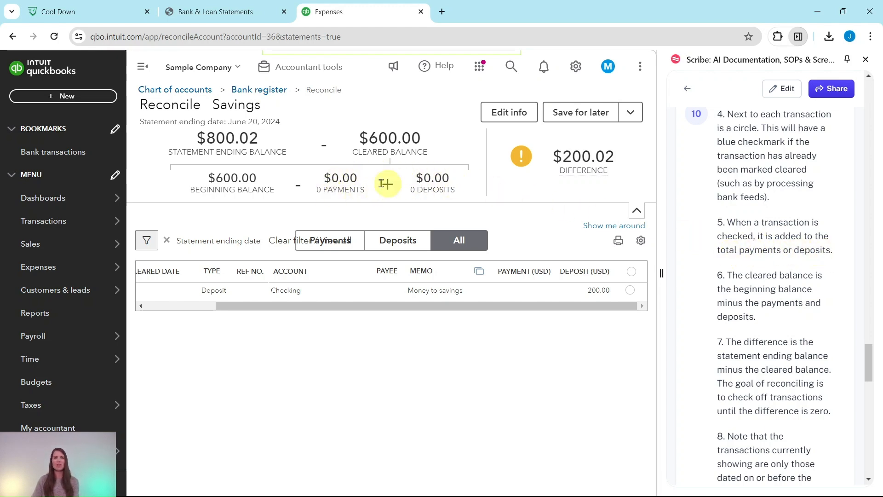
pyautogui.click(631, 291)
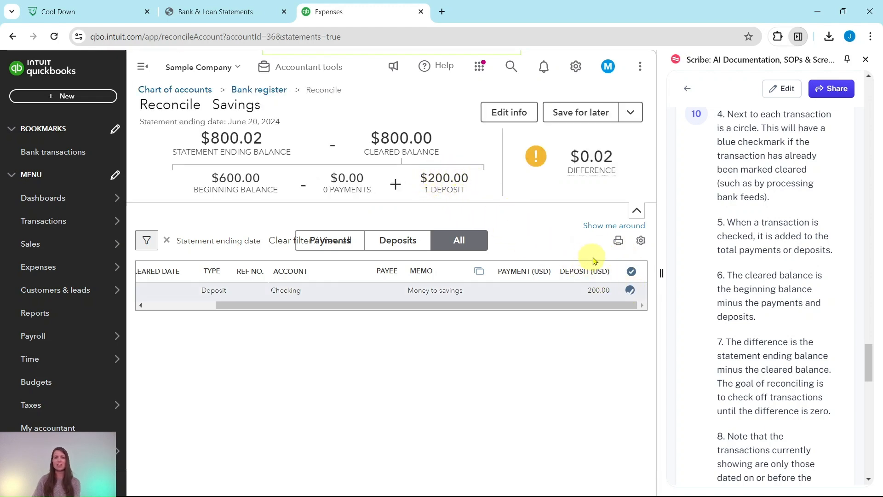
pyautogui.click(631, 291)
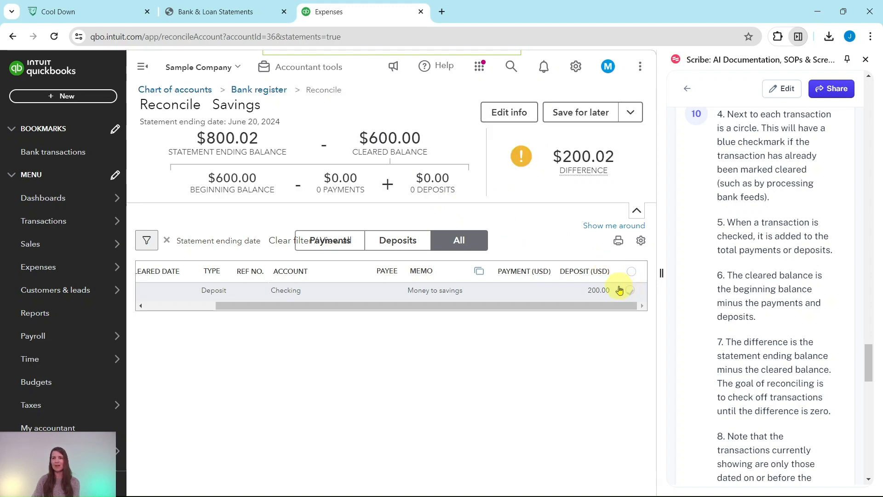
# Study the guide's notes on the difference, the statement date filter and the remaining steps, comparing the reconciliation with the bank statement.
pyautogui.scroll(-1, 792, 244)
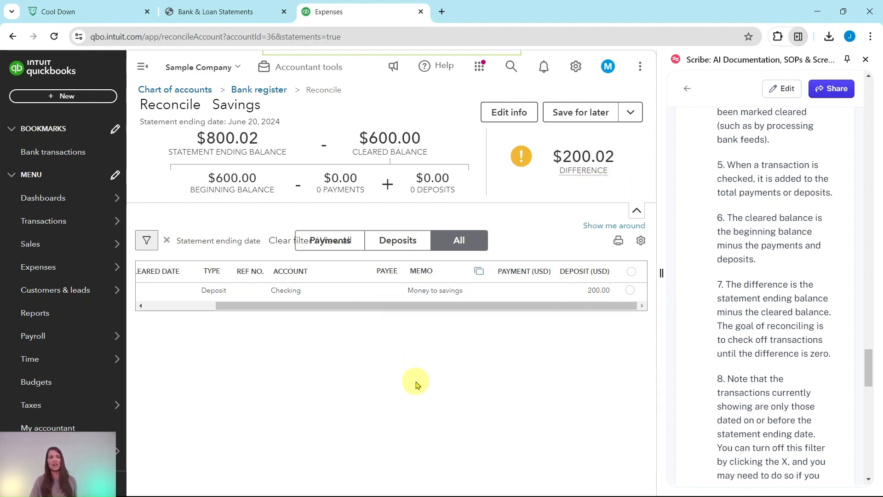
pyautogui.click(242, 12)
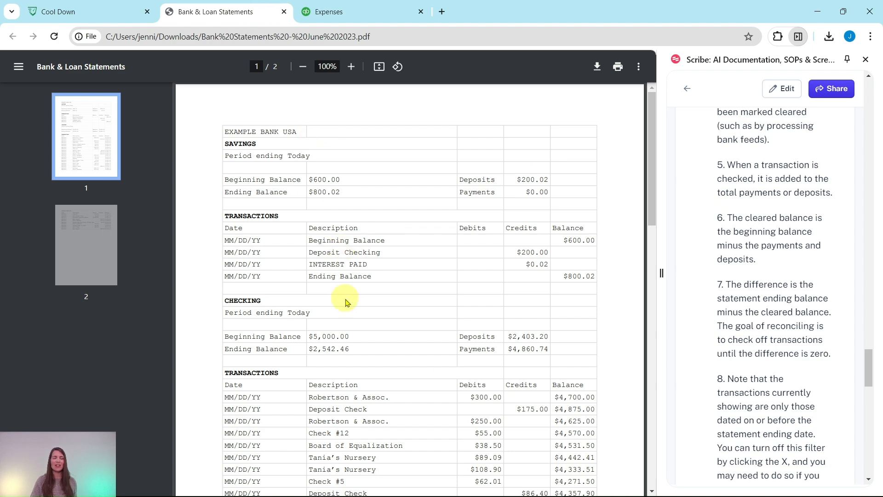
pyautogui.click(355, 14)
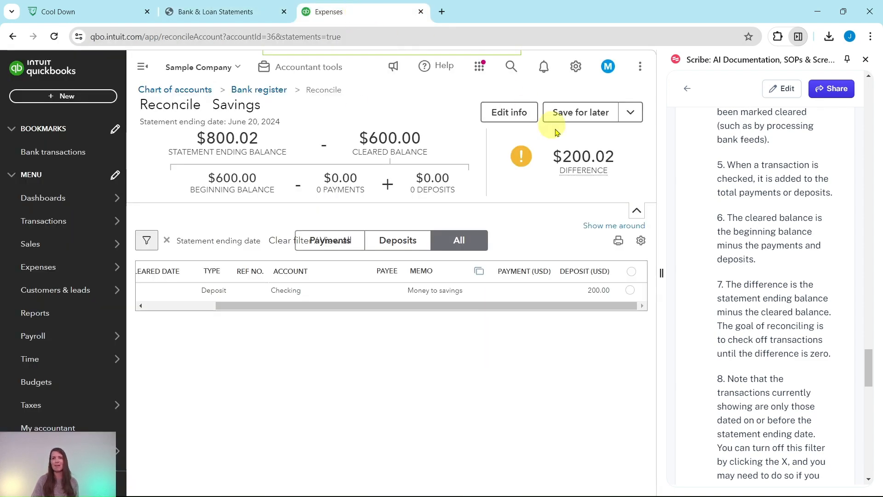
pyautogui.moveTo(522, 155)
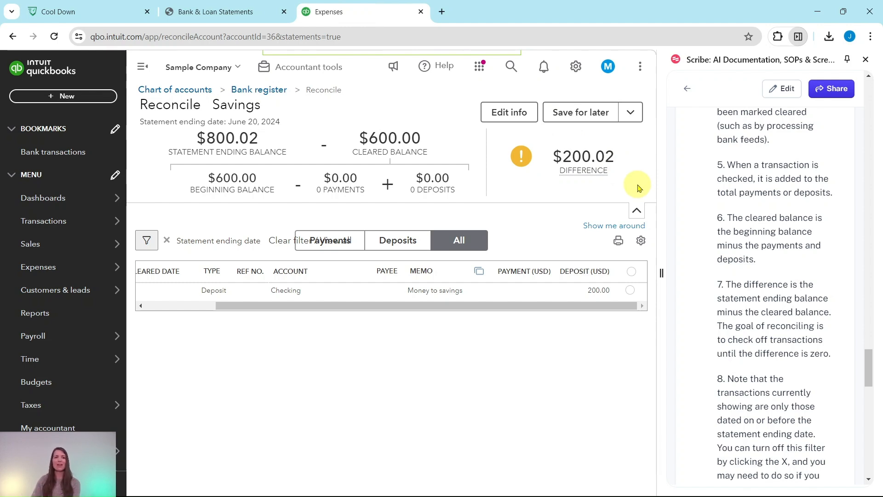
pyautogui.scroll(-5, 795, 180)
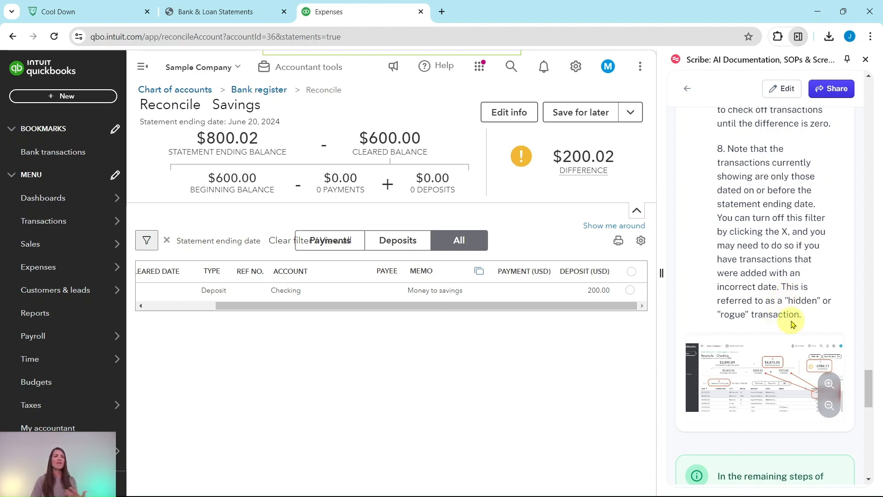
pyautogui.click(220, 13)
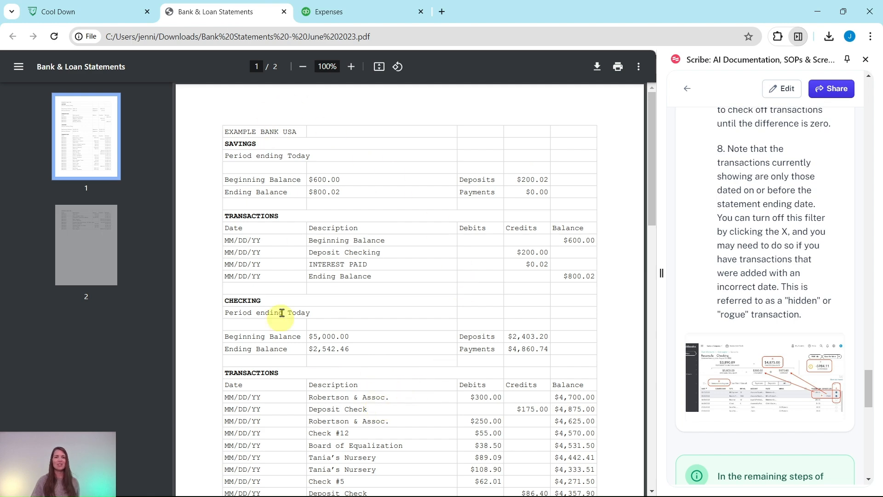
pyautogui.click(329, 13)
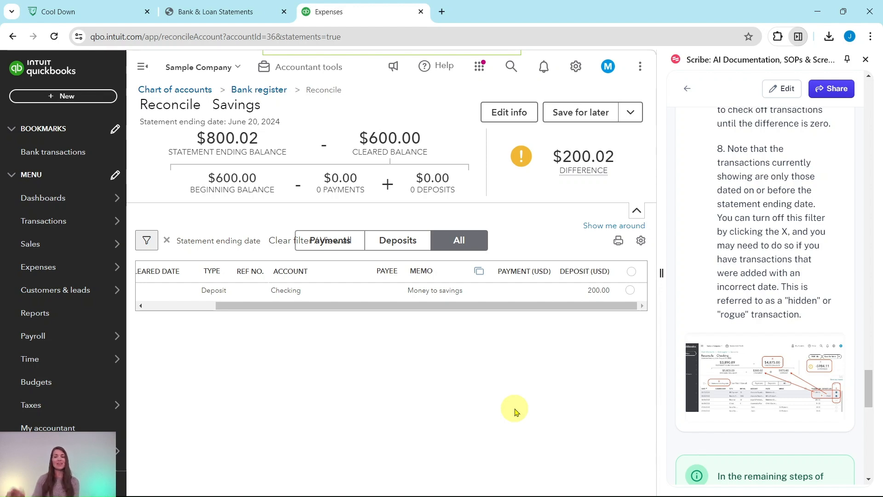
pyautogui.scroll(-5, 759, 173)
pyautogui.scroll(-3, 758, 171)
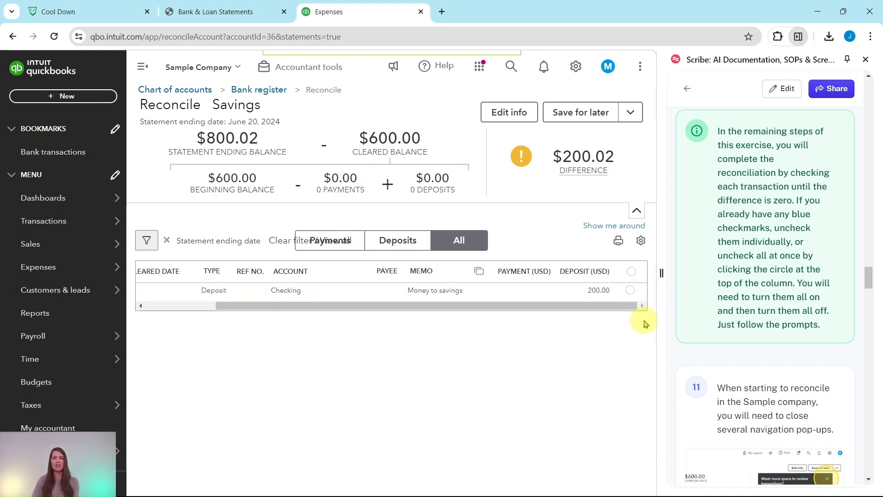
# Match the "Money to savings" deposit of 200.00 to the bank statement and mark it as reconciled.
pyautogui.scroll(-5, 800, 257)
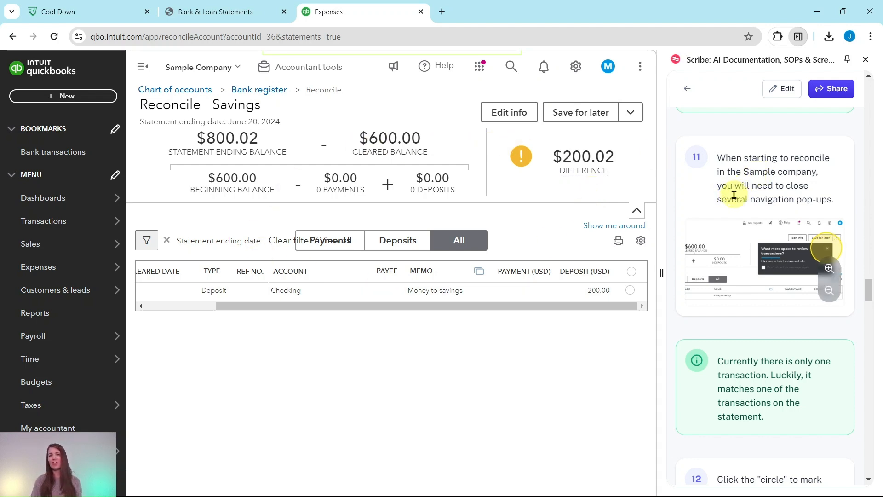
pyautogui.scroll(-5, 734, 194)
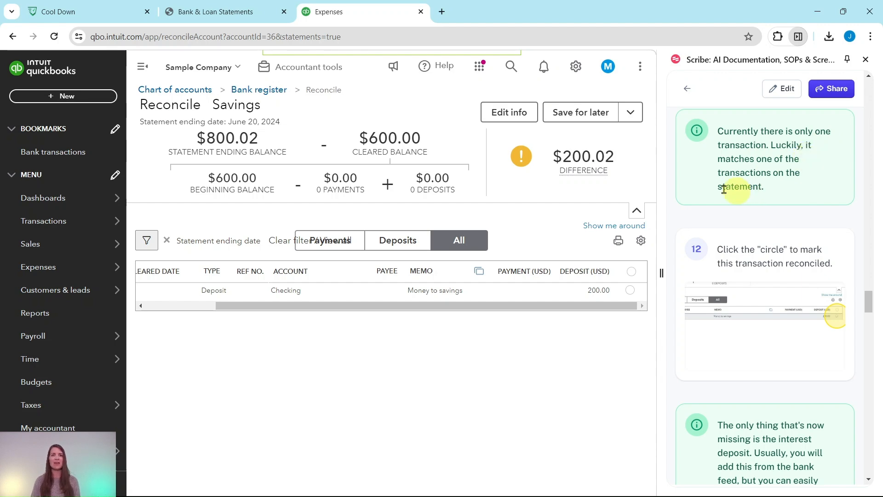
pyautogui.click(213, 17)
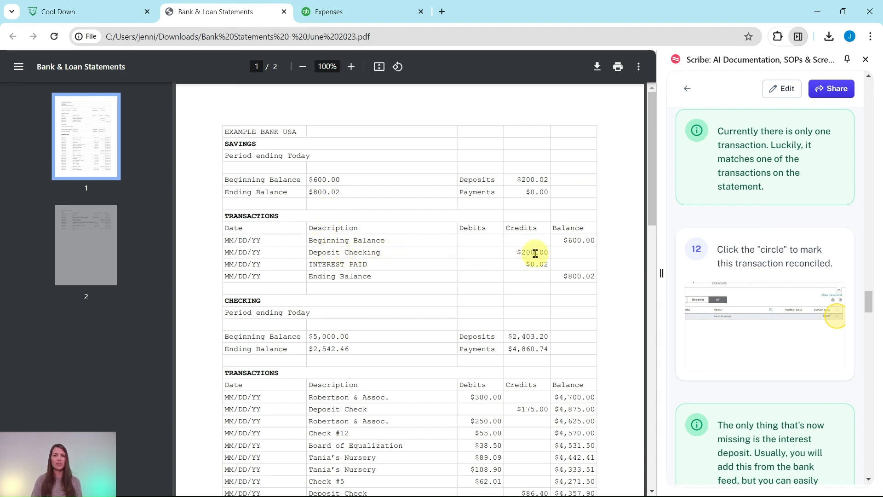
pyautogui.click(343, 14)
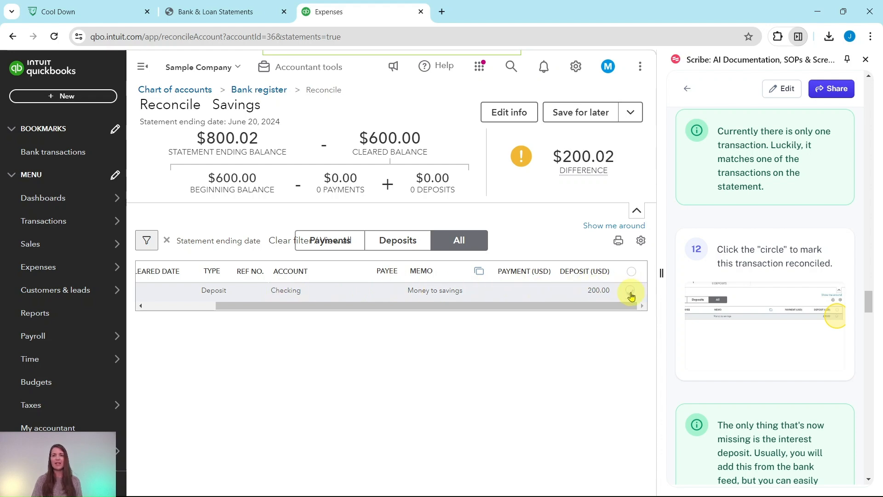
pyautogui.click(630, 292)
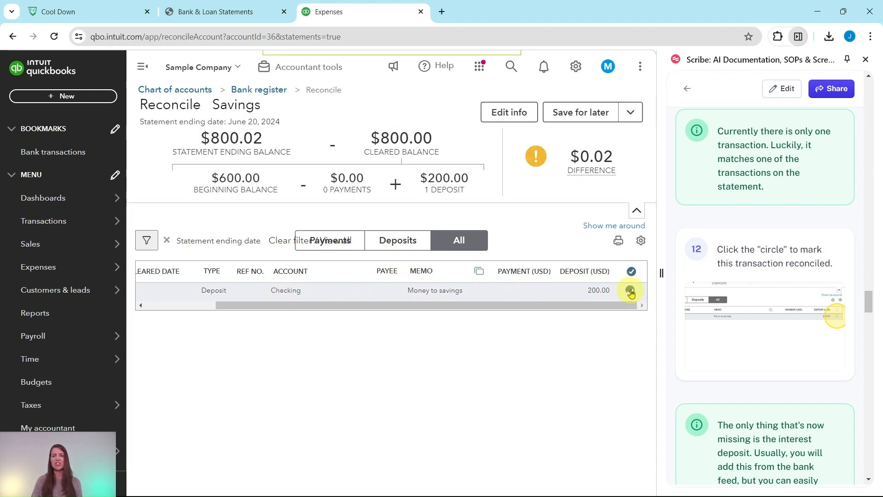
# Check the missing interest entry on the Savings bank statement and start a new bank deposit for it.
pyautogui.scroll(-6, 740, 232)
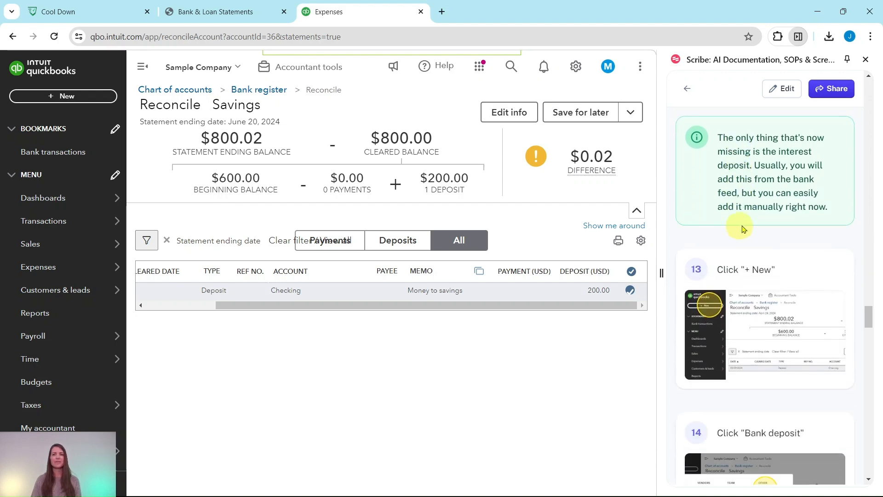
pyautogui.click(237, 12)
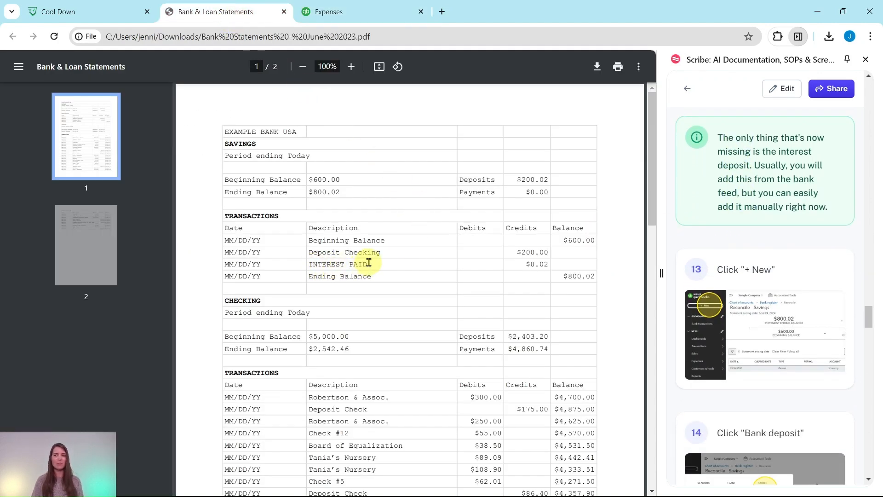
pyautogui.click(340, 17)
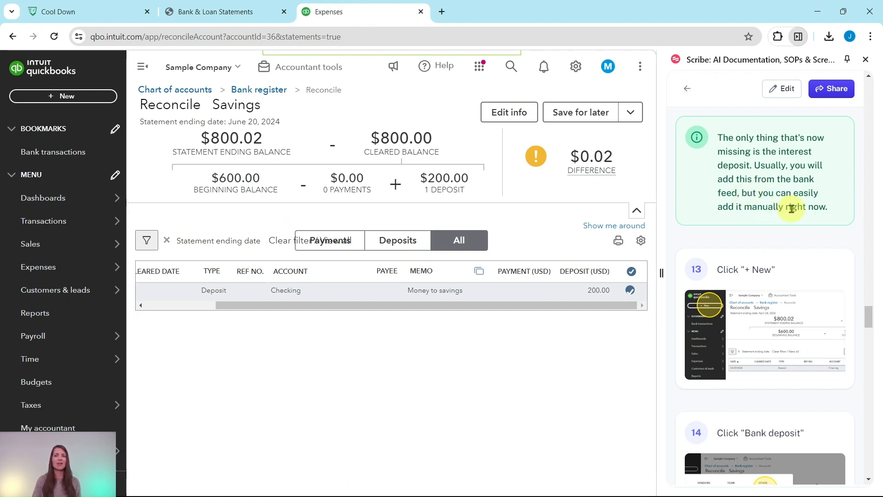
pyautogui.scroll(-3, 793, 224)
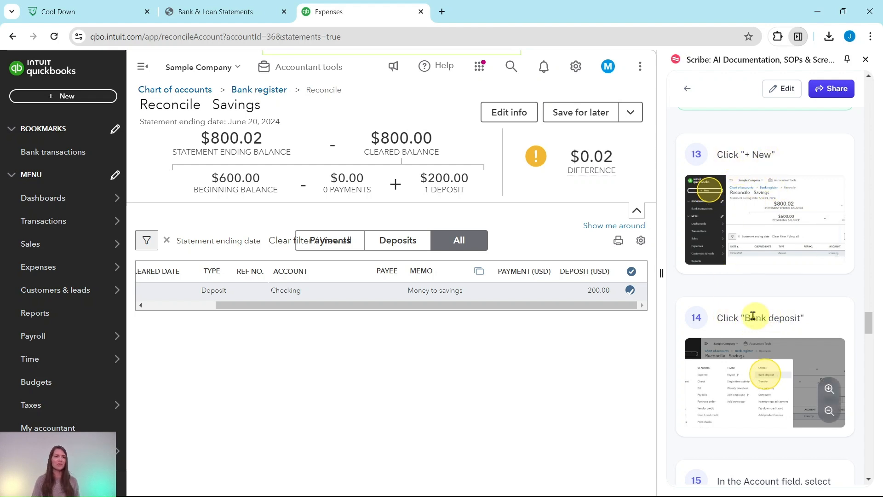
pyautogui.click(56, 98)
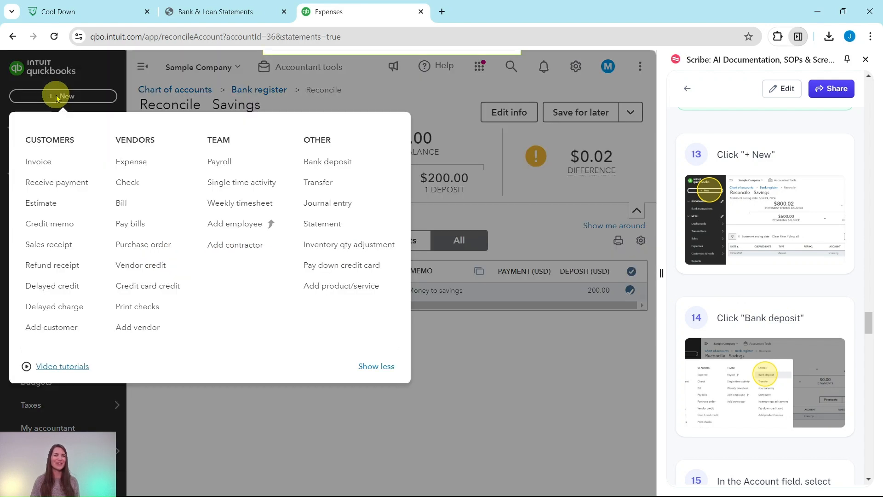
pyautogui.click(322, 166)
# Set the bank deposit's account to Savings and check its date against the interest entry on the bank statement.
pyautogui.scroll(-8, 764, 343)
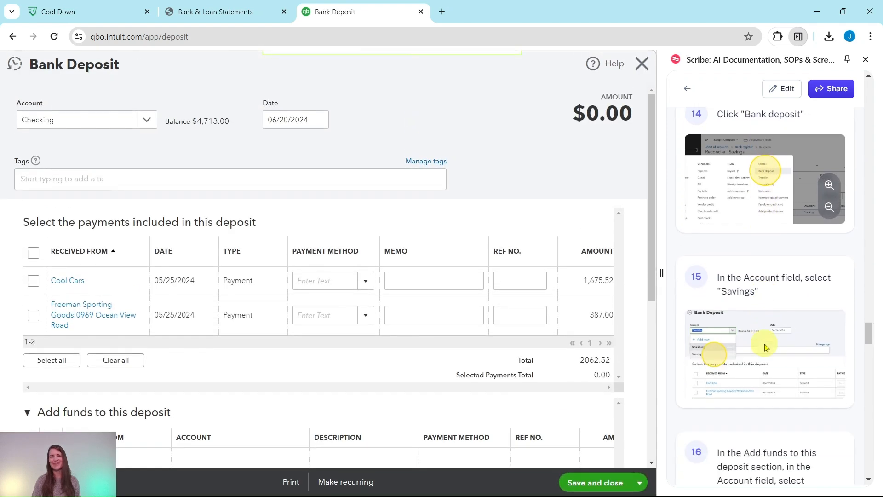
pyautogui.scroll(1, 765, 343)
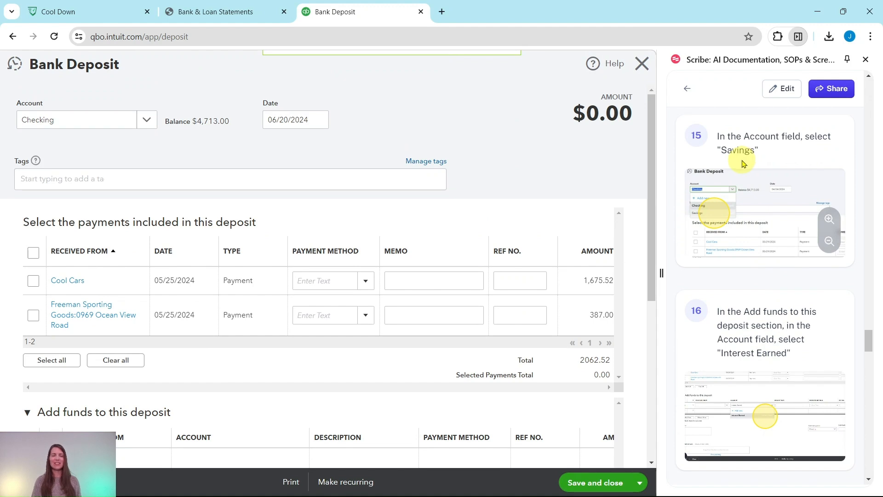
pyautogui.click(148, 122)
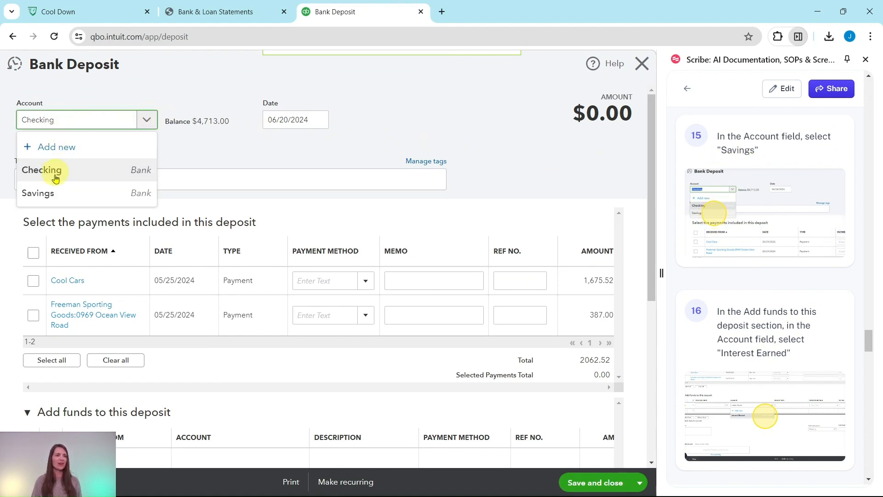
pyautogui.click(52, 192)
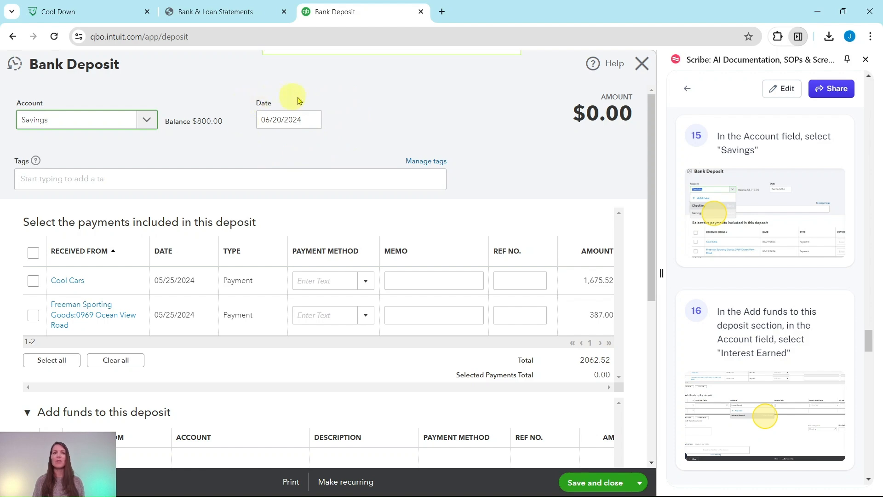
pyautogui.click(229, 13)
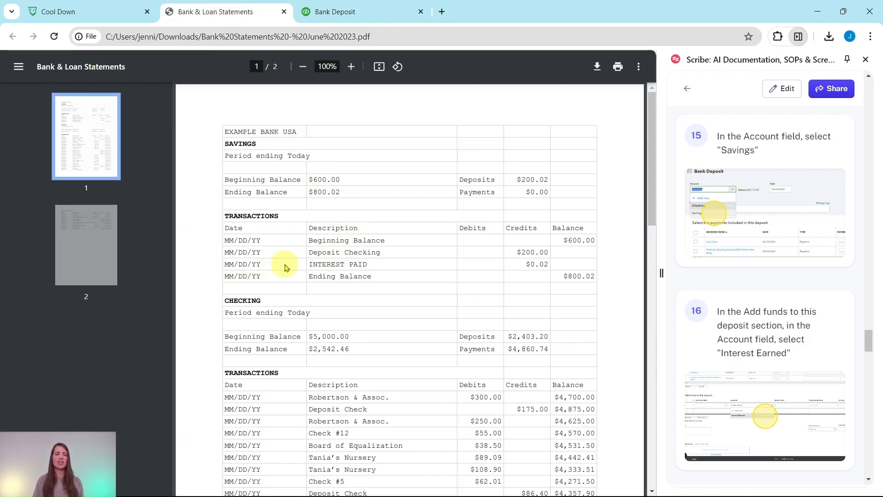
pyautogui.click(354, 11)
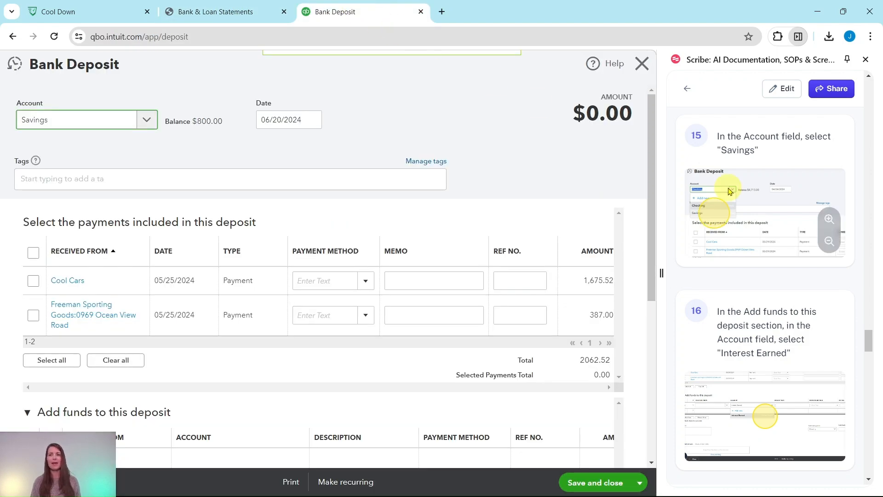
# Assign the Interest Earned account to the first line of the funds added to this deposit.
pyautogui.scroll(-4, 734, 198)
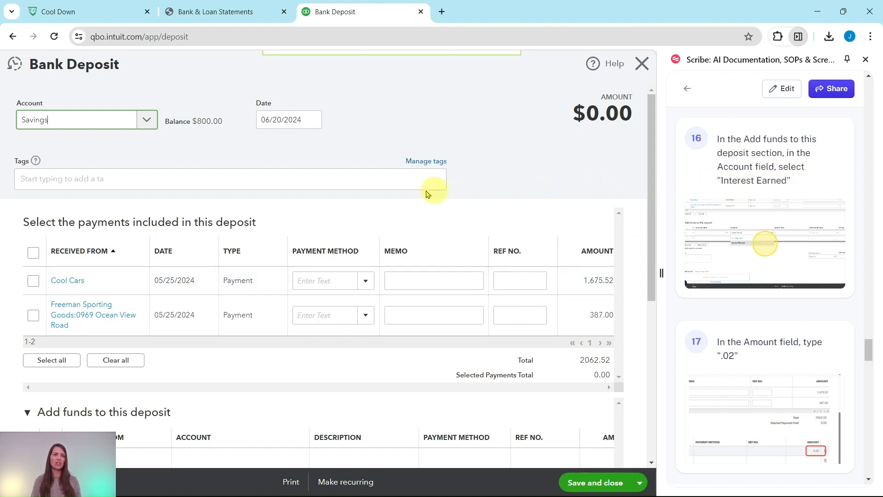
pyautogui.scroll(-5, 291, 193)
pyautogui.scroll(-1, 289, 193)
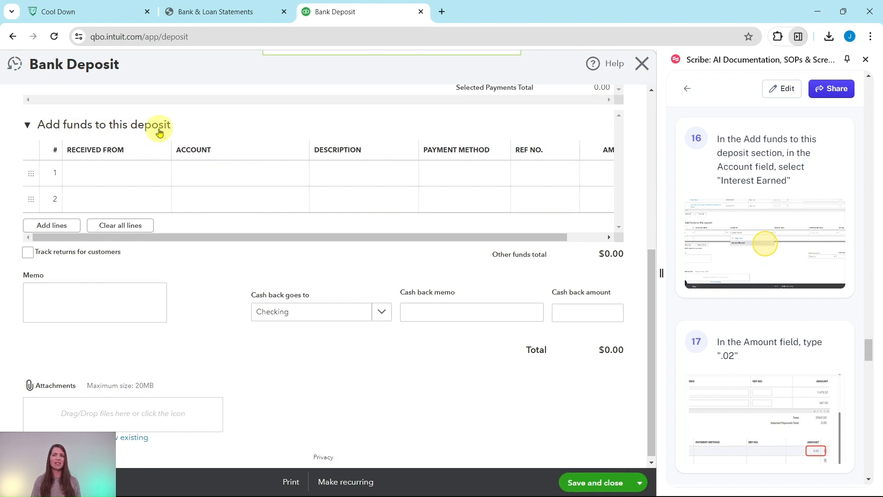
pyautogui.click(214, 172)
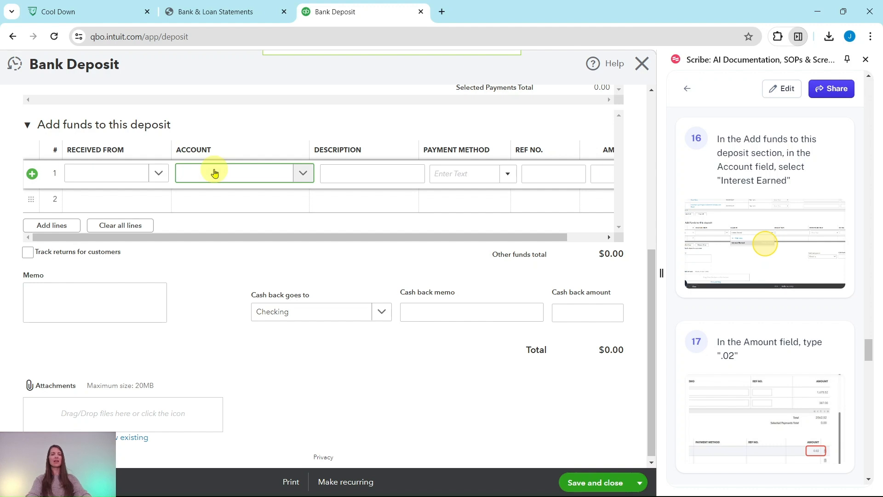
pyautogui.write('interest')
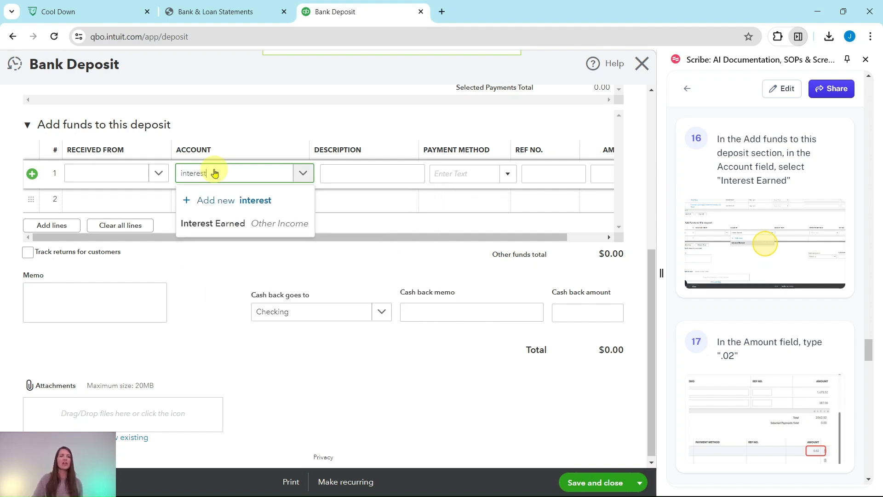
pyautogui.click(229, 225)
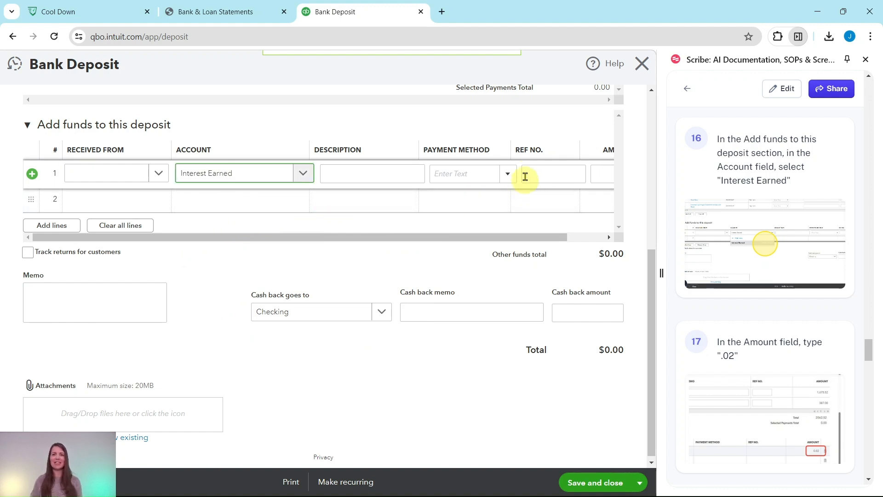
# Set the Interest Earned line's amount to 0.02, and save and close the bank deposit.
pyautogui.scroll(-3, 718, 243)
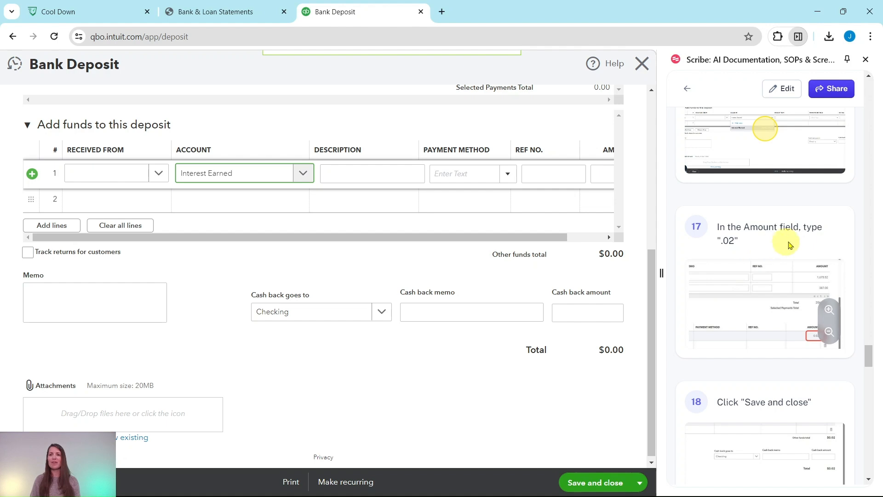
pyautogui.scroll(-1, 775, 247)
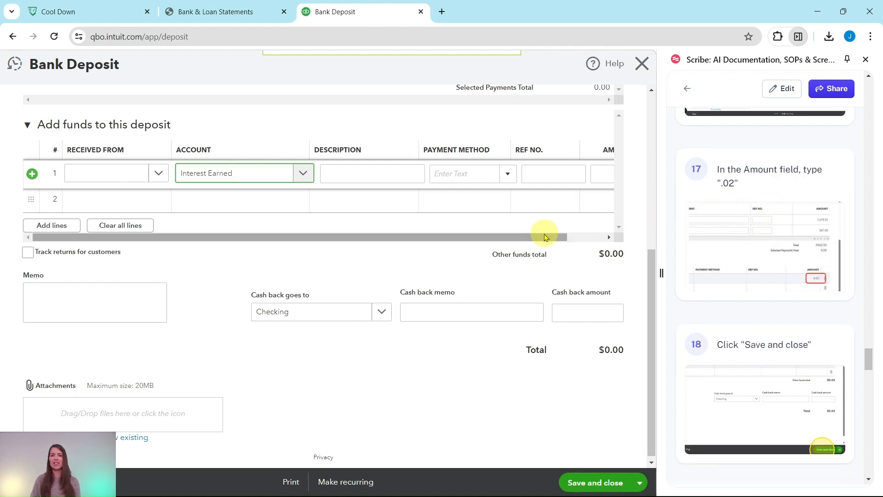
pyautogui.moveTo(527, 242); pyautogui.dragTo(570, 238)
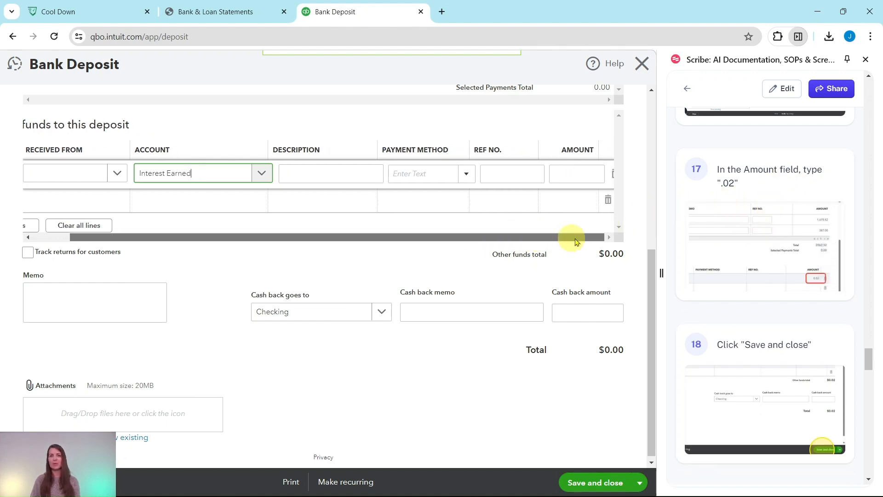
pyautogui.click(571, 174)
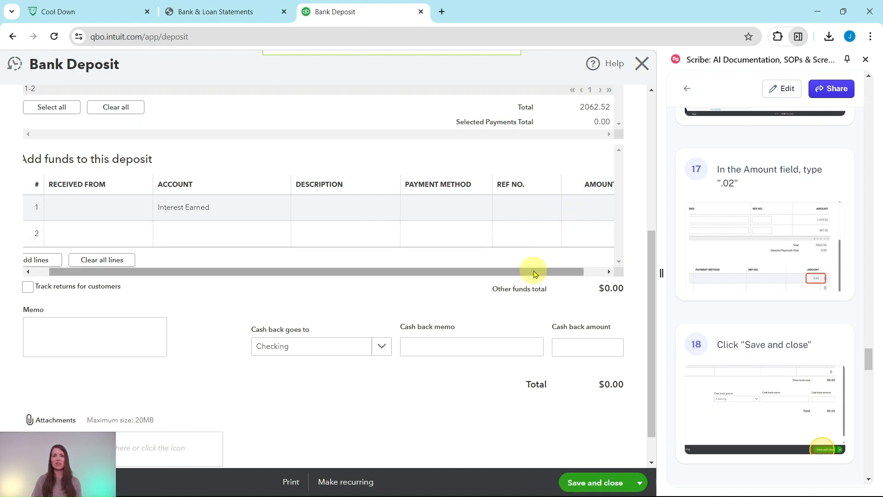
pyautogui.moveTo(534, 271); pyautogui.dragTo(578, 271)
pyautogui.click(580, 203)
pyautogui.write('.02')
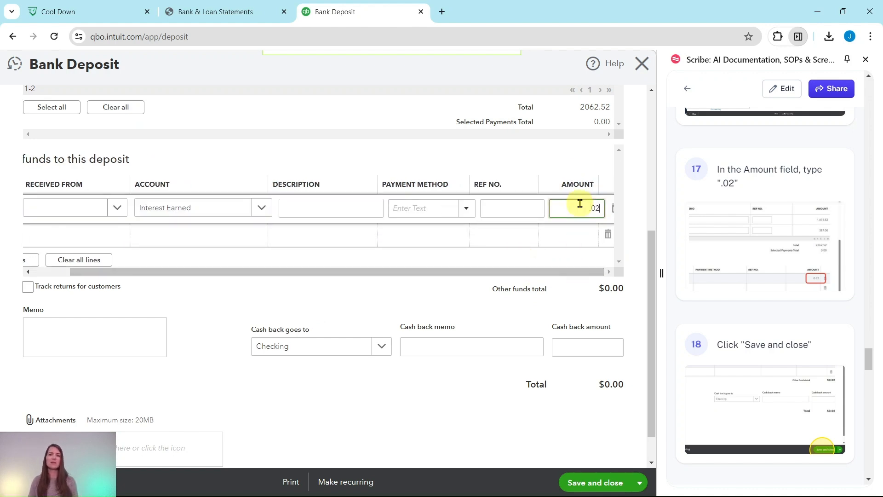
pyautogui.click(612, 397)
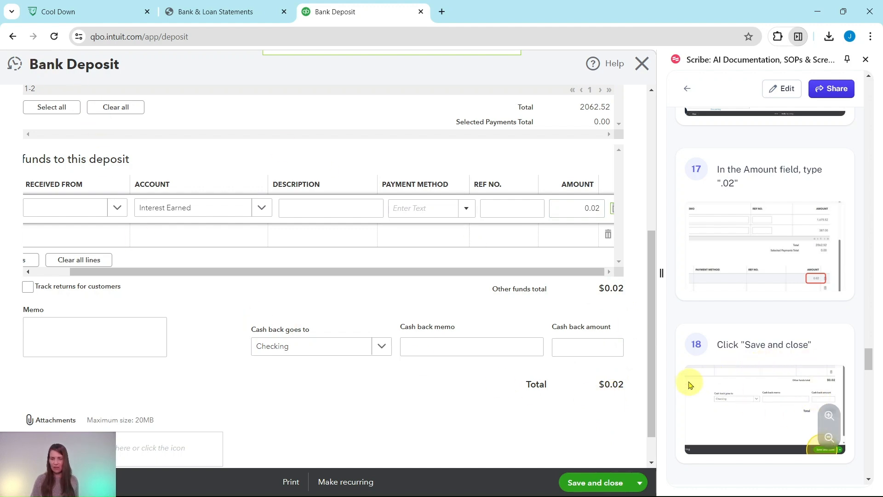
pyautogui.click(592, 480)
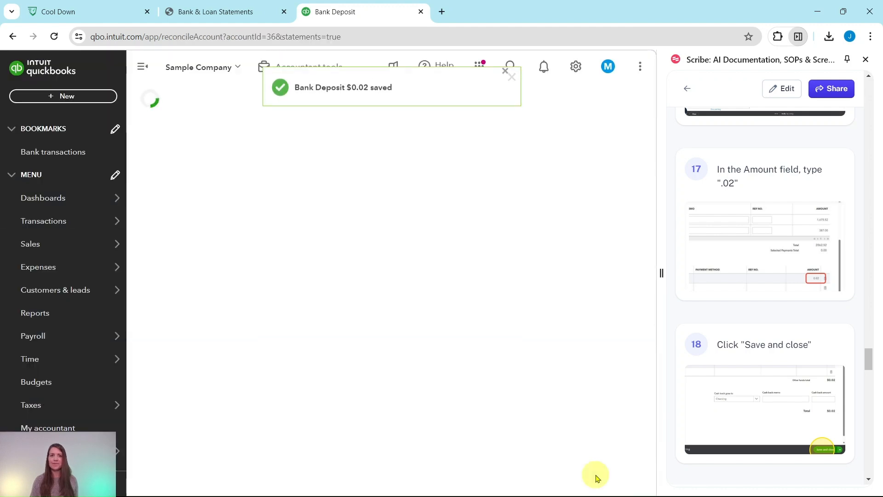
# Dismiss the reconciliation pop-up tips and mark the 0.02 Interest Earned deposit as reconciled.
pyautogui.scroll(-8, 755, 305)
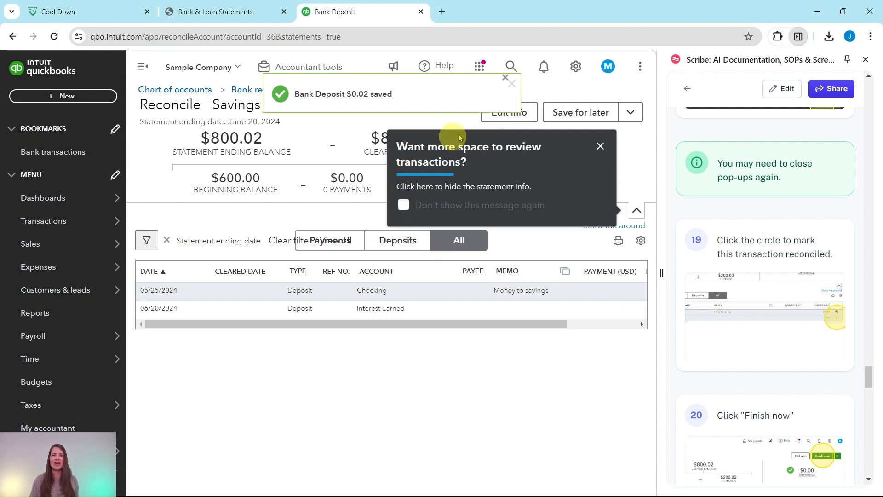
pyautogui.click(602, 147)
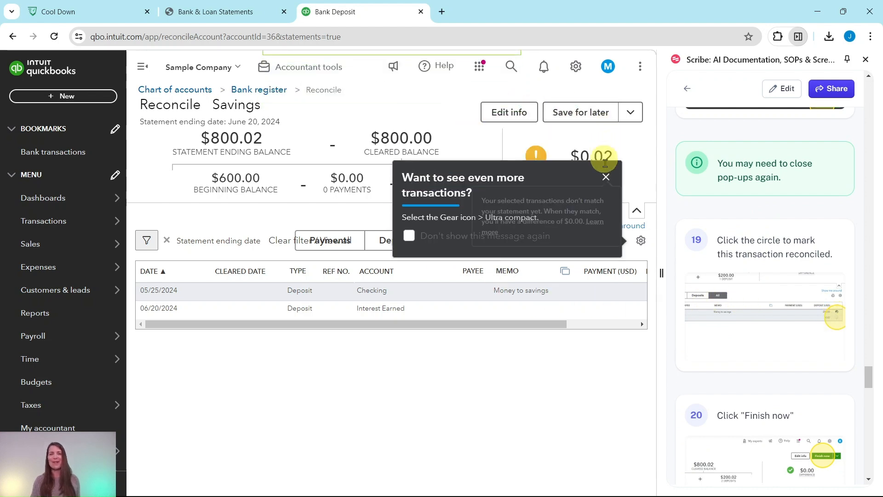
pyautogui.click(606, 178)
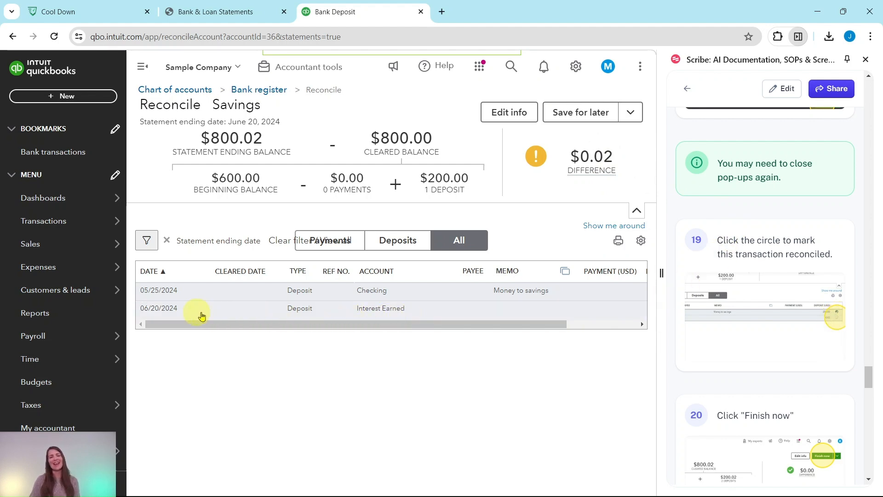
pyautogui.moveTo(402, 322); pyautogui.dragTo(582, 322)
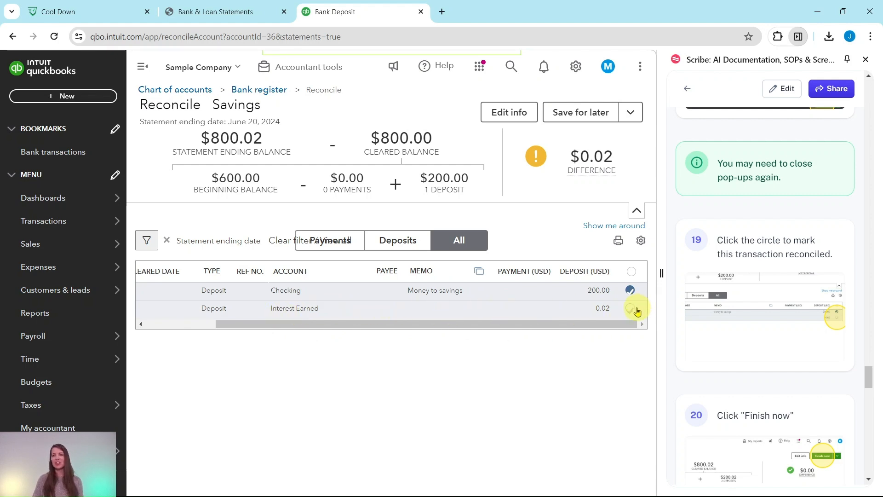
pyautogui.click(633, 311)
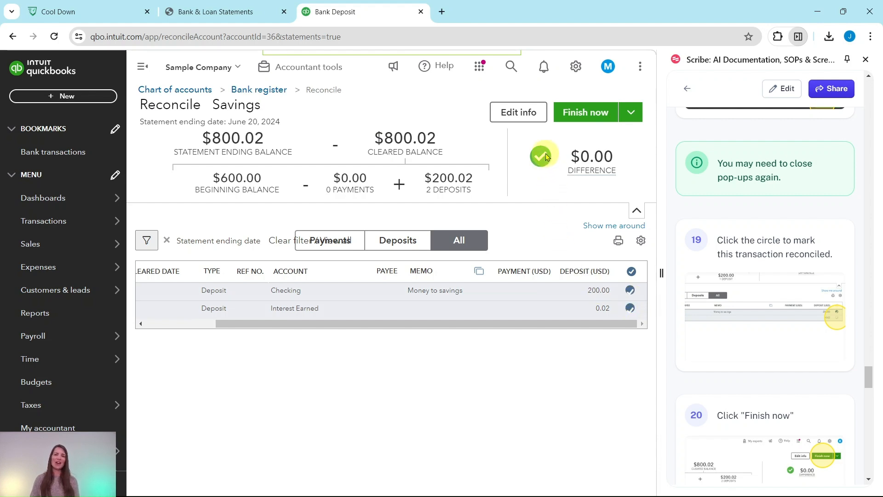
# Finish the Savings reconciliation, read the guide's note on attaching statements, and close the completion message.
pyautogui.click(590, 119)
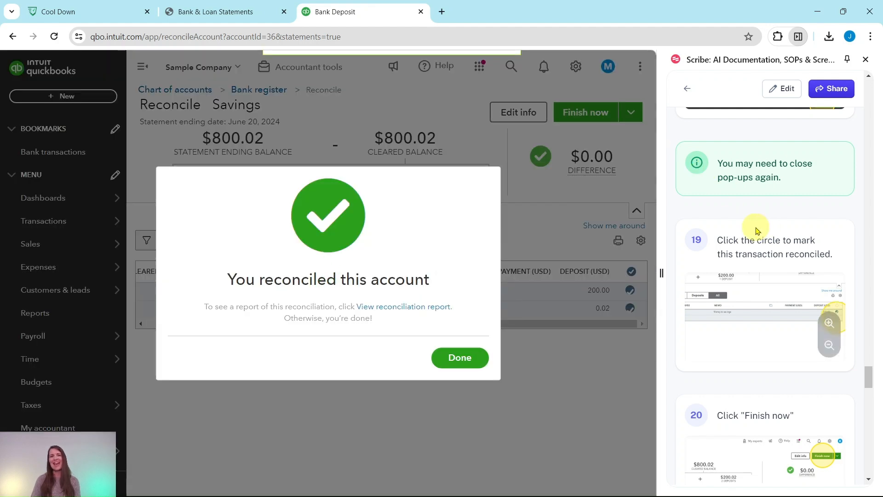
pyautogui.scroll(-1, 757, 230)
pyautogui.scroll(-10, 757, 230)
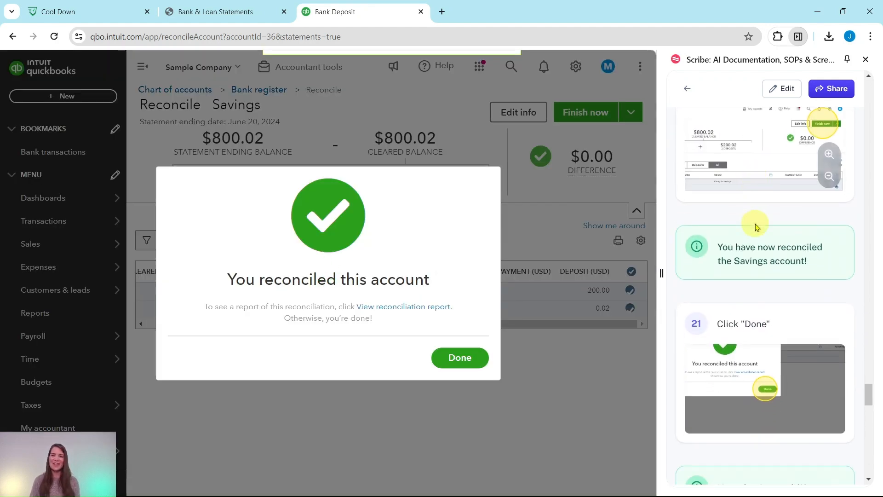
pyautogui.scroll(-3, 757, 226)
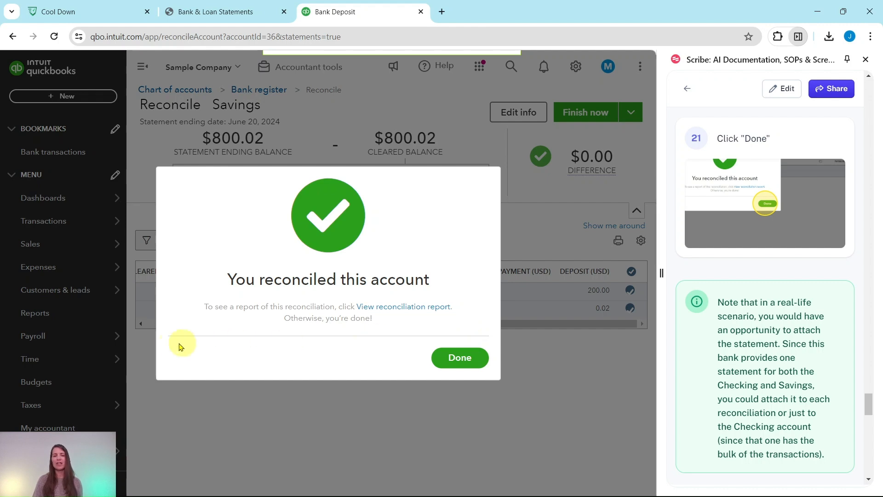
pyautogui.scroll(-3, 732, 318)
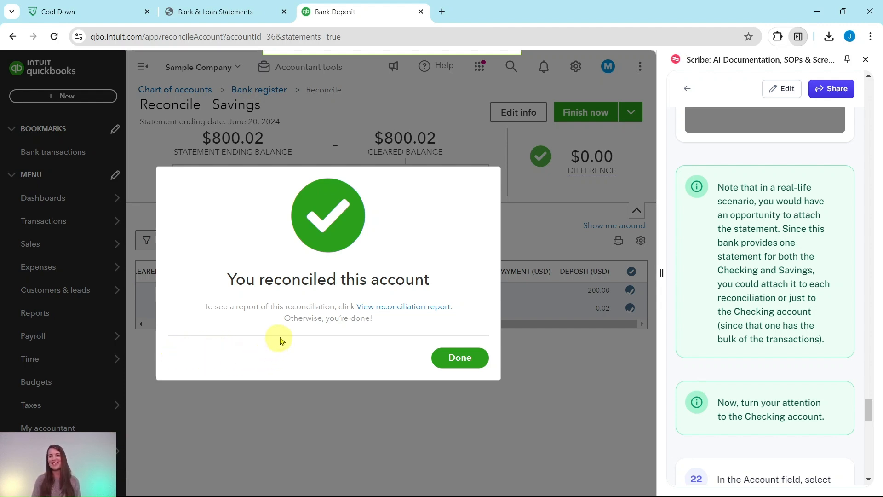
pyautogui.click(465, 359)
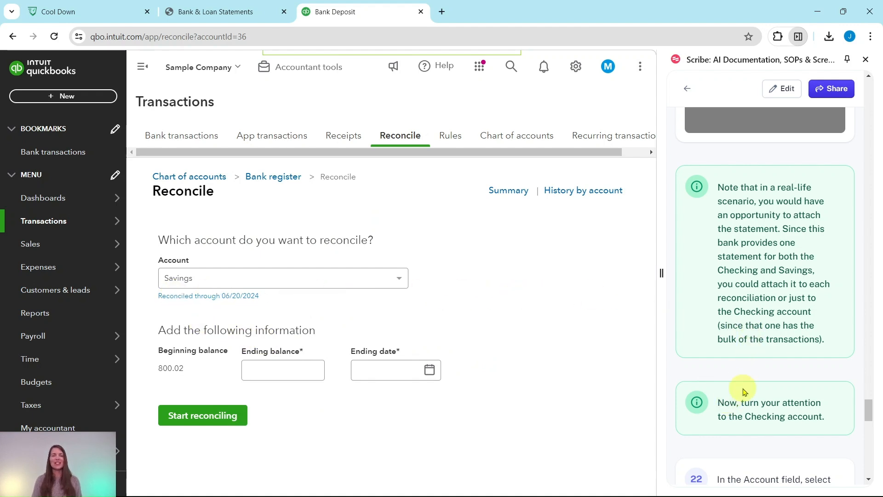
# Follow the guide's instruction to turn to the Checking account and choose Checking as the account to reconcile.
pyautogui.scroll(-8, 745, 392)
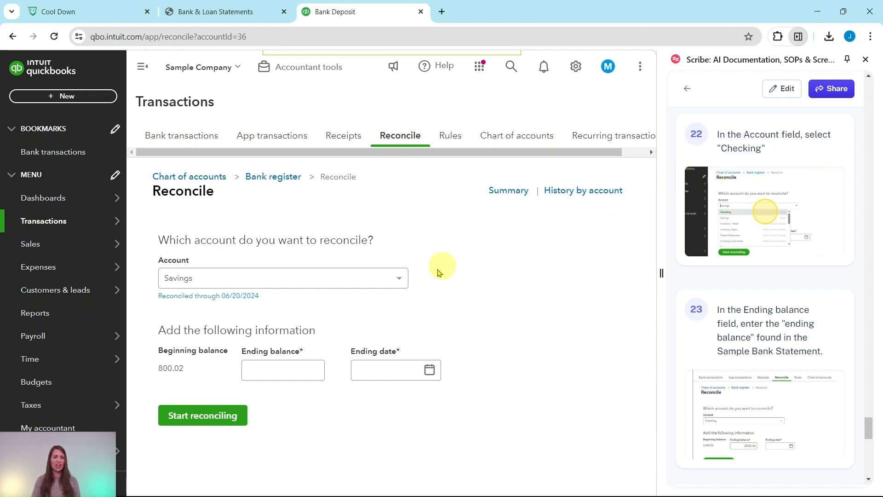
pyautogui.click(399, 280)
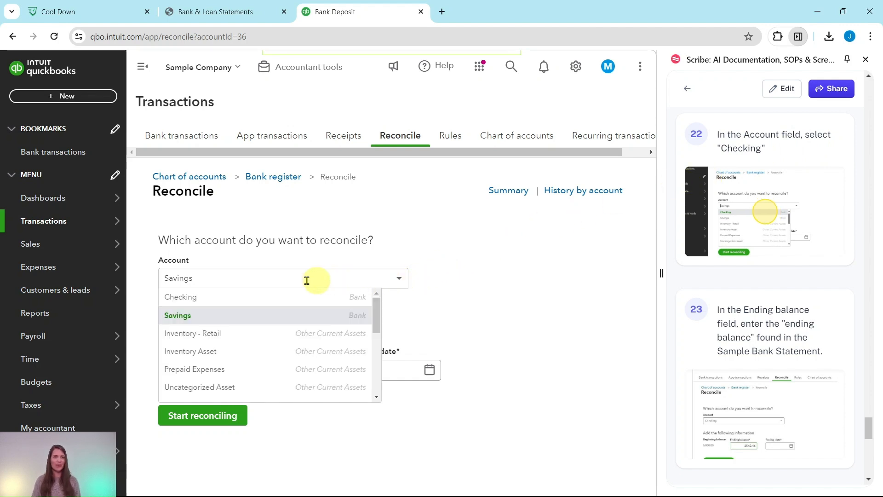
pyautogui.click(174, 298)
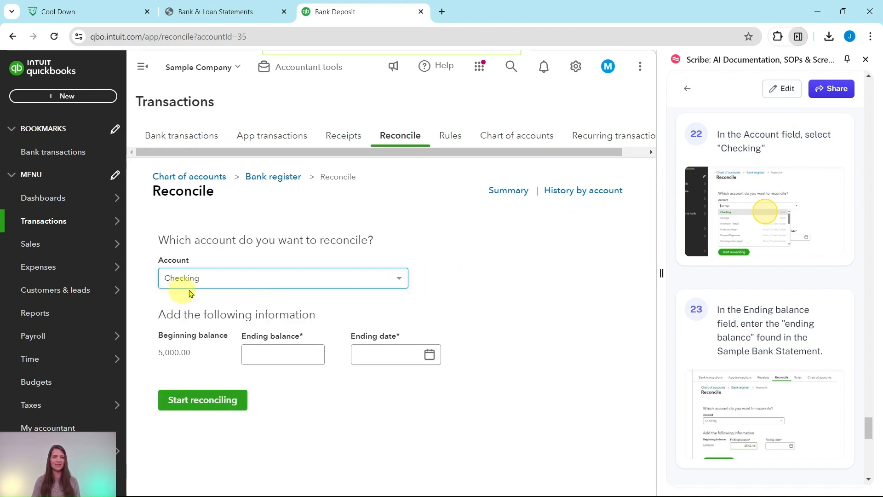
# Look up the Checking ending balance on the bank statement, enter 2,542.46 as the ending balance, and recheck it against the statement.
pyautogui.scroll(-1, 764, 285)
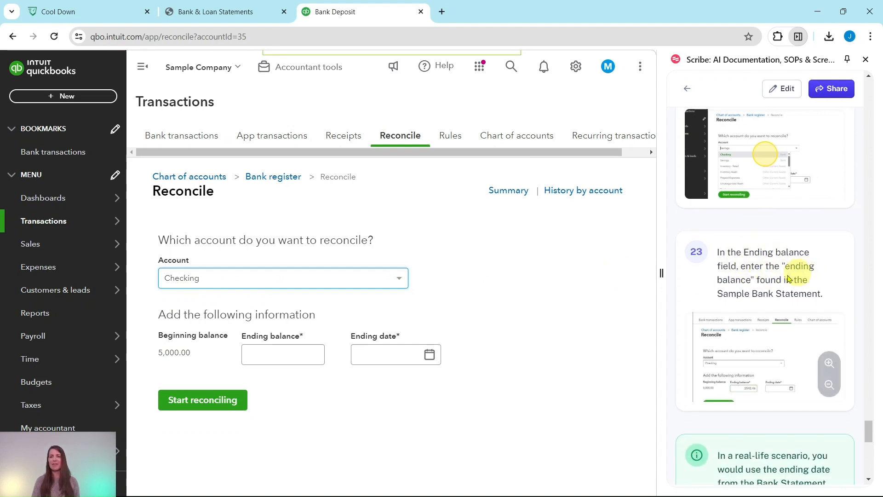
pyautogui.click(210, 16)
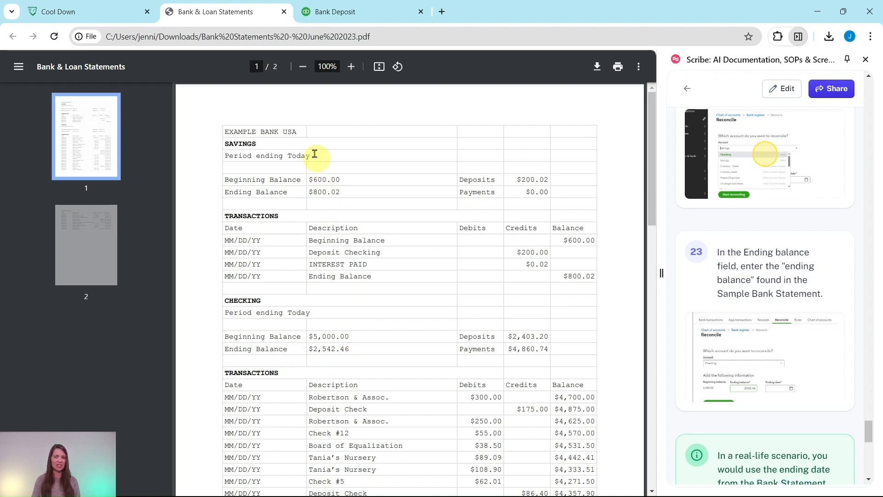
pyautogui.click(327, 21)
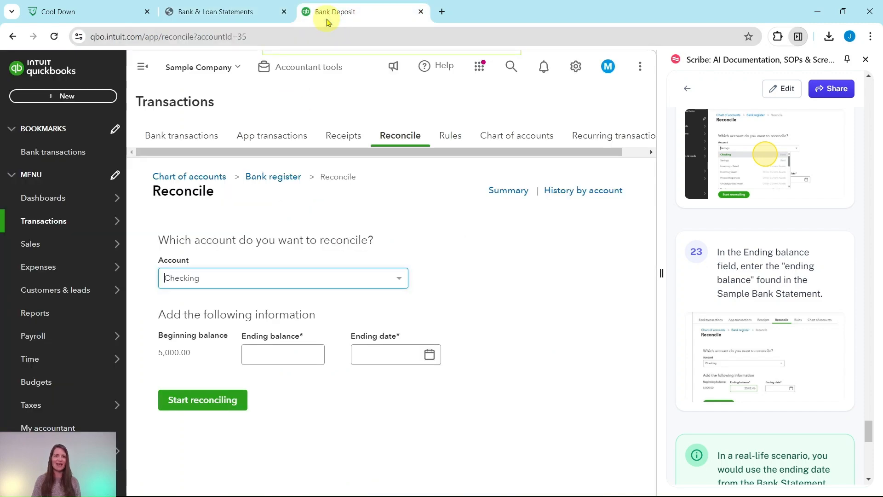
pyautogui.click(306, 358)
pyautogui.write('2')
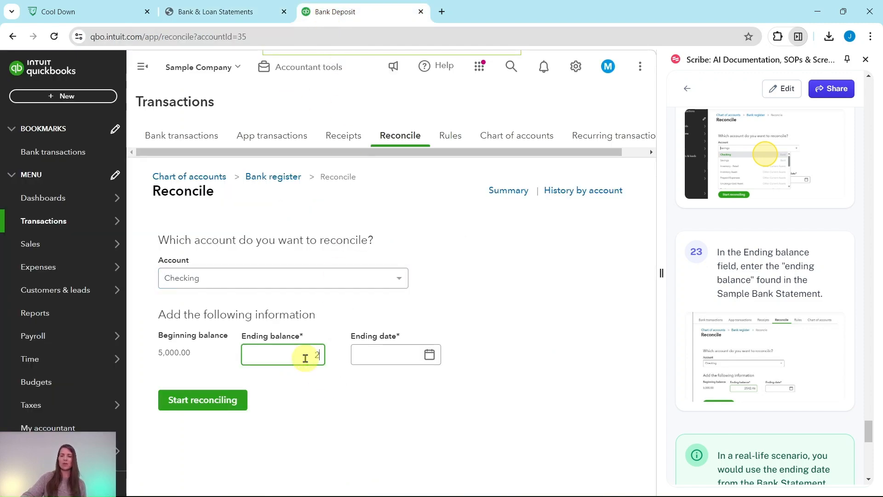
pyautogui.write('542.46')
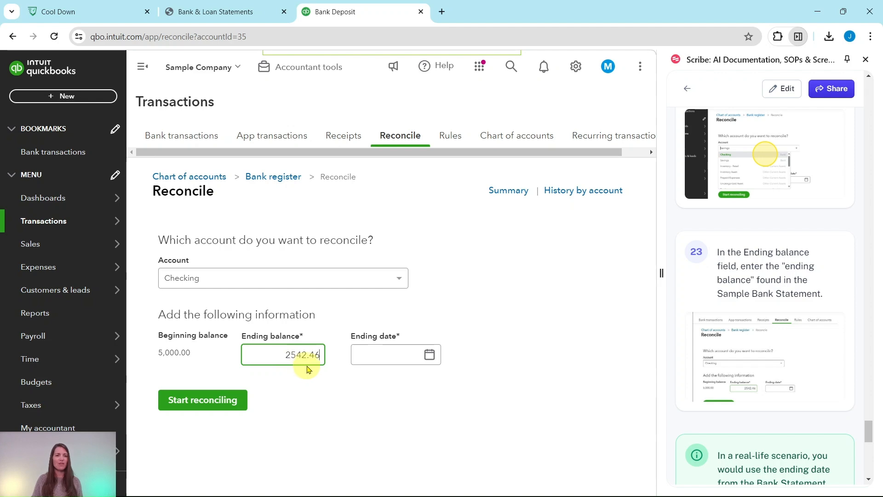
pyautogui.click(236, 19)
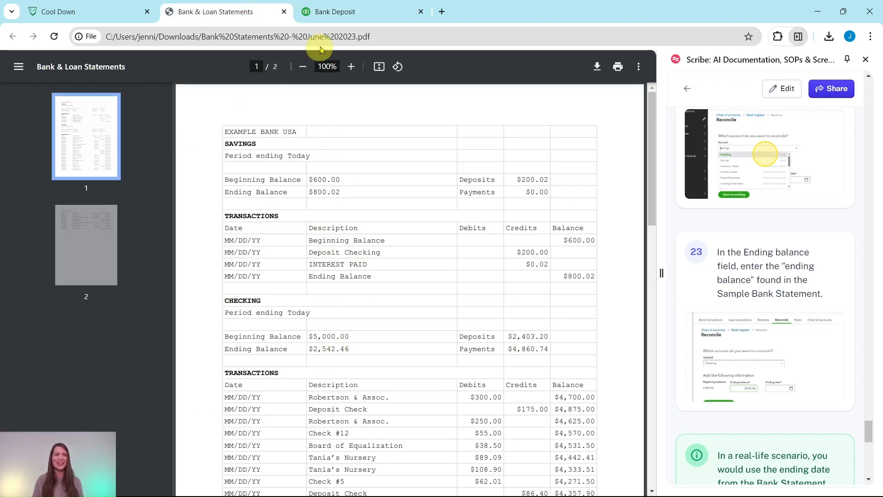
pyautogui.click(321, 14)
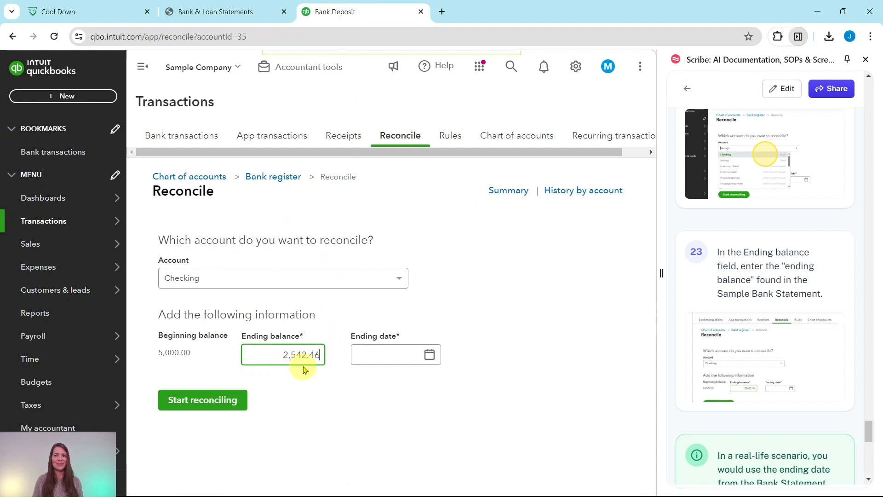
# Check the Checking statement's period ending and set the reconciliation's ending date to today's date, 06/20/2024.
pyautogui.scroll(-6, 745, 299)
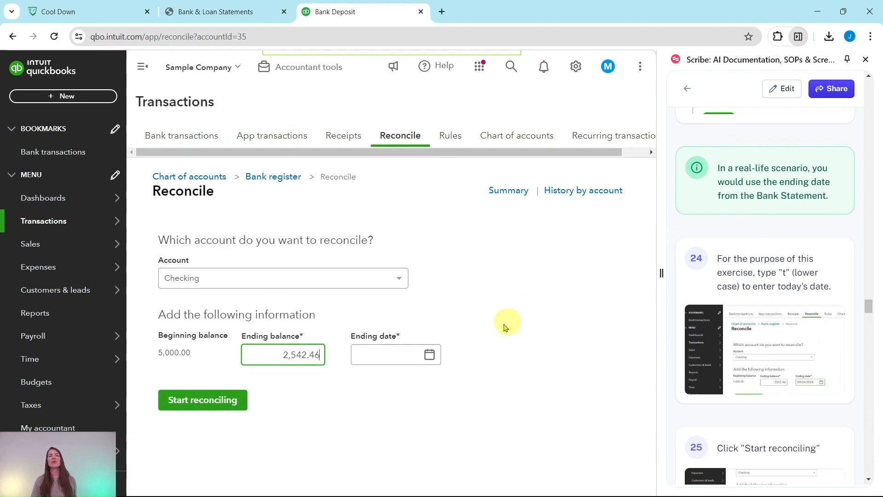
pyautogui.click(216, 12)
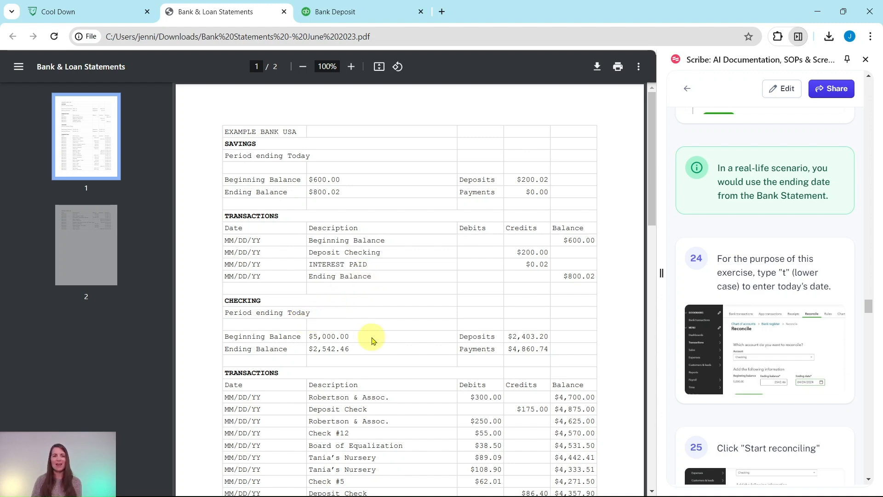
pyautogui.click(357, 15)
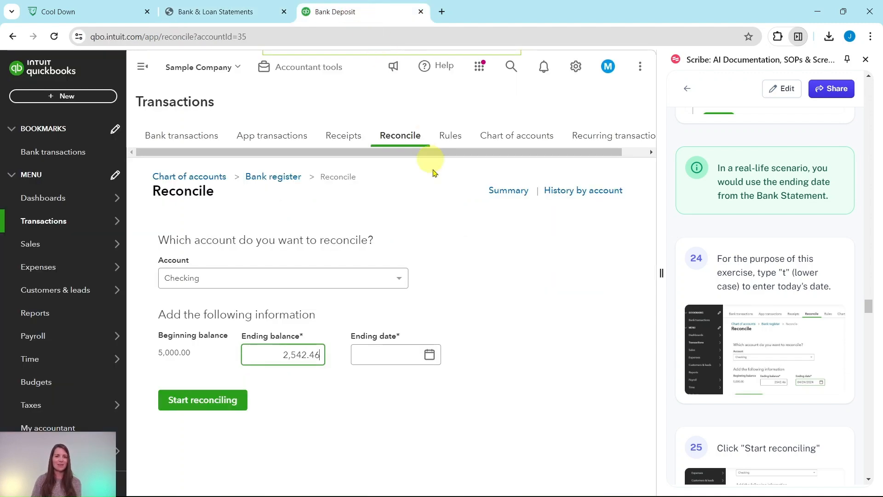
pyautogui.click(393, 353)
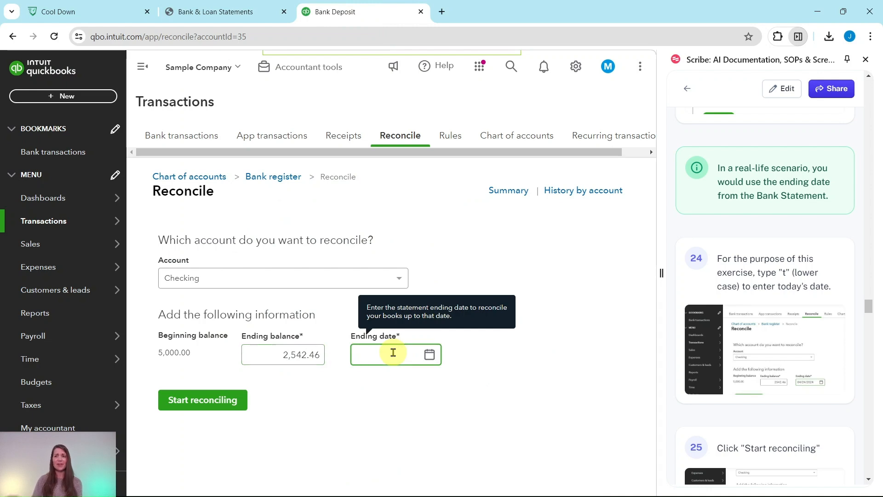
pyautogui.press('t')
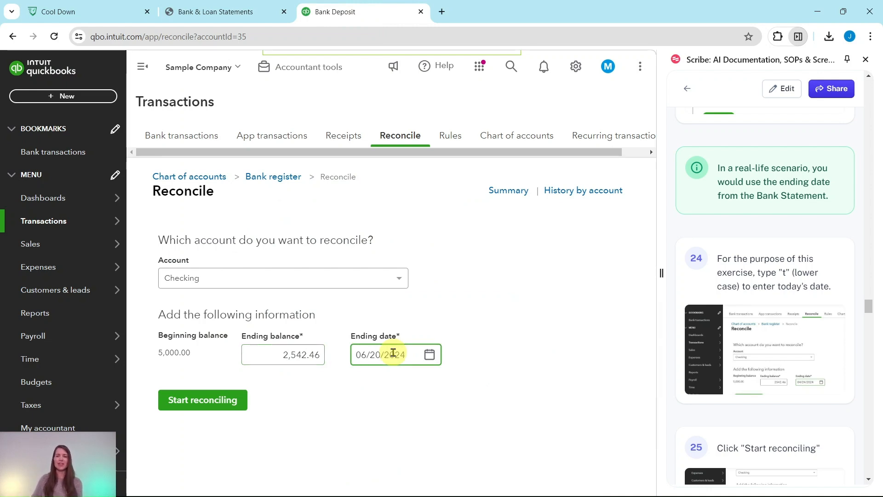
# Start reconciling the Checking account and dismiss the two pop-up tips over the transaction list.
pyautogui.scroll(-5, 779, 316)
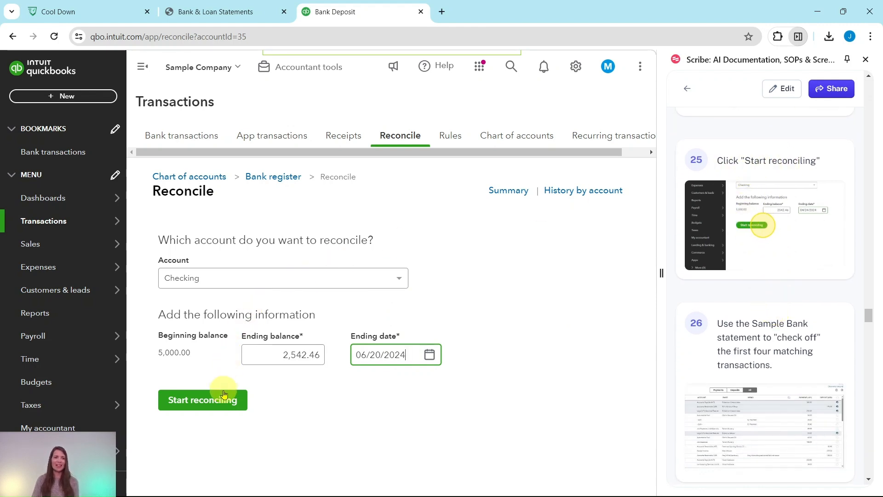
pyautogui.click(198, 409)
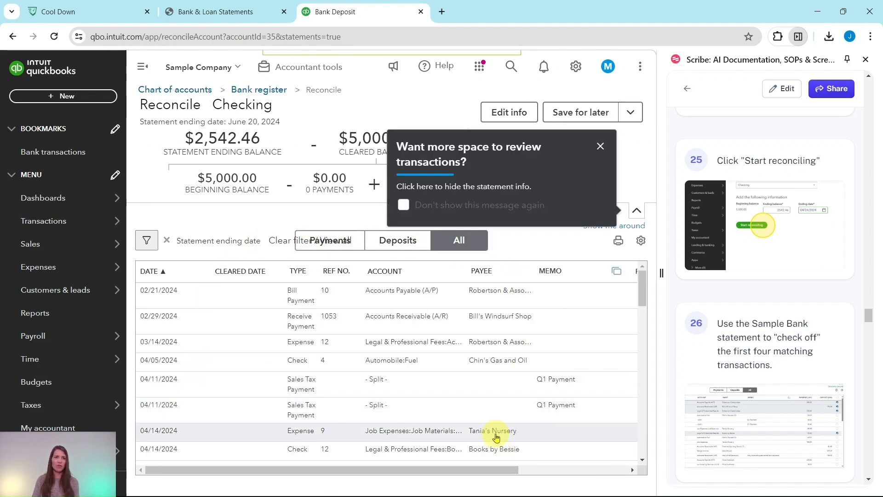
pyautogui.click(601, 147)
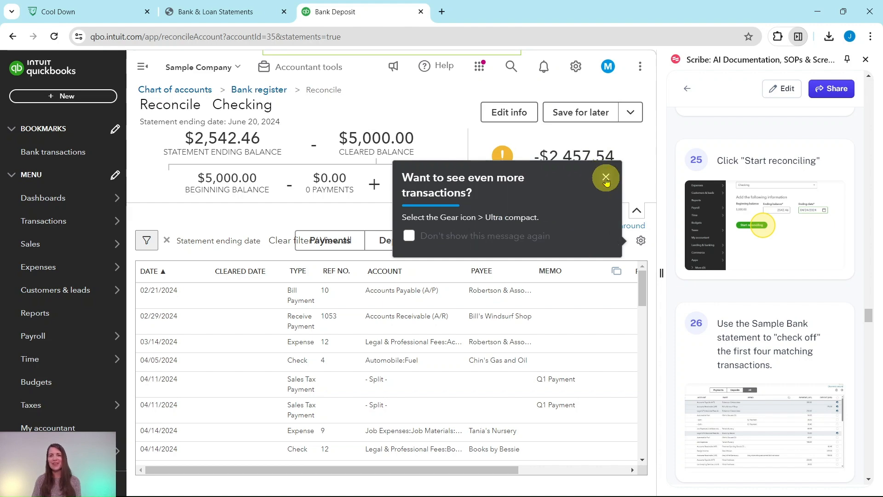
pyautogui.click(606, 179)
pyautogui.moveTo(644, 294); pyautogui.dragTo(628, 269)
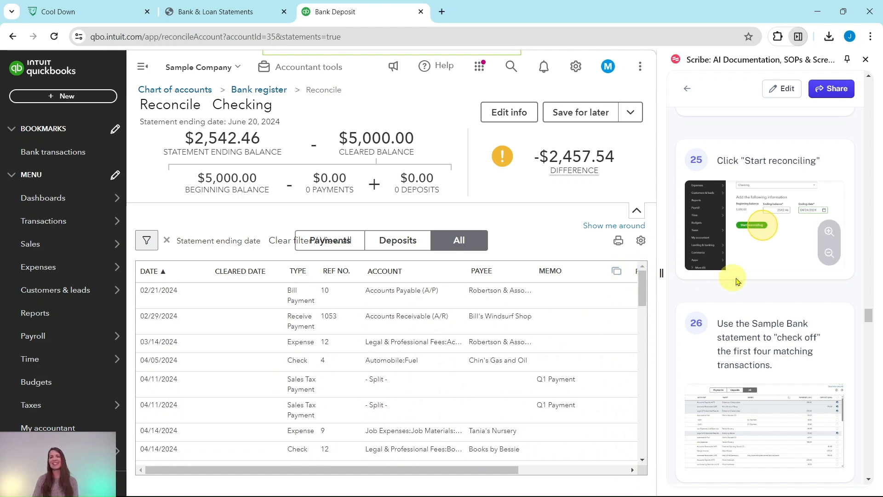
# Match the statement's first Checking transaction and mark the 300.00 Robertson & Assoc. bill payment as reconciled.
pyautogui.scroll(-3, 754, 283)
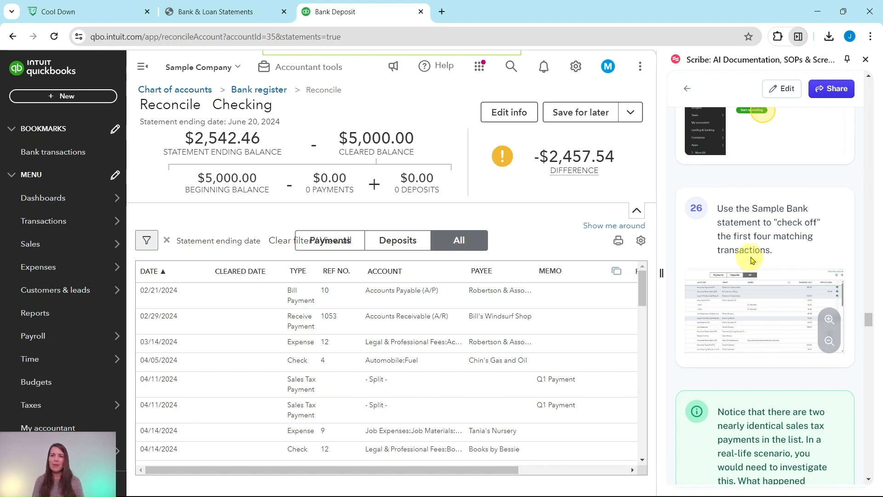
pyautogui.scroll(-1, 792, 233)
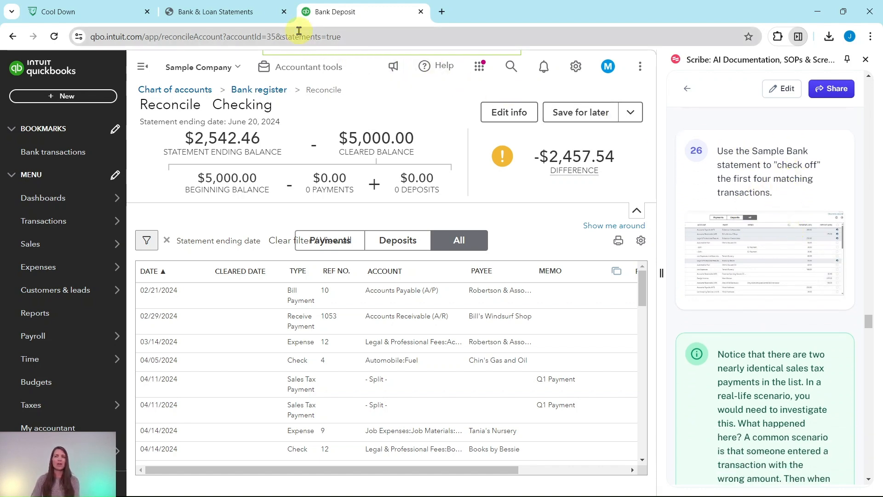
pyautogui.click(223, 14)
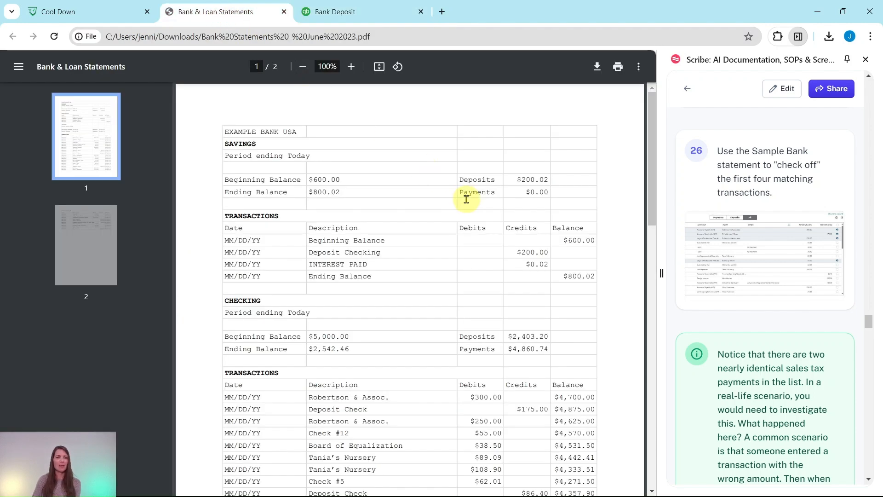
pyautogui.scroll(-5, 465, 198)
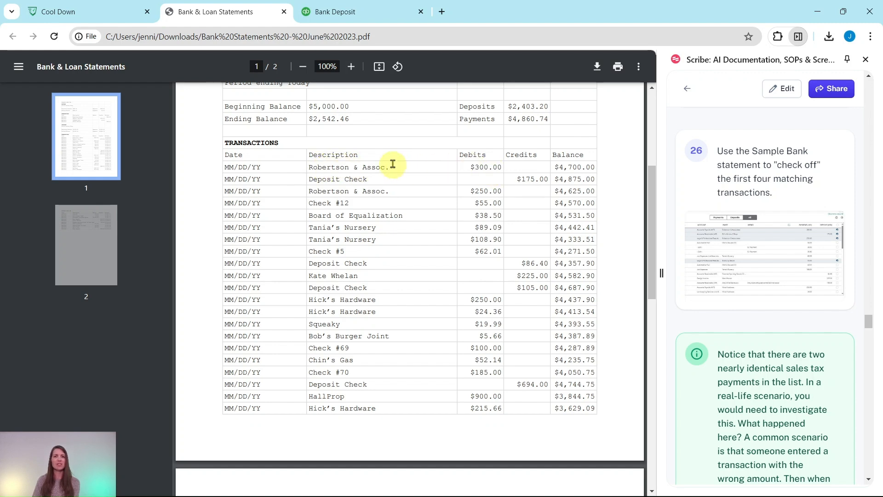
pyautogui.click(366, 13)
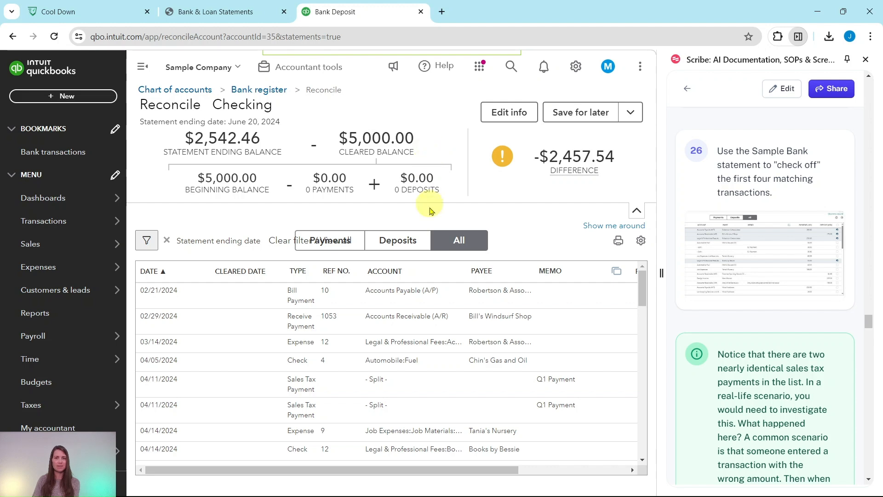
pyautogui.moveTo(476, 471); pyautogui.dragTo(604, 473)
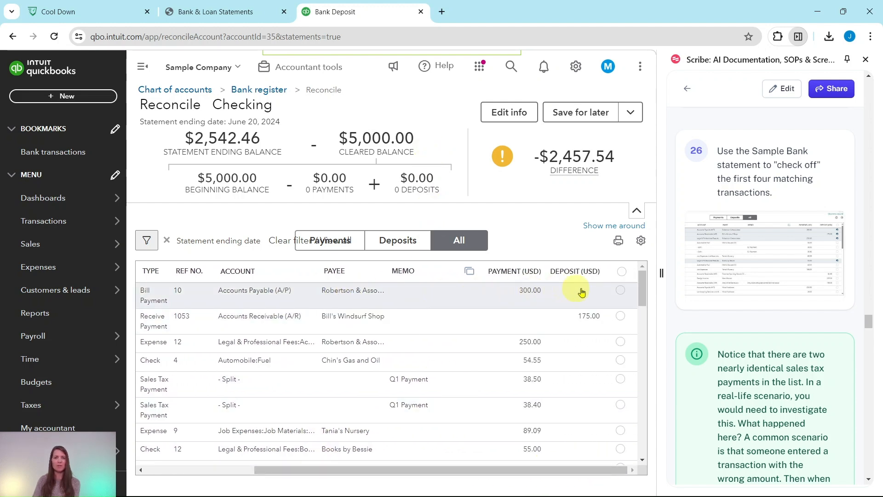
pyautogui.click(621, 290)
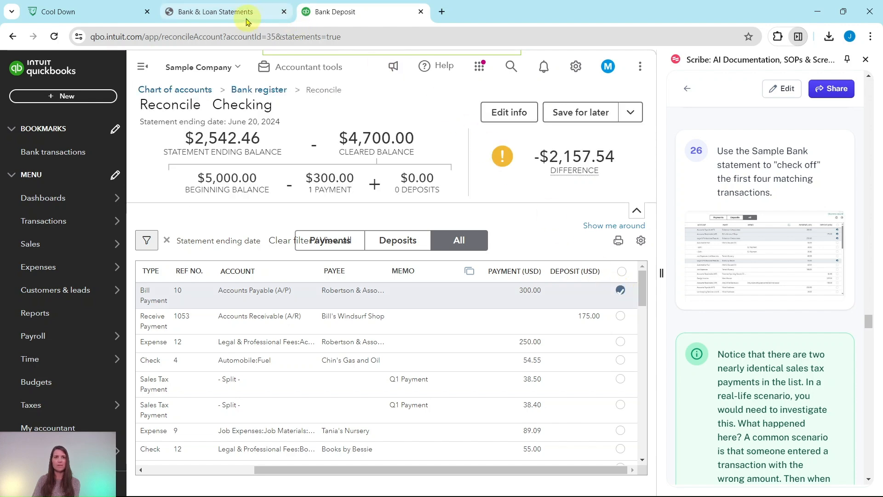
# Compare with the statement and mark the 175.00 Bill's Windsurf Shop payment and the 250.00 Robertson & Assoc. expense as reconciled.
pyautogui.click(244, 12)
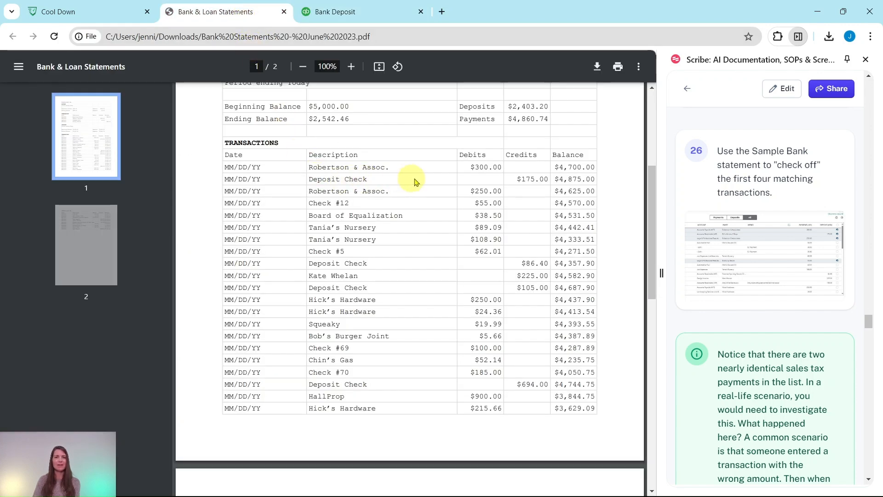
pyautogui.click(387, 14)
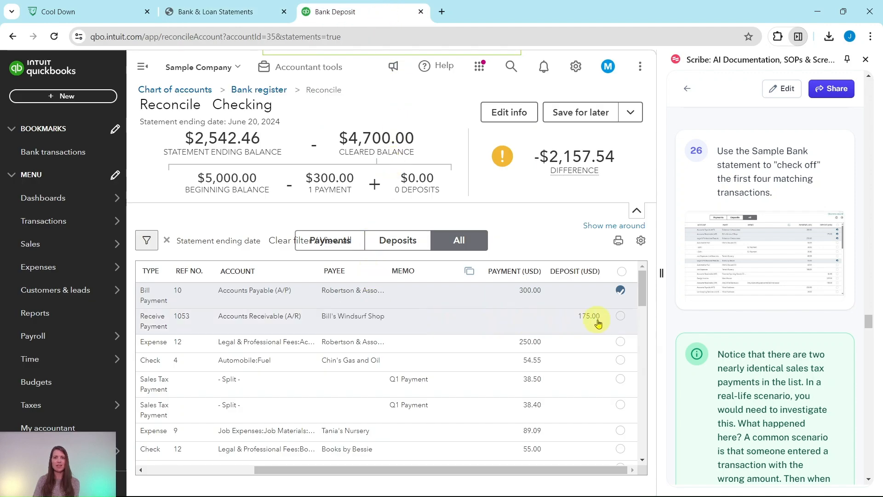
pyautogui.click(620, 318)
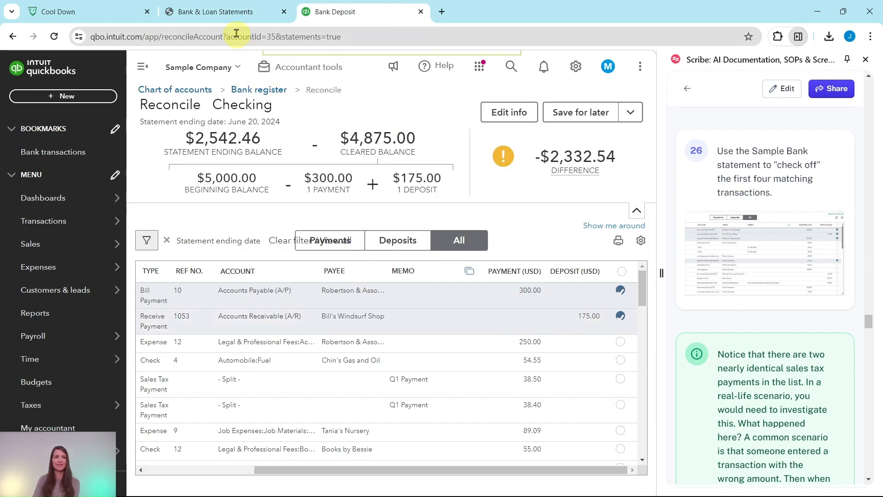
pyautogui.click(228, 14)
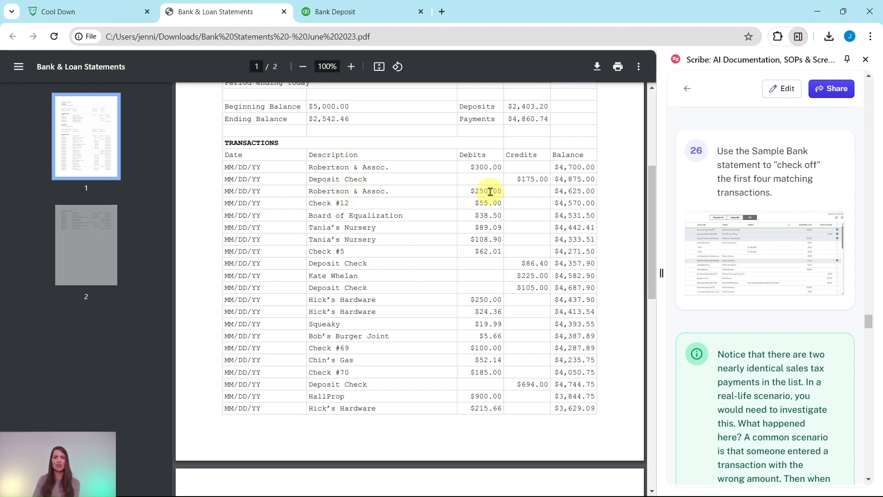
pyautogui.click(366, 12)
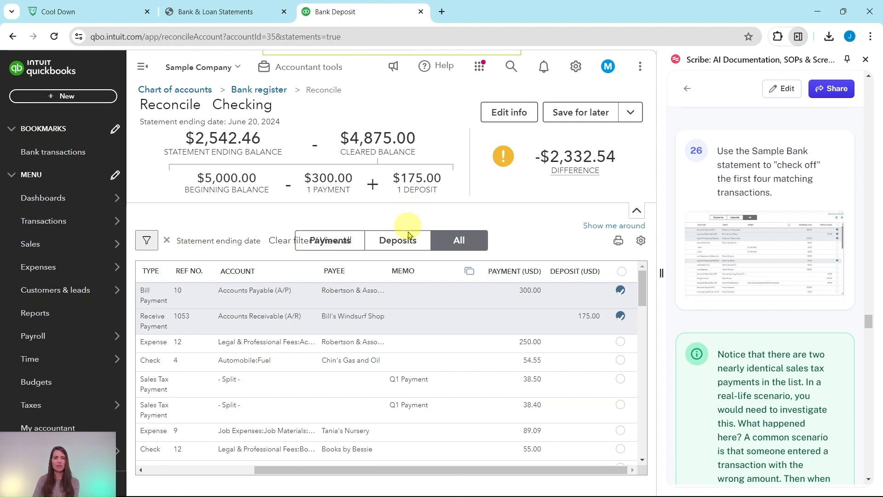
pyautogui.click(621, 346)
# Compare with the bank statement and mark the 55.00 check 12 to Books by Bessie as reconciled.
pyautogui.click(232, 11)
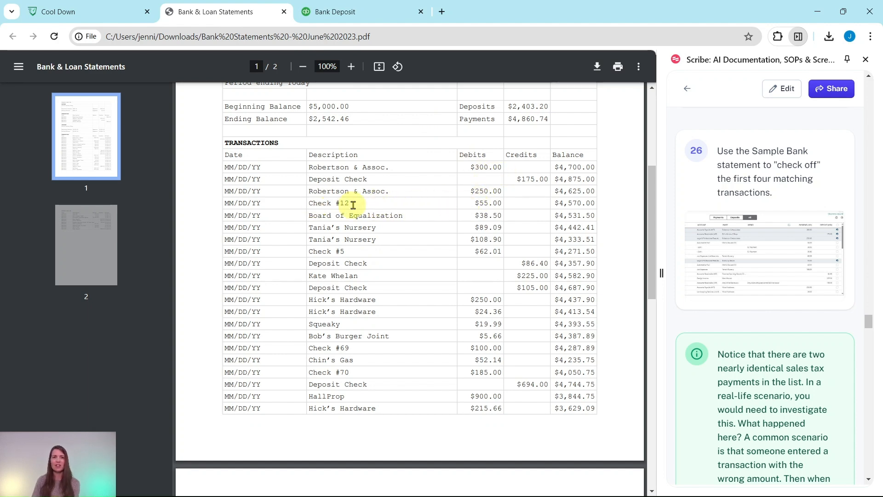
pyautogui.click(367, 14)
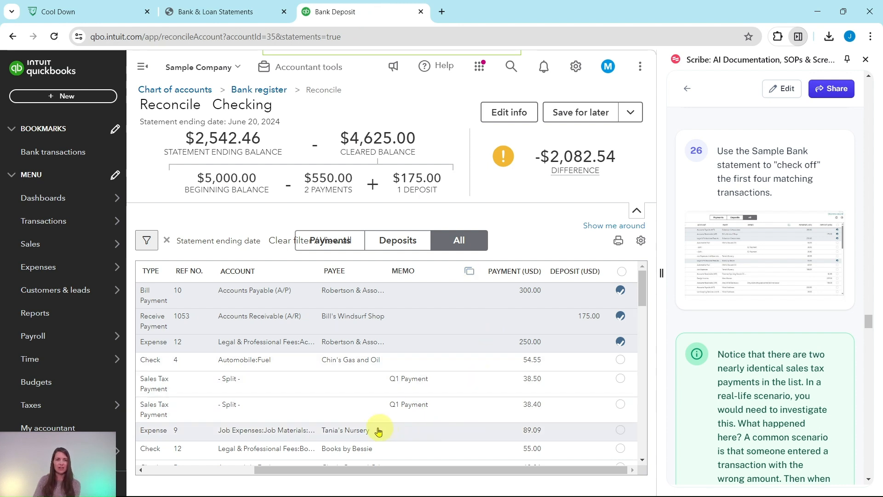
pyautogui.moveTo(395, 473); pyautogui.dragTo(287, 467)
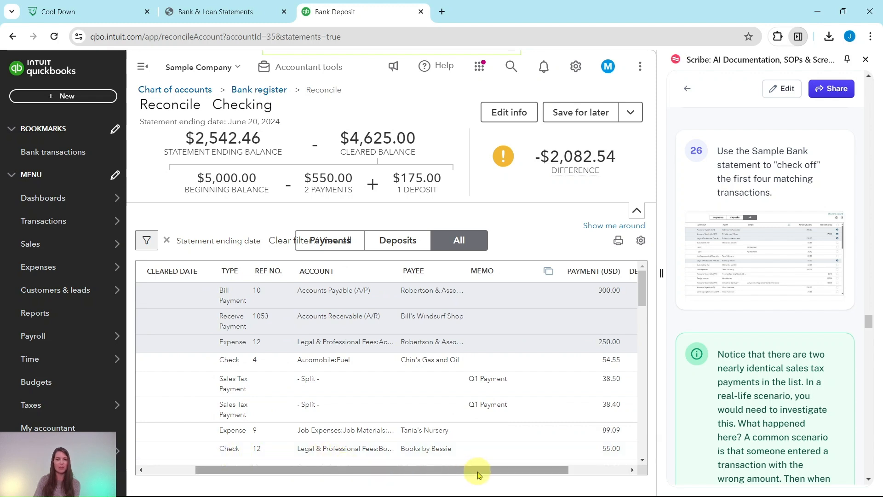
pyautogui.moveTo(477, 474); pyautogui.dragTo(560, 465)
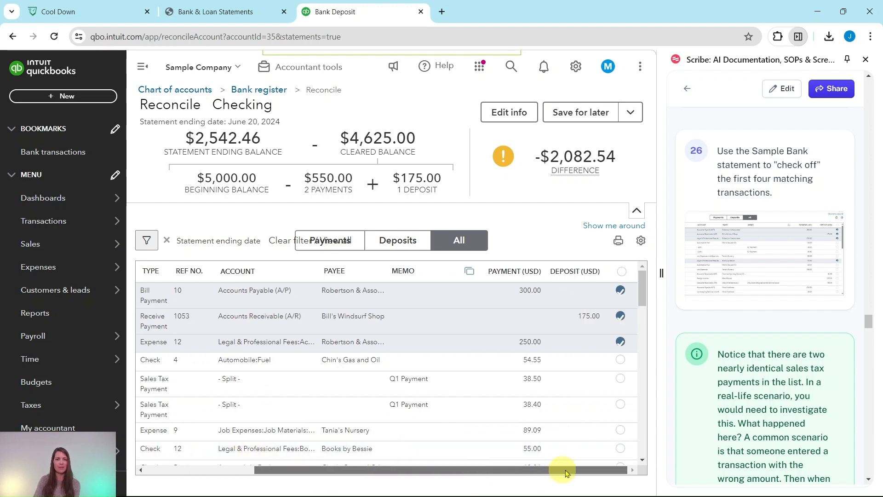
pyautogui.click(620, 449)
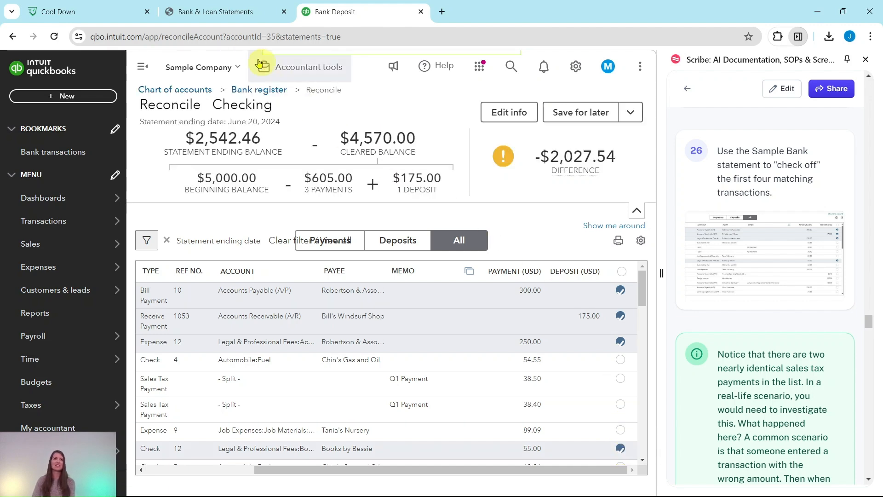
# Check the statement's Board of Equalization debit and mark the matching 38.50 sales tax payment as reconciled.
pyautogui.click(227, 14)
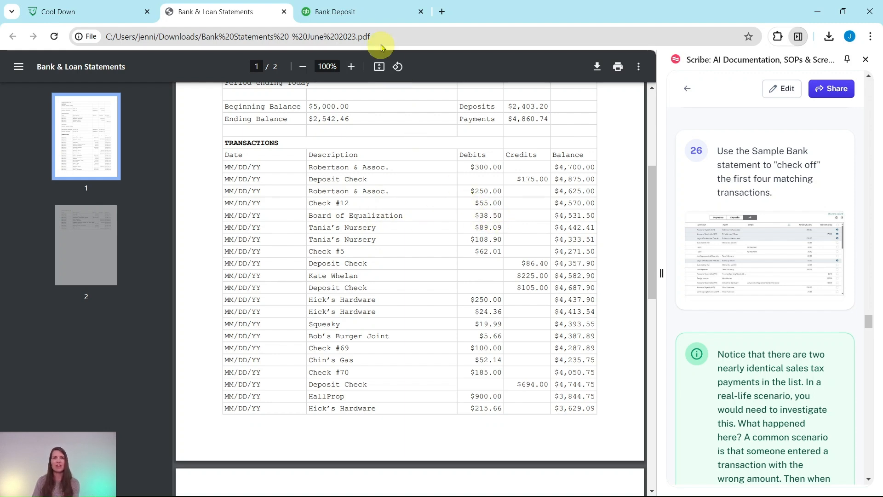
pyautogui.click(377, 14)
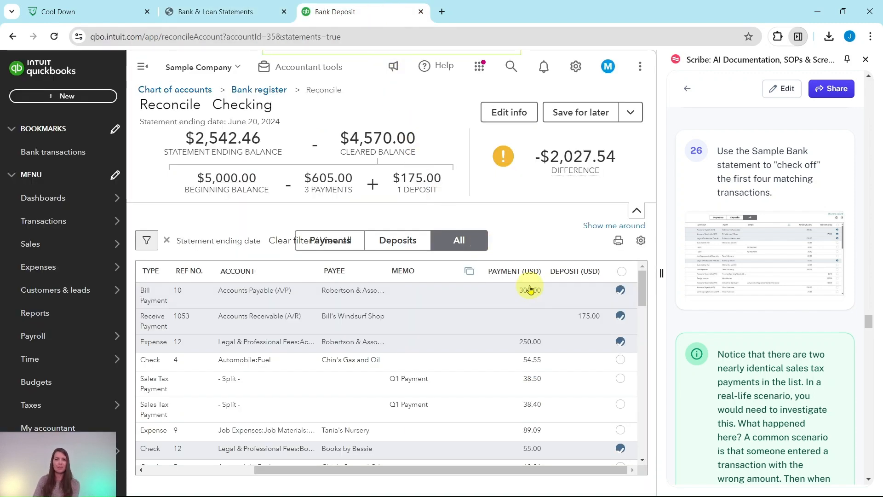
pyautogui.scroll(-1, 529, 291)
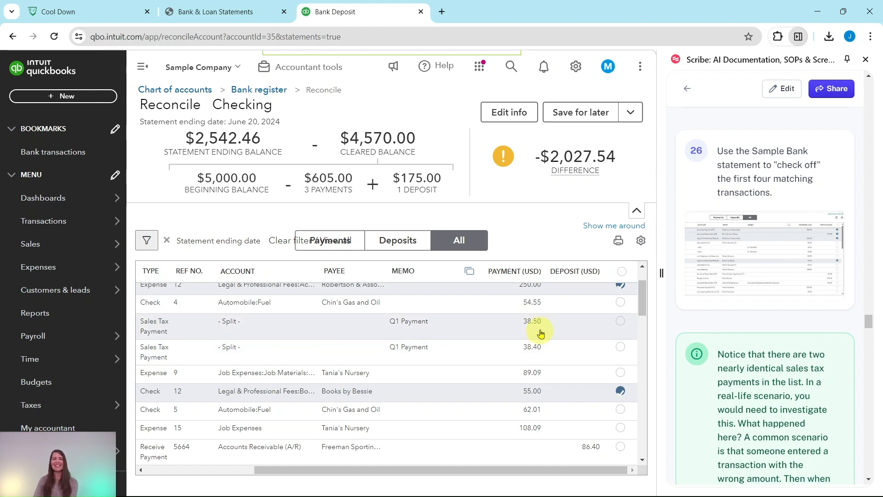
pyautogui.scroll(-5, 745, 331)
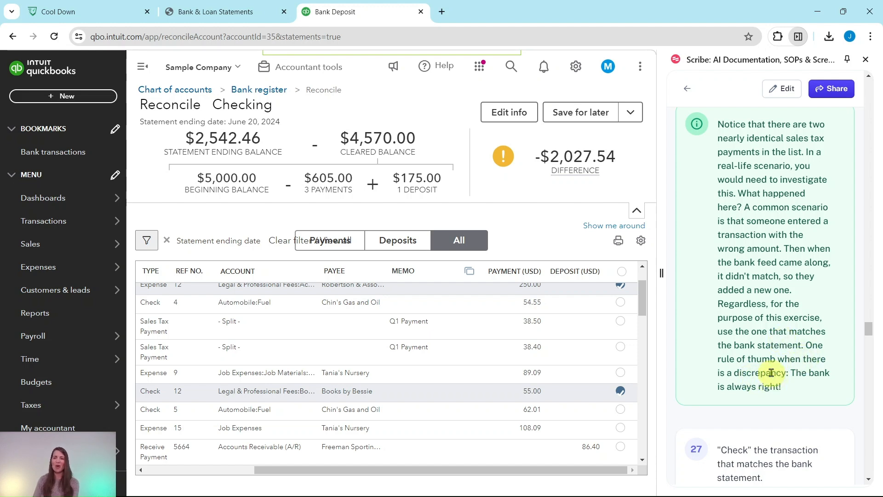
pyautogui.scroll(-4, 761, 352)
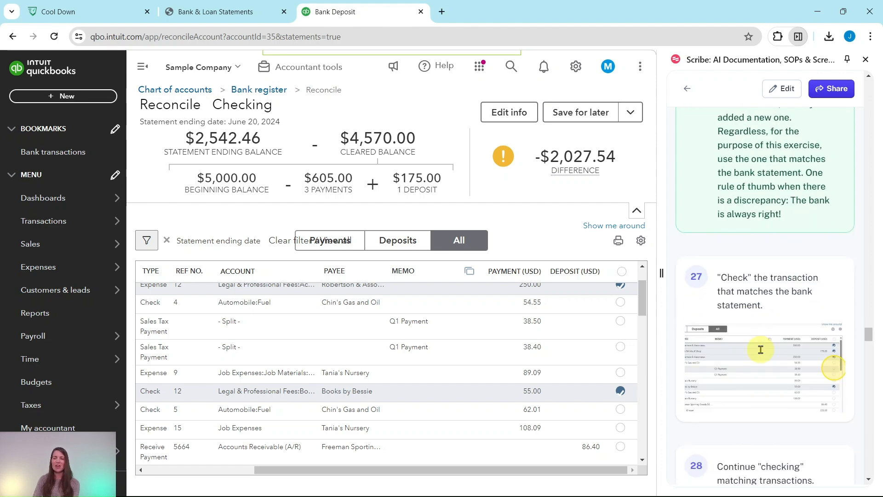
pyautogui.scroll(-1, 761, 350)
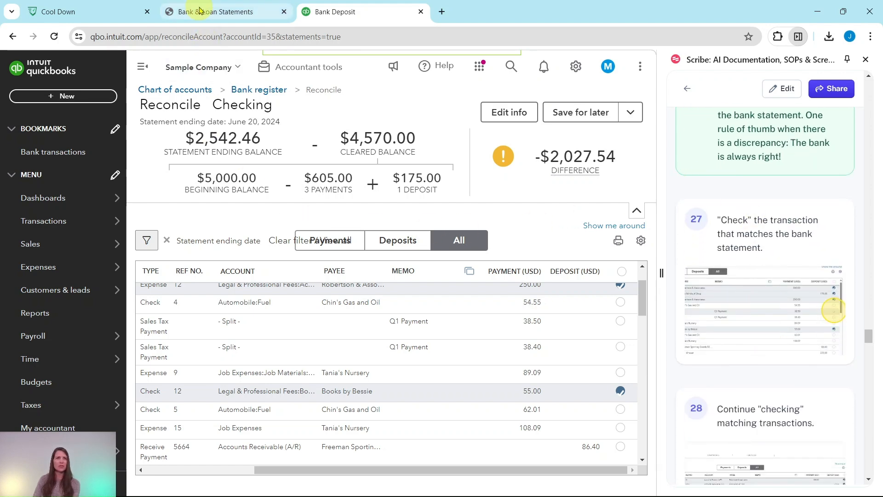
pyautogui.click(199, 10)
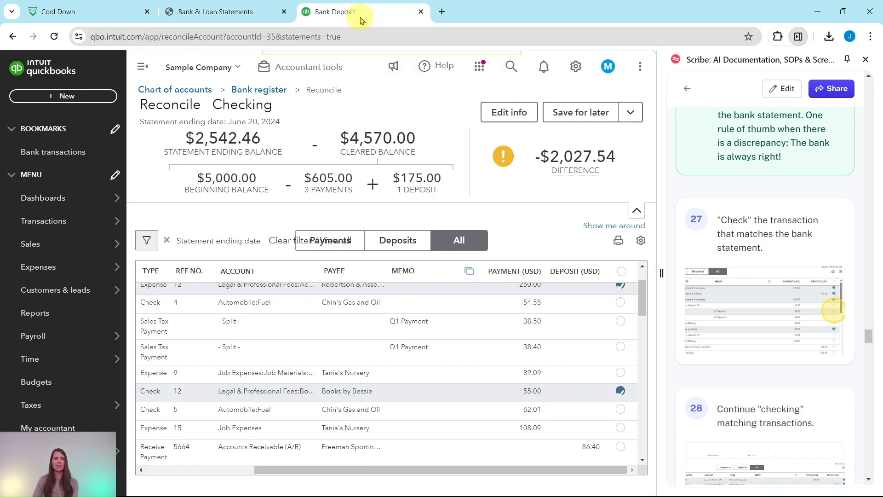
pyautogui.click(360, 13)
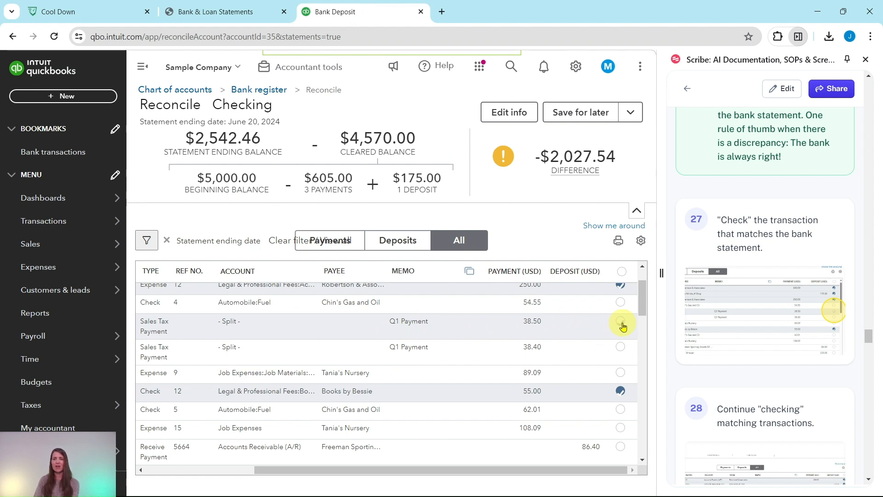
pyautogui.click(621, 322)
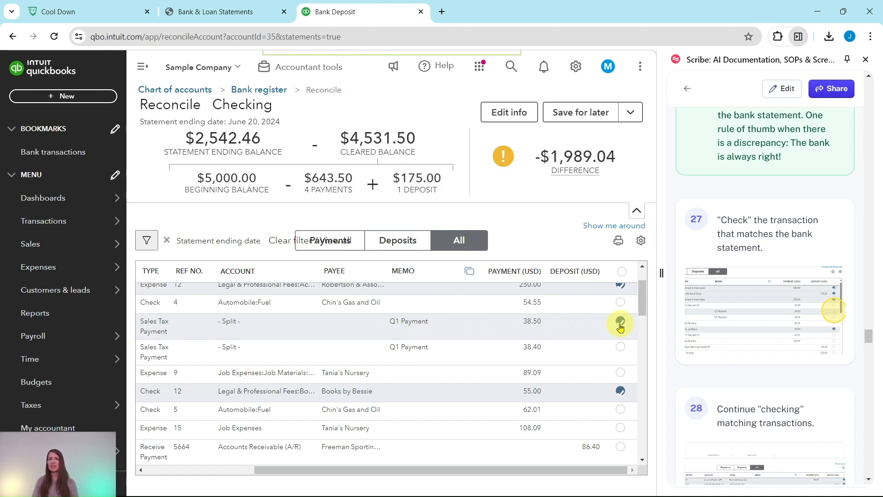
# Compare with the statement and mark the 89.09 Tania's Nursery expense as reconciled.
pyautogui.scroll(-2, 750, 273)
pyautogui.scroll(-3, 750, 274)
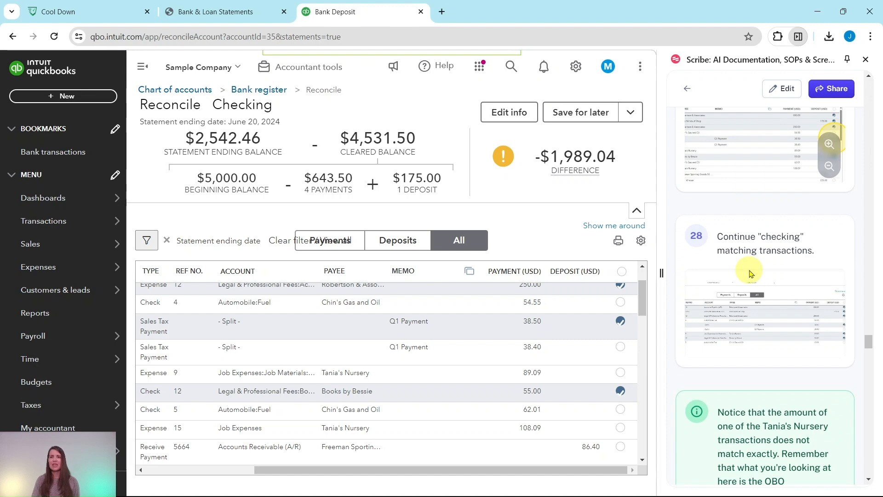
pyautogui.scroll(-2, 750, 272)
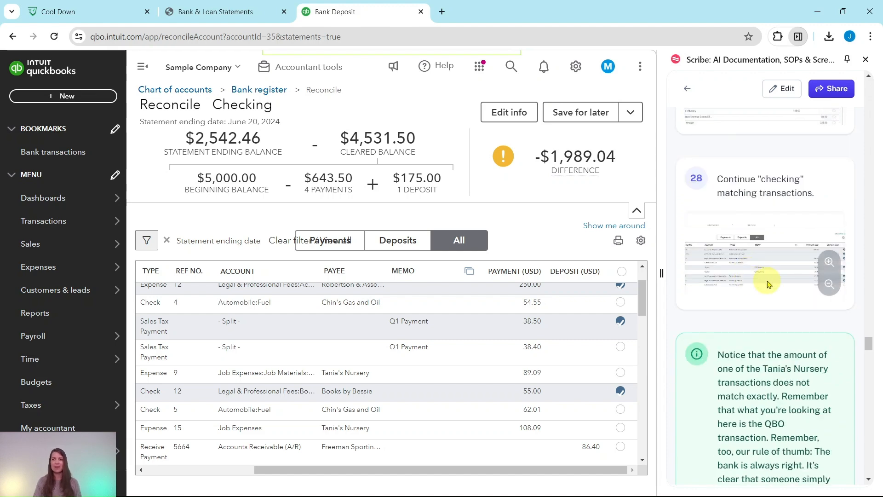
pyautogui.click(247, 19)
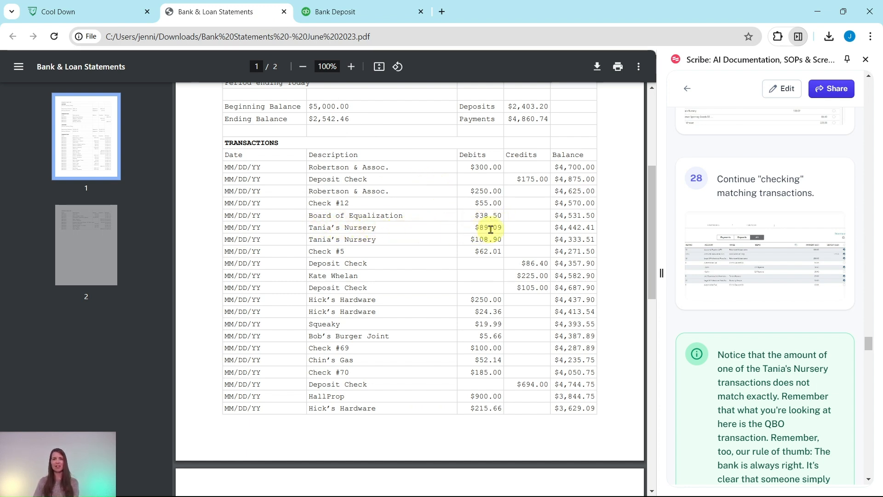
pyautogui.click(365, 11)
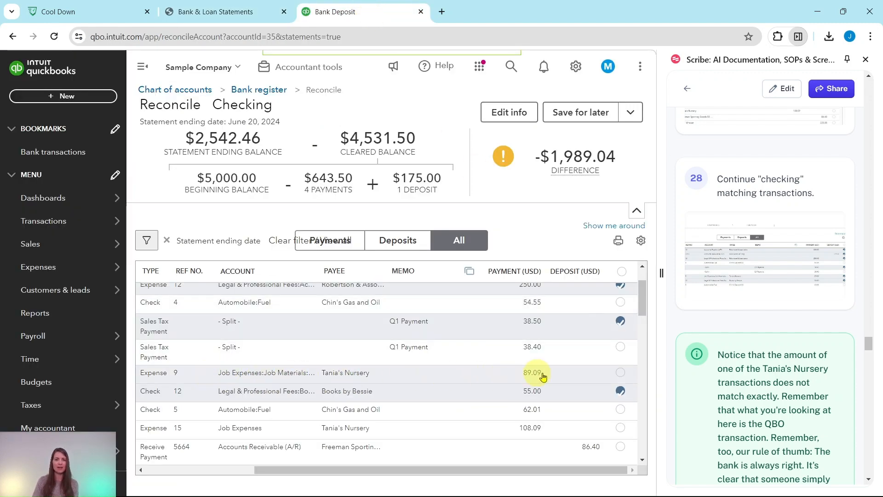
pyautogui.click(617, 376)
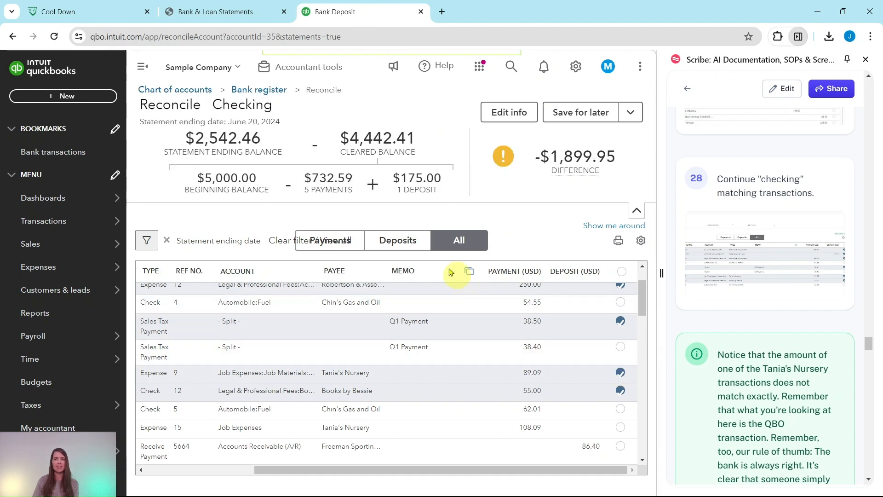
# Check the second Tania's Nursery debit on the statement, correct expense 15's payment amount to 108.90 and save it.
pyautogui.click(237, 13)
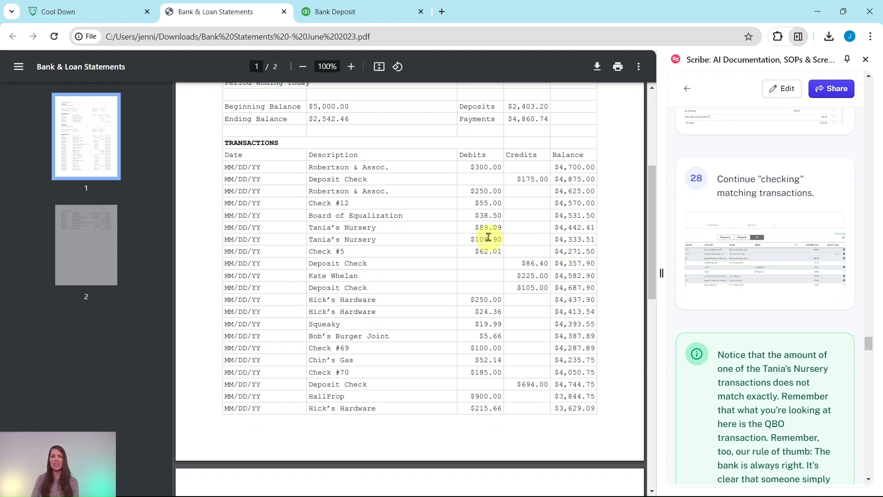
pyautogui.click(367, 13)
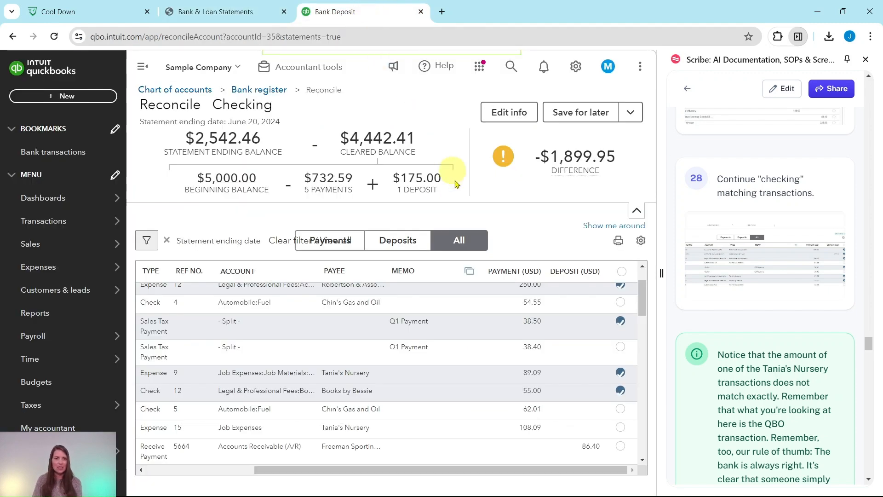
pyautogui.scroll(-2, 518, 328)
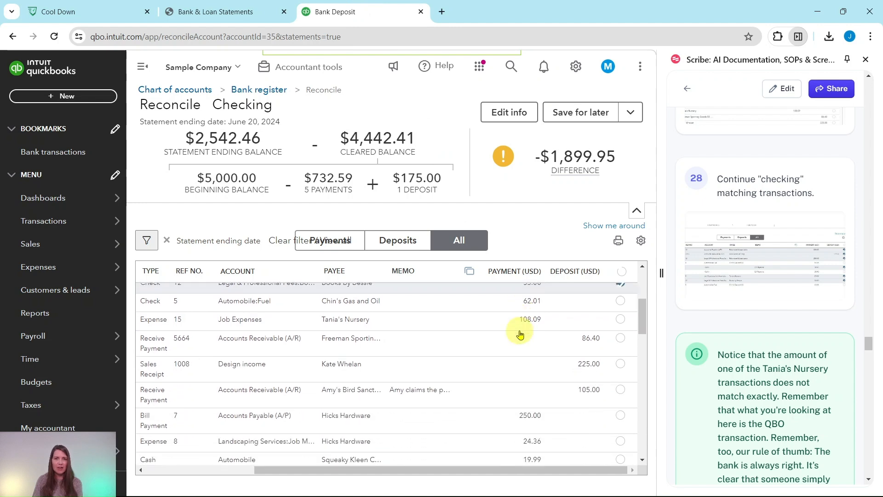
pyautogui.scroll(-1, 460, 330)
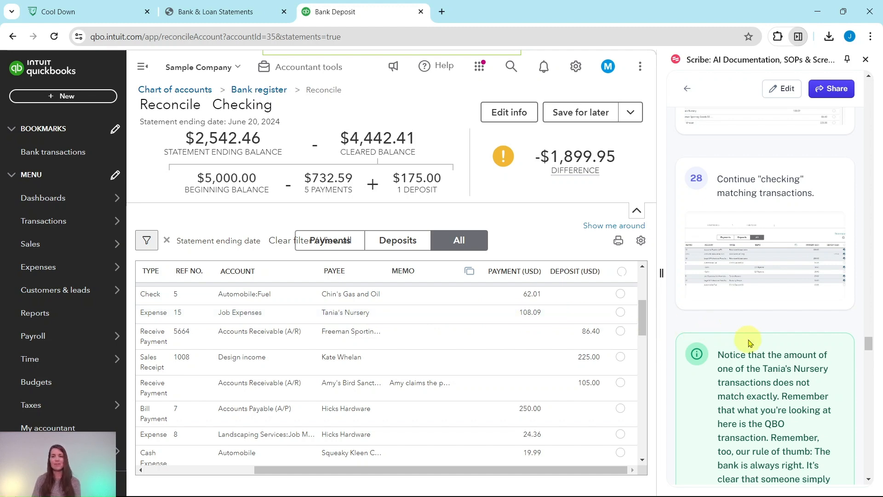
pyautogui.scroll(-4, 750, 343)
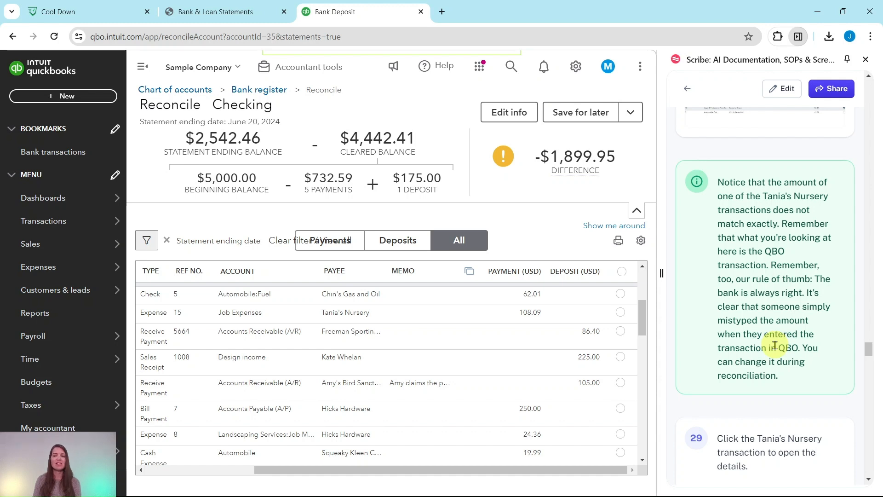
pyautogui.scroll(-5, 775, 345)
pyautogui.scroll(-1, 781, 345)
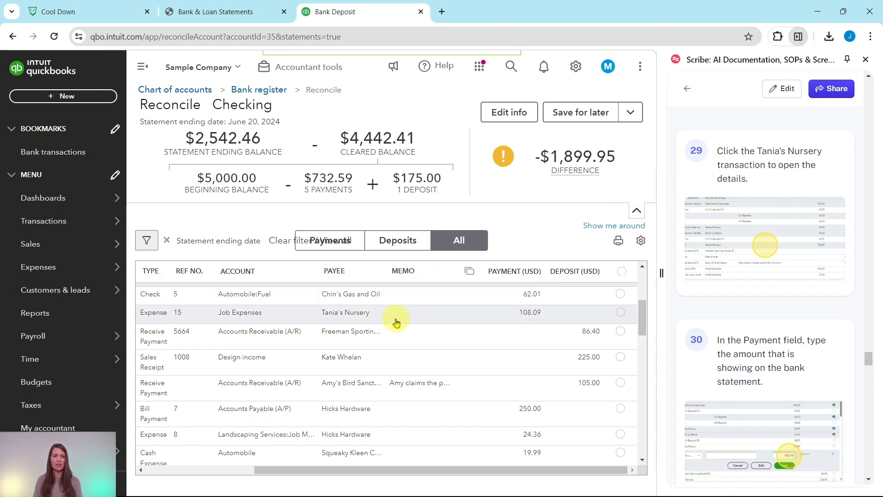
pyautogui.click(379, 316)
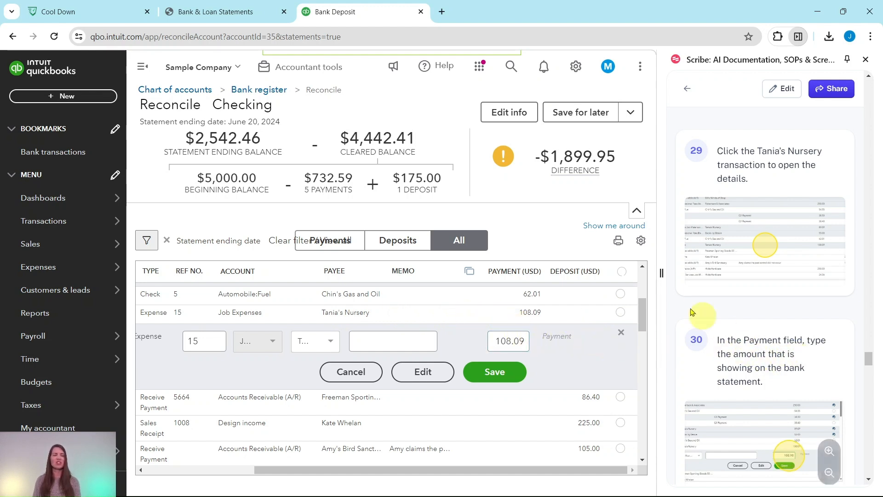
pyautogui.click(240, 13)
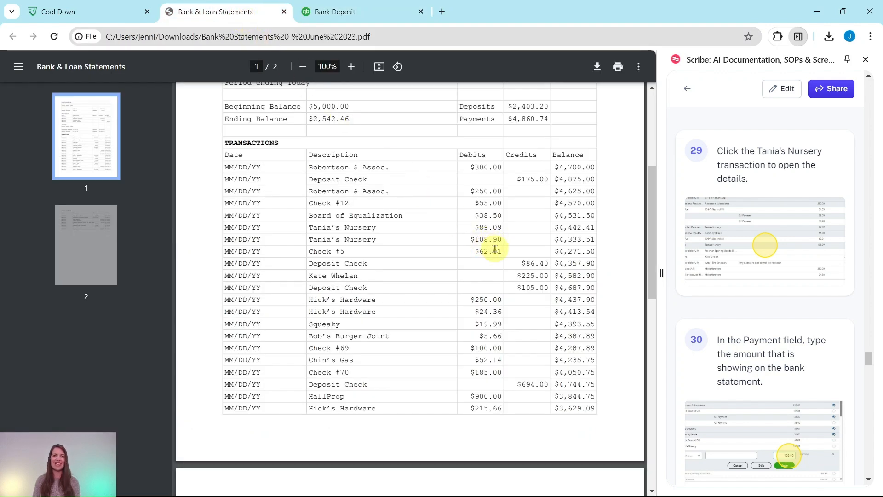
pyautogui.click(366, 13)
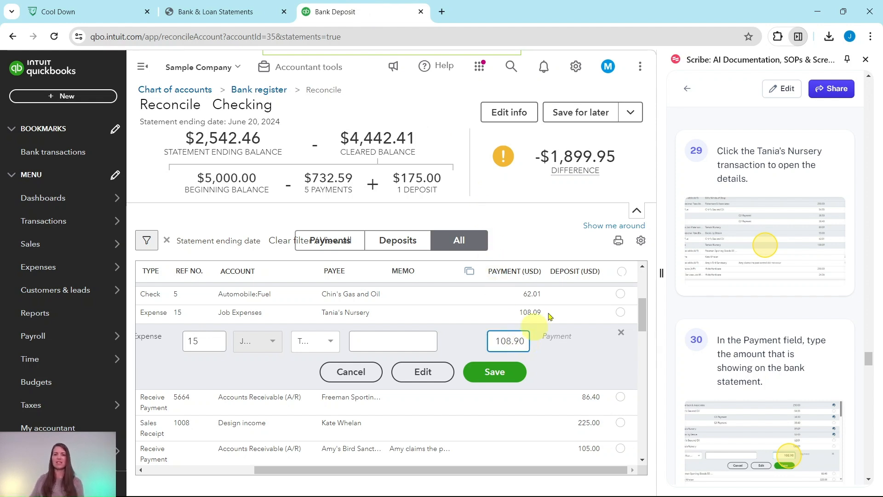
pyautogui.scroll(-7, 763, 252)
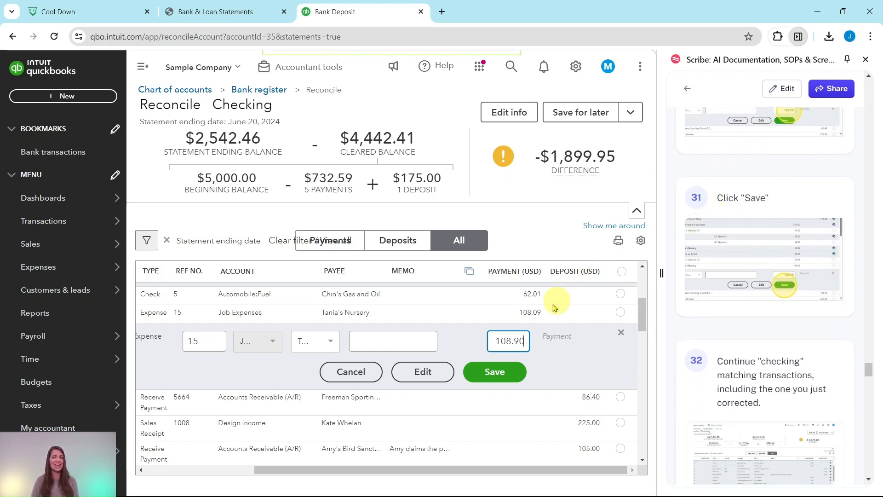
pyautogui.click(499, 373)
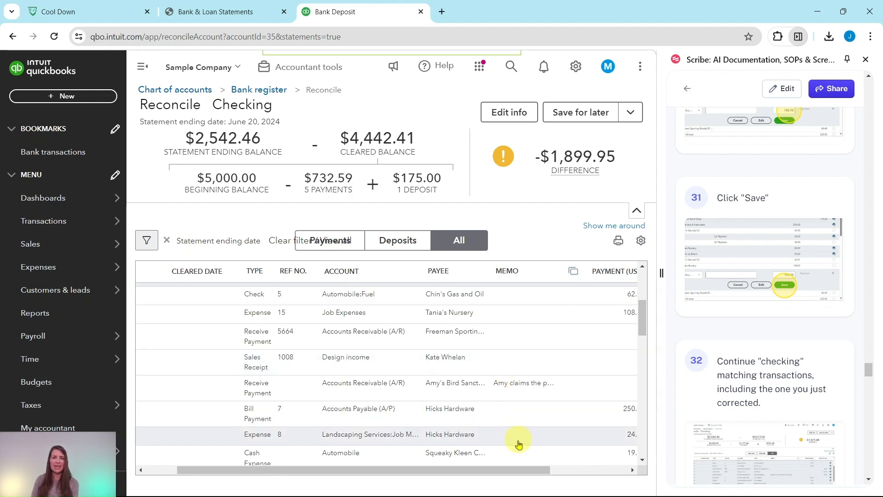
# Recheck the statement and mark the corrected 108.90 Tania's Nursery expense as reconciled.
pyautogui.moveTo(533, 469); pyautogui.dragTo(617, 470)
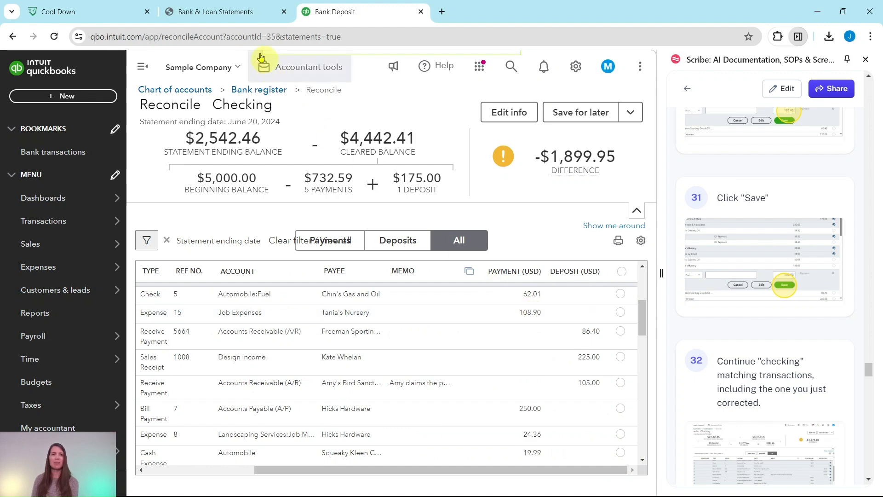
pyautogui.click(239, 13)
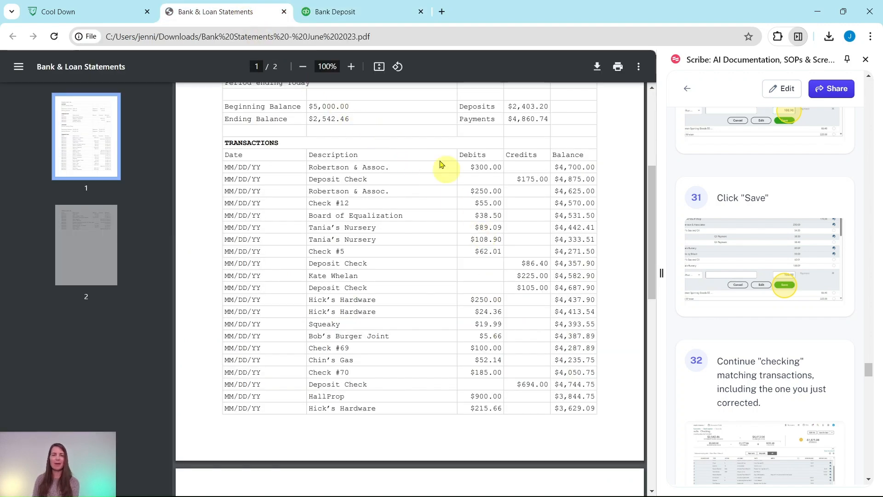
pyautogui.click(373, 13)
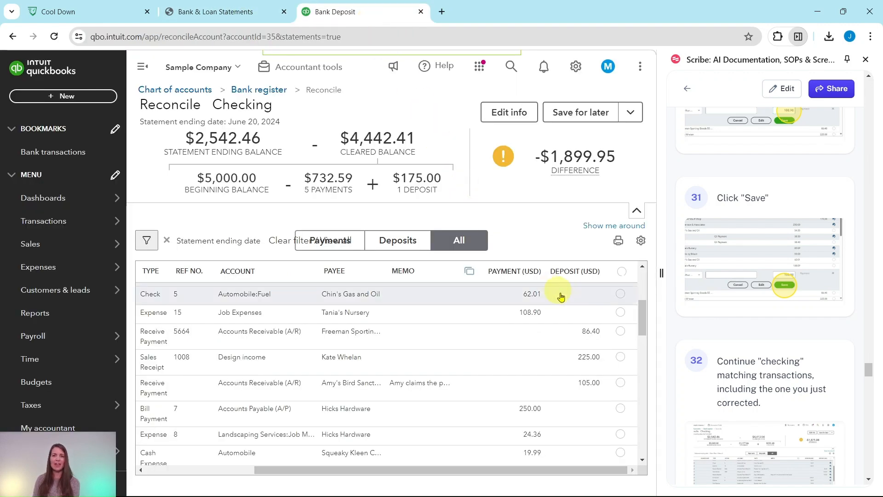
pyautogui.click(622, 313)
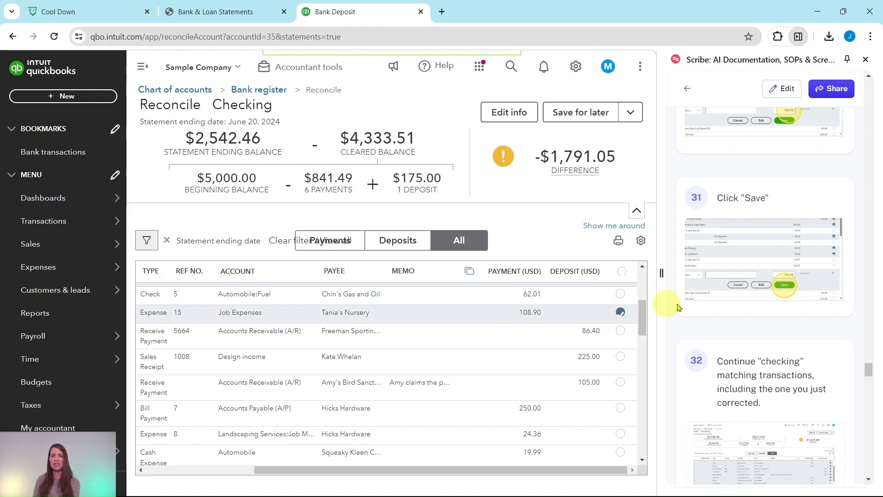
pyautogui.scroll(-5, 760, 313)
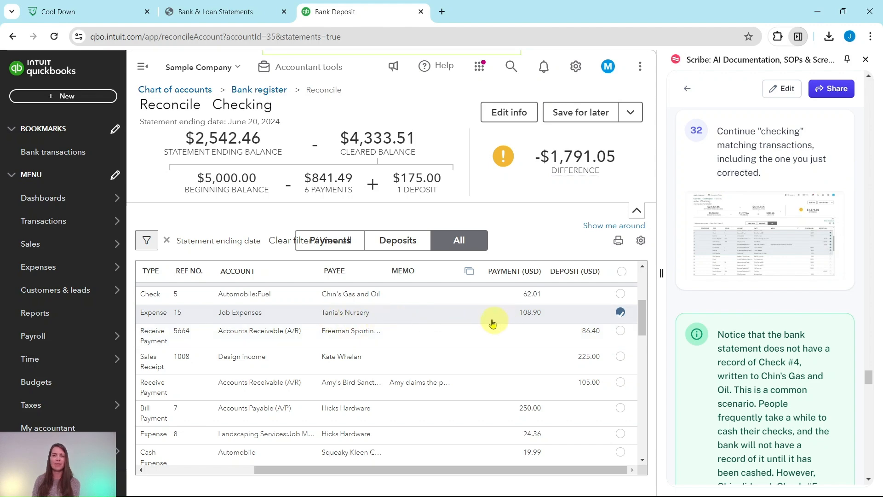
# Compare with the statement and mark check 5 for 62.01 and the 86.40 received payment 5664 as reconciled.
pyautogui.click(244, 12)
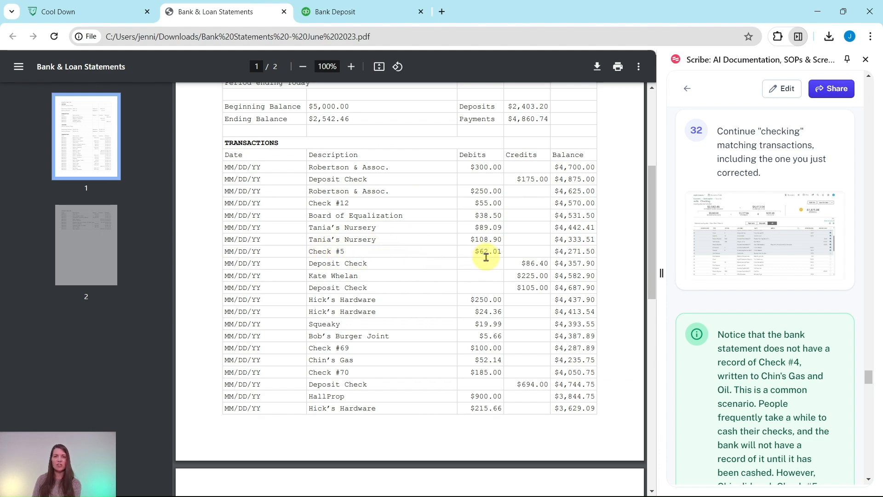
pyautogui.click(381, 14)
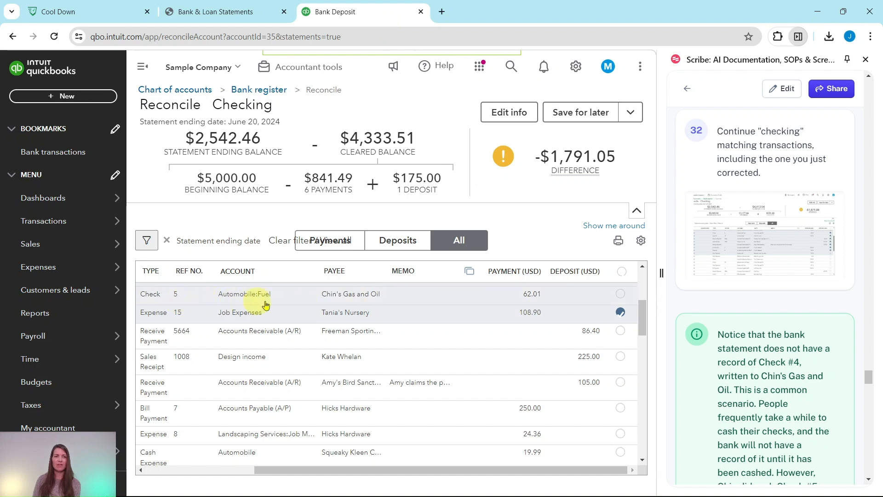
pyautogui.click(621, 295)
pyautogui.click(224, 10)
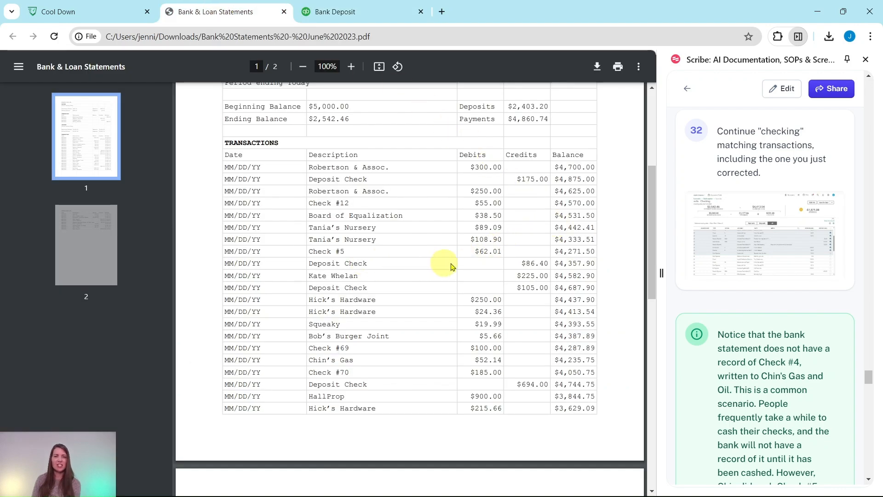
pyautogui.click(371, 11)
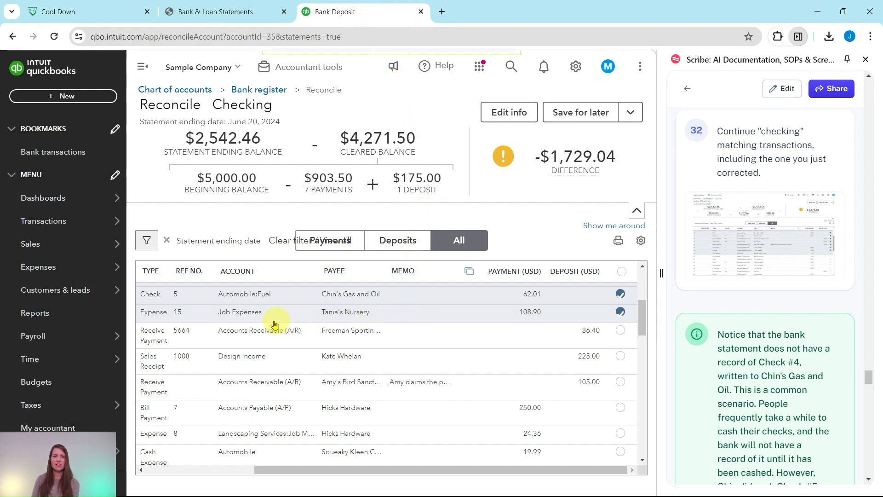
pyautogui.click(621, 332)
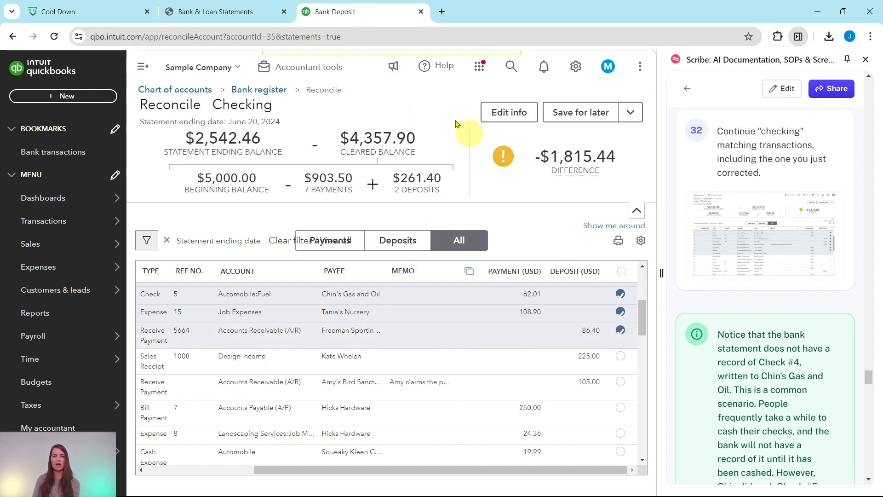
# Check the next statement credits and mark the 225.00 sales receipt 1008 and the 105.00 Amy's Bird Sanctuary payment as reconciled.
pyautogui.click(217, 12)
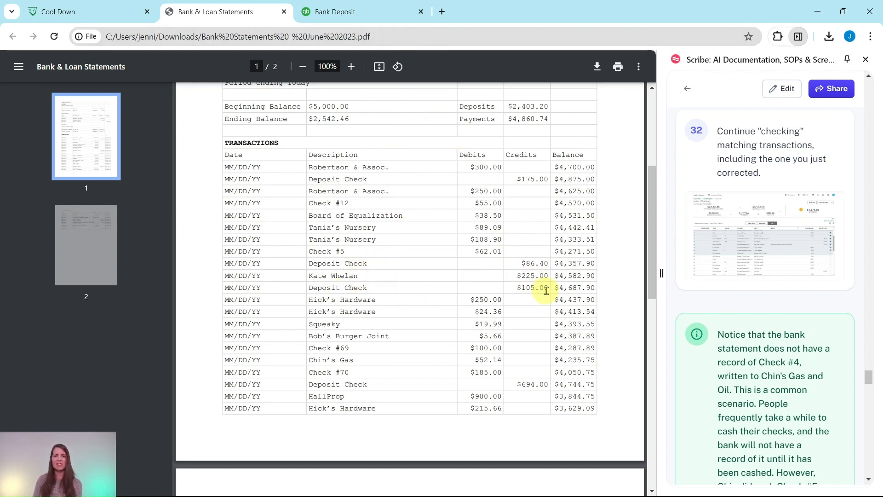
pyautogui.click(345, 11)
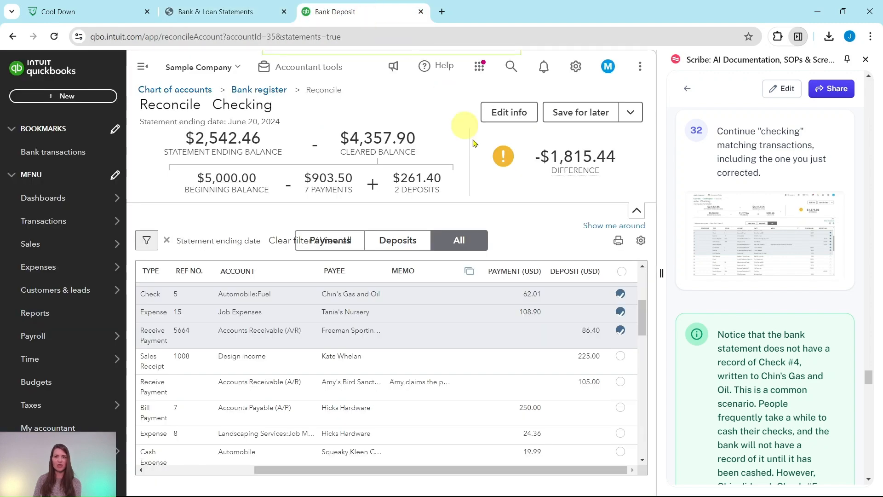
pyautogui.click(622, 357)
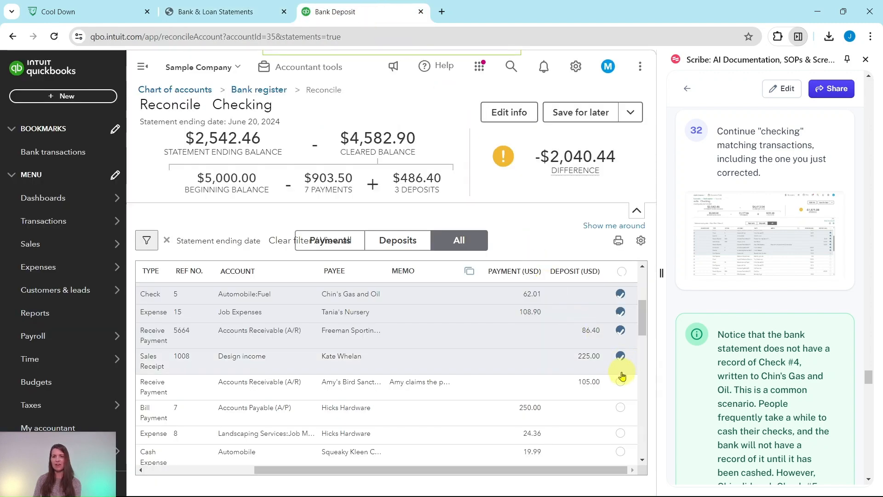
pyautogui.click(621, 382)
# Check the two Hick's Hardware debits on the statement and mark the 250.00 bill payment and 24.36 expense as reconciled.
pyautogui.scroll(-5, 743, 322)
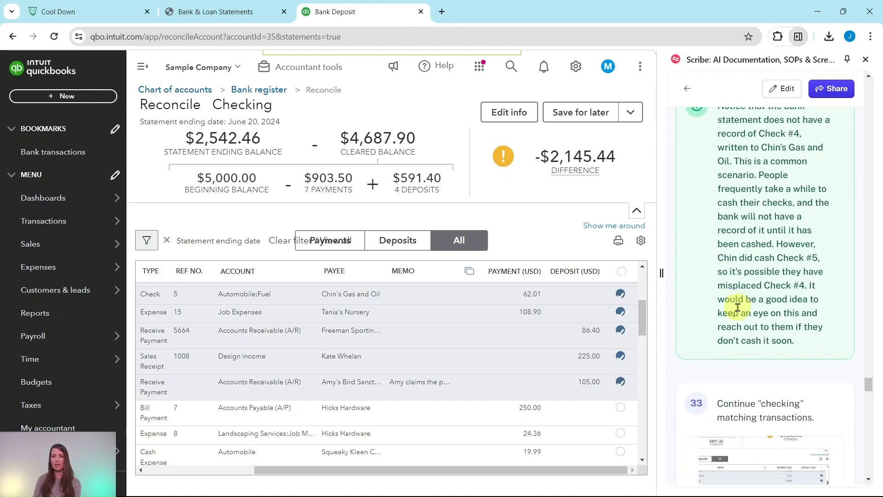
pyautogui.scroll(2, 742, 302)
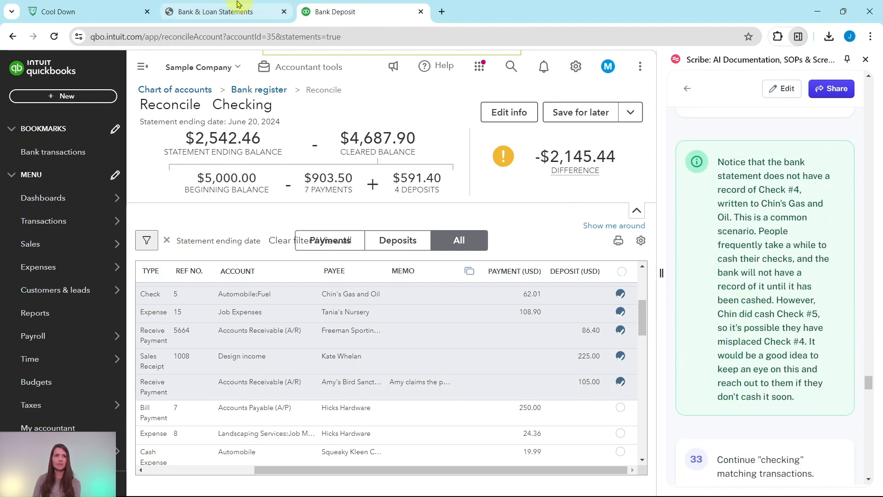
pyautogui.click(258, 10)
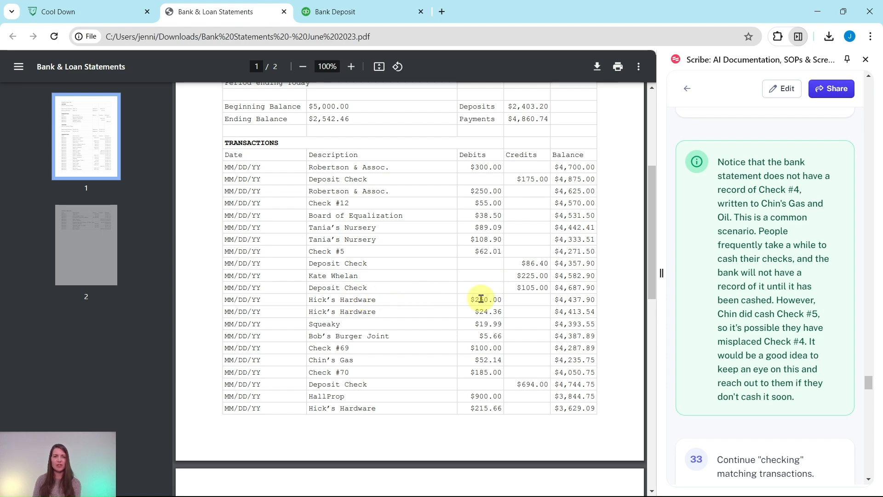
pyautogui.click(328, 11)
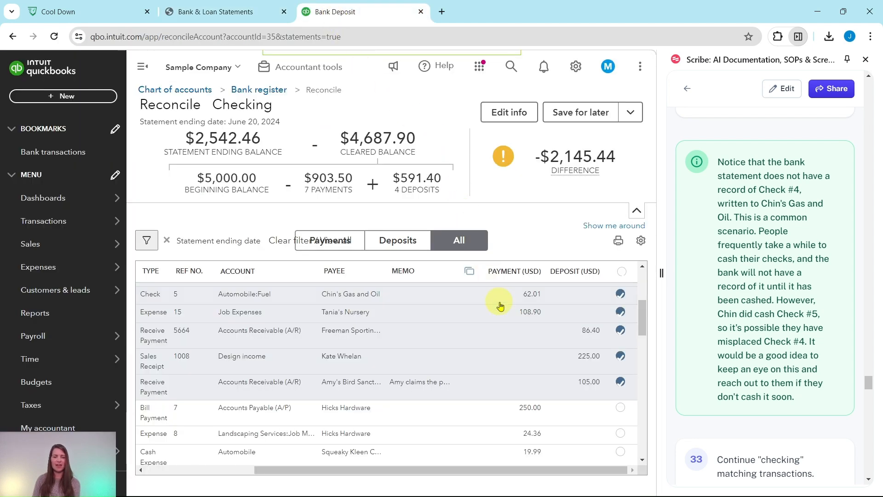
pyautogui.scroll(-3, 499, 303)
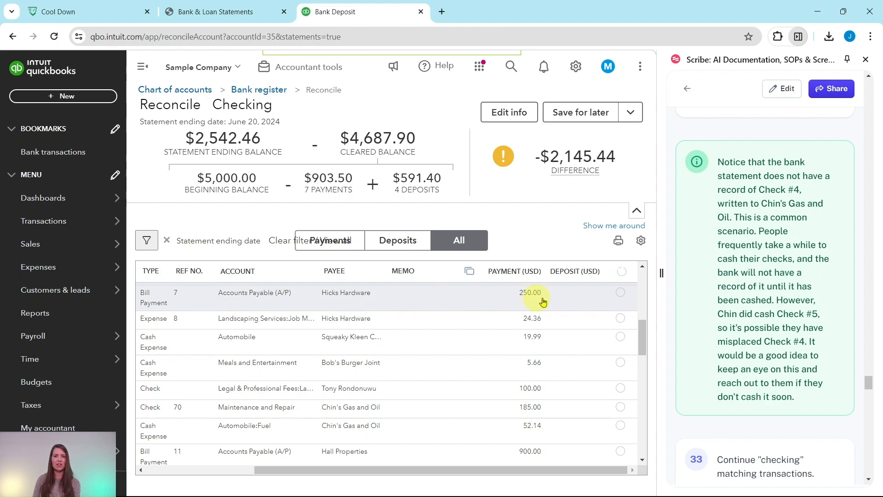
pyautogui.click(620, 295)
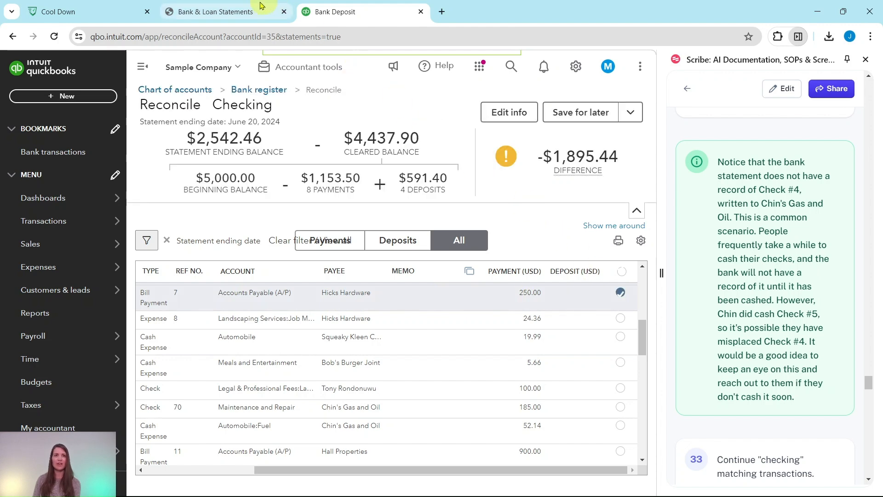
pyautogui.click(248, 12)
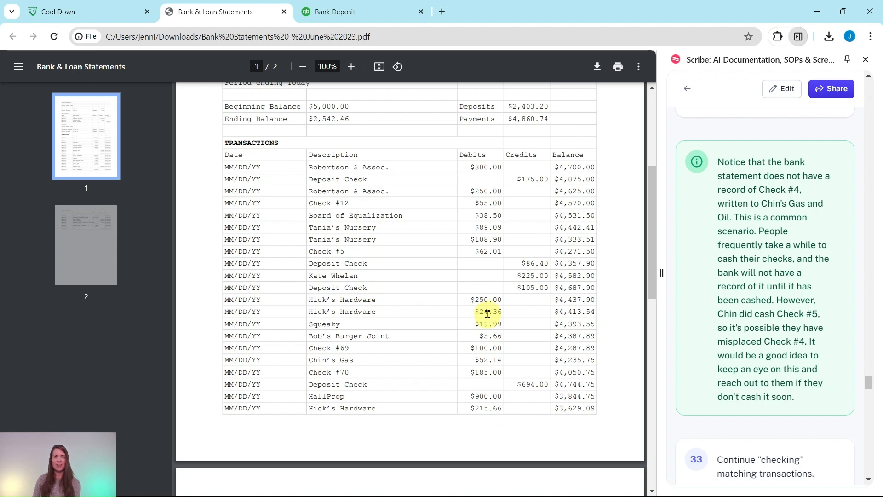
pyautogui.click(327, 11)
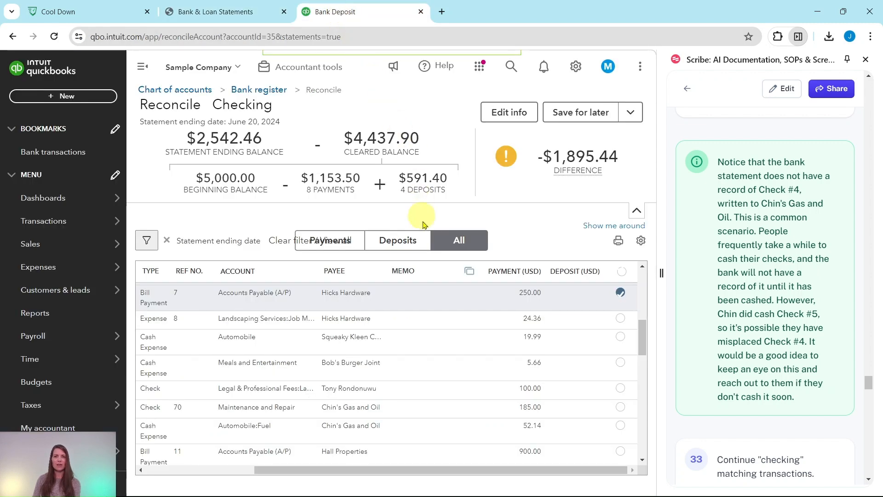
pyautogui.click(620, 322)
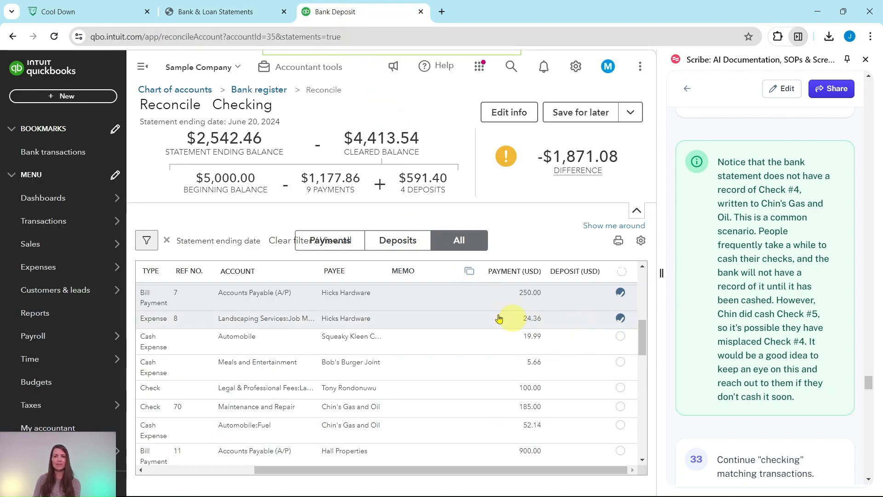
# Mark the 19.99 Squeaky Kleen cash expense as reconciled against the statement, and compare its date with the similar 19.99 check in the list.
pyautogui.click(193, 12)
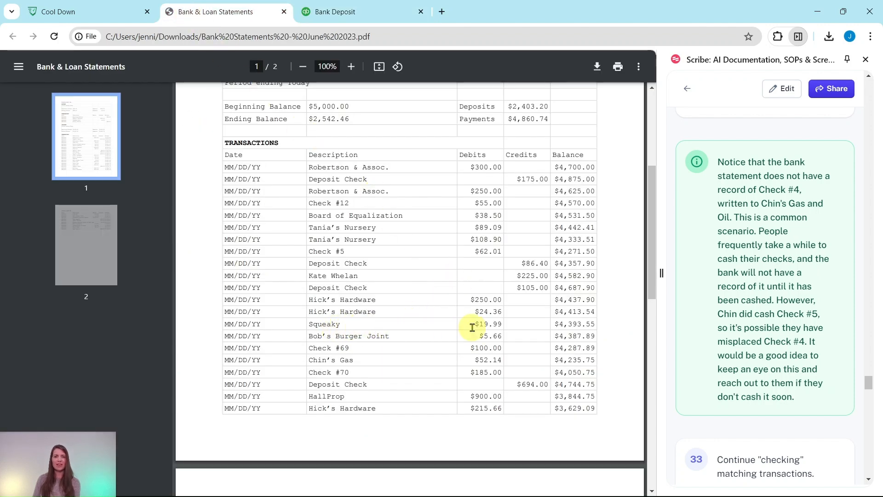
pyautogui.click(358, 13)
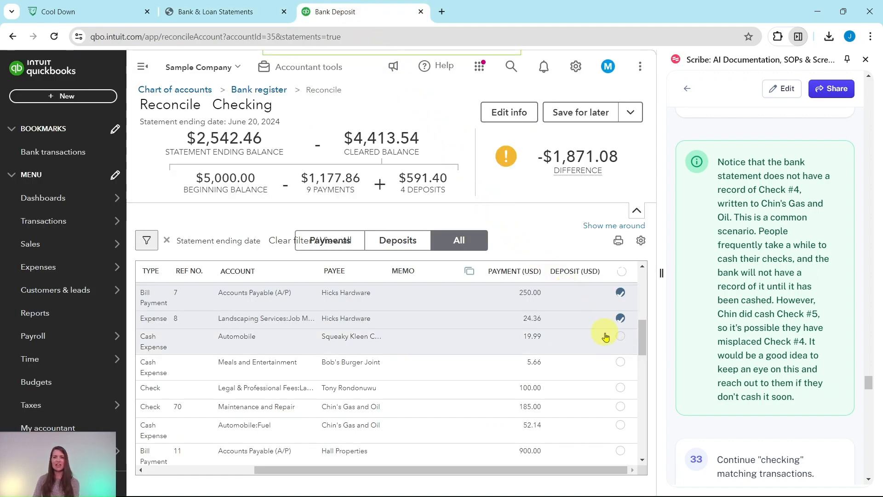
pyautogui.click(620, 342)
pyautogui.scroll(-5, 582, 350)
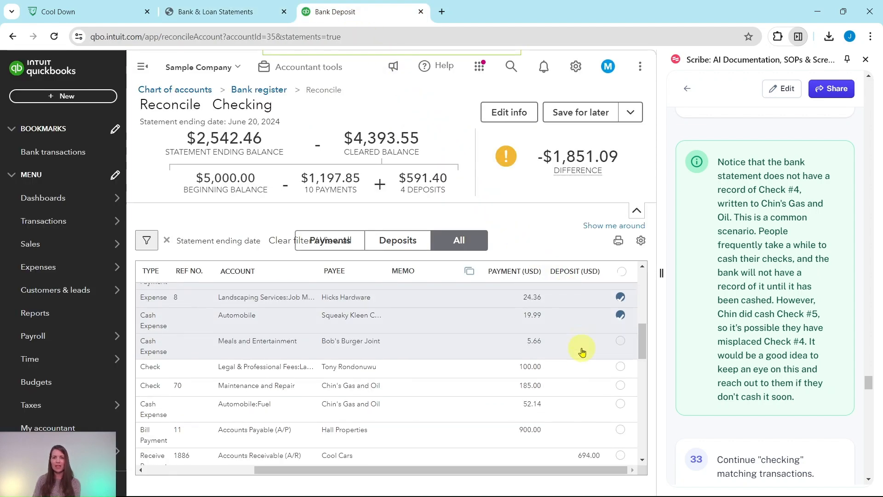
pyautogui.scroll(-4, 582, 350)
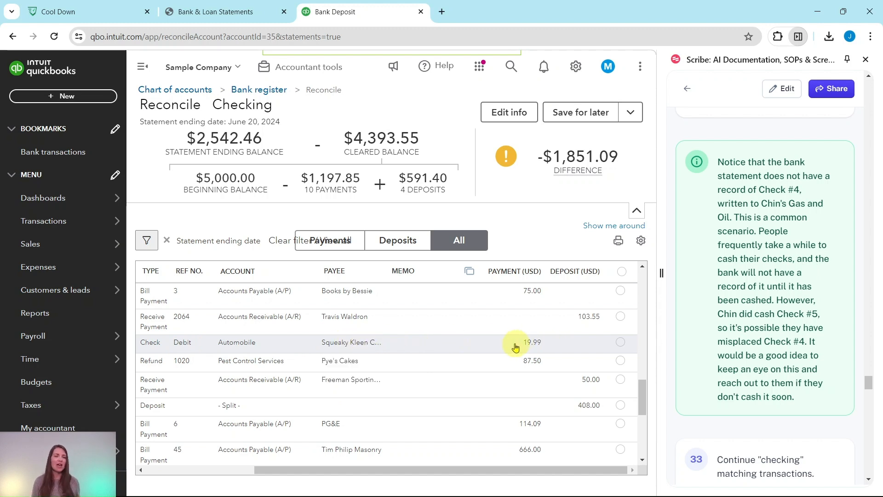
pyautogui.scroll(5, 538, 337)
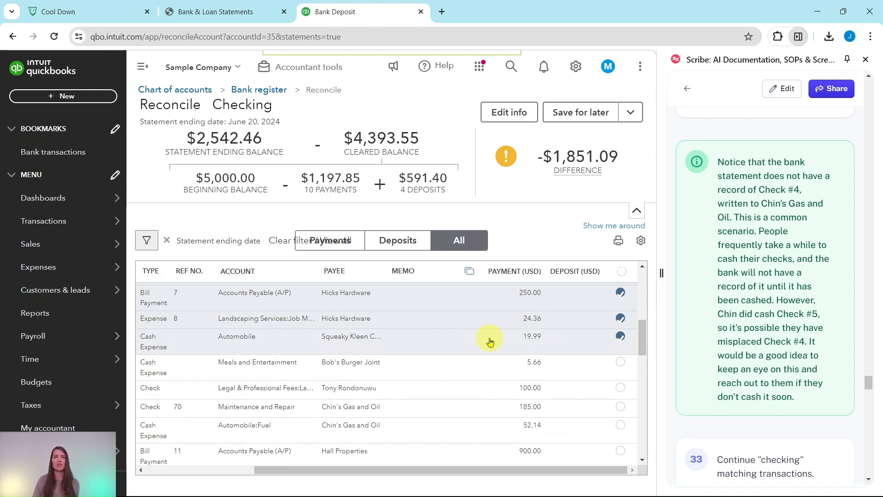
pyautogui.moveTo(407, 469); pyautogui.dragTo(298, 471)
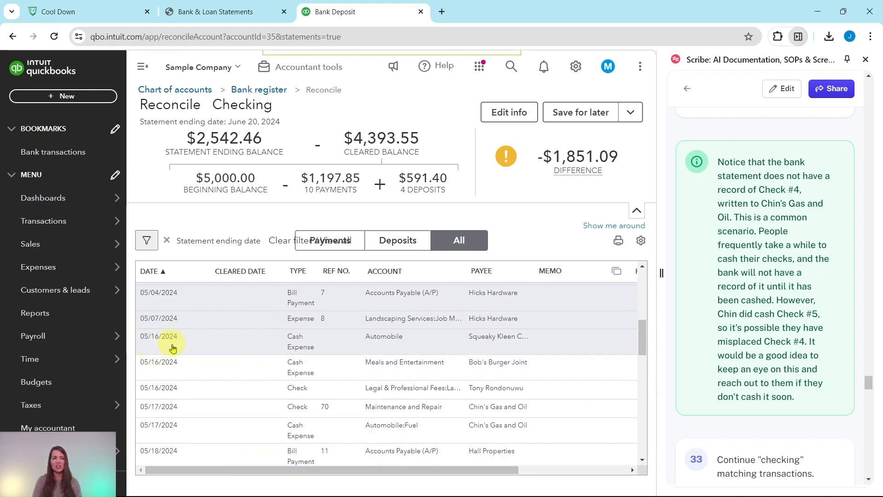
pyautogui.moveTo(296, 471); pyautogui.dragTo(424, 477)
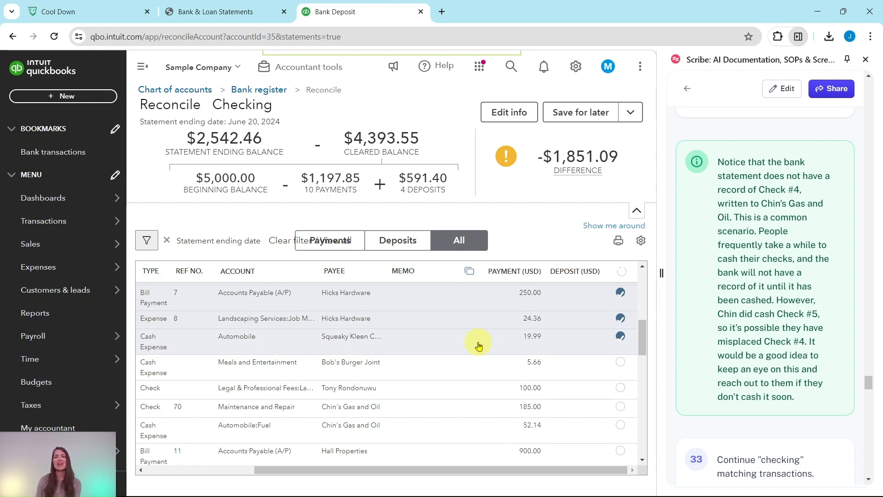
# Check the statement's Bob's Burger Joint debit and mark the matching 5.66 cash expense as reconciled.
pyautogui.click(208, 12)
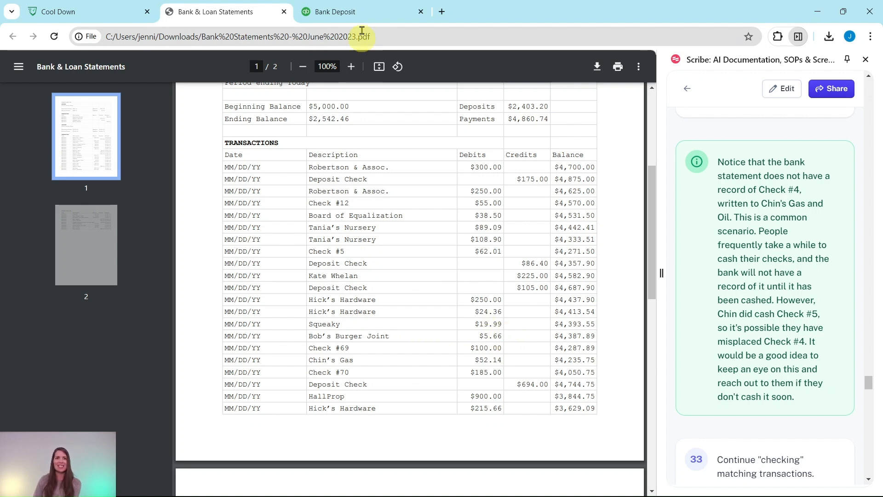
pyautogui.click(362, 17)
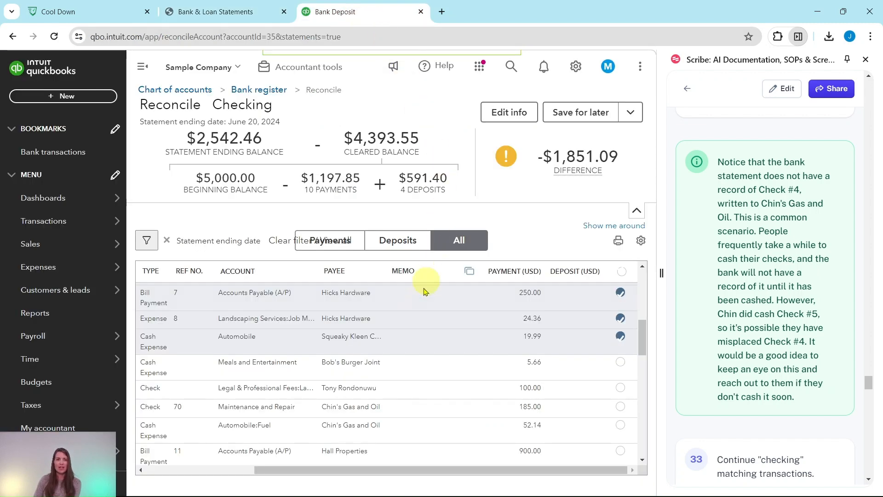
pyautogui.click(621, 365)
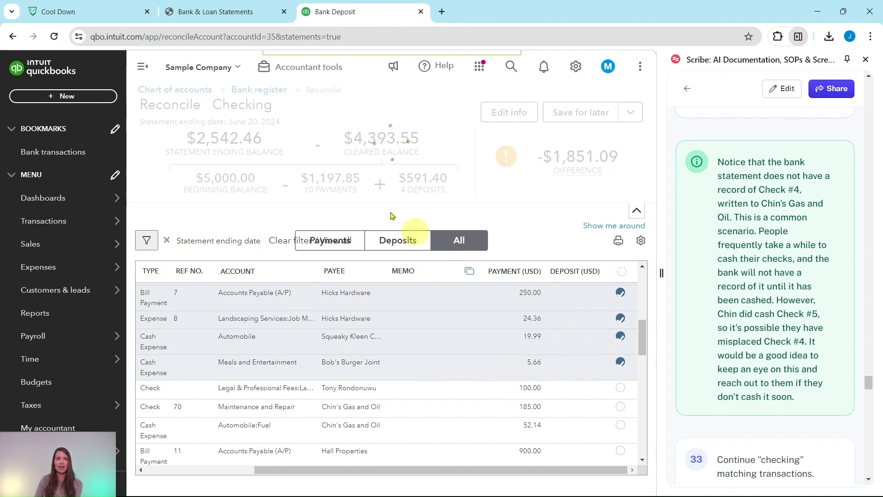
# Compare the statement's Check #69 debit with the 100.00 Legal & Professional Fees check and read the guide's instructions for adding a check number.
pyautogui.click(237, 14)
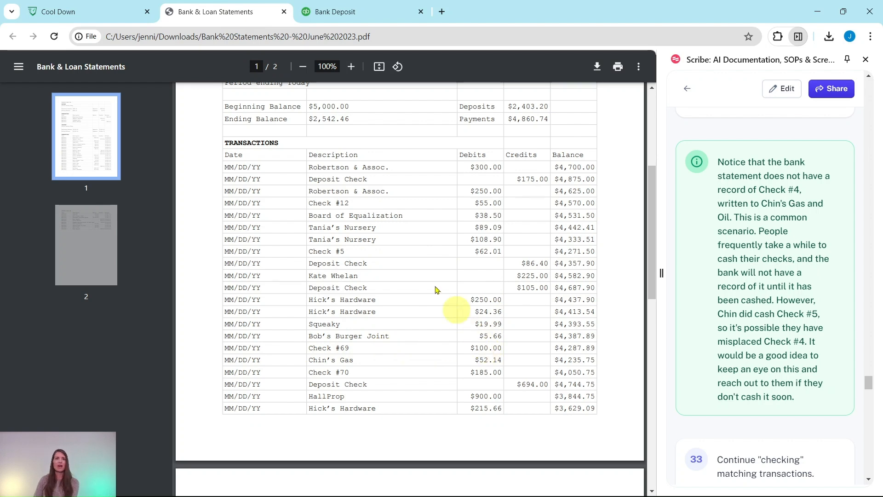
pyautogui.click(342, 16)
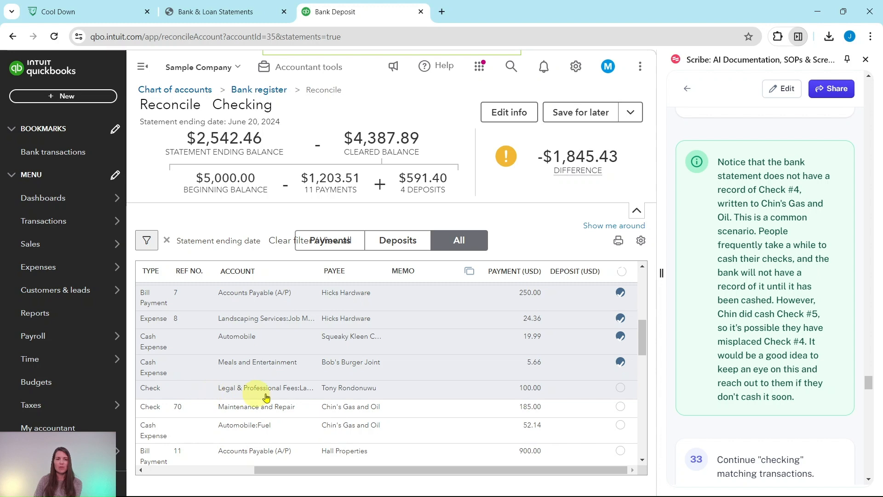
pyautogui.scroll(-1, 760, 334)
pyautogui.scroll(1, 760, 334)
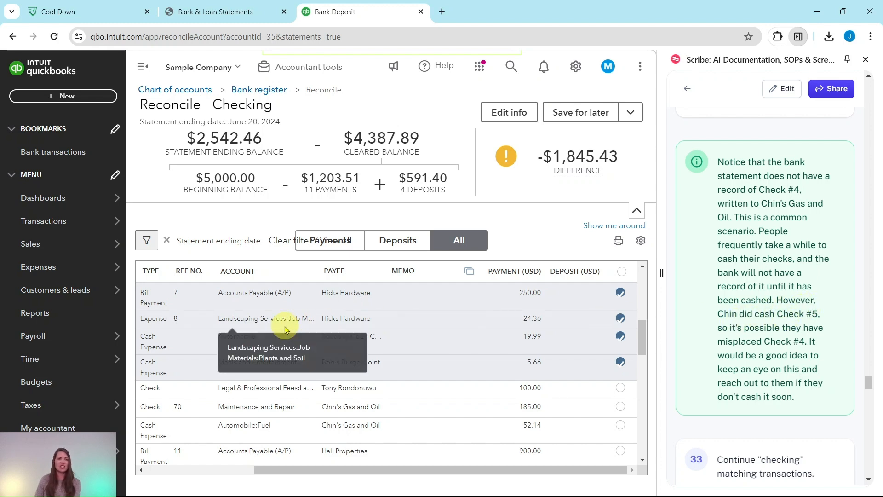
pyautogui.scroll(5, 212, 332)
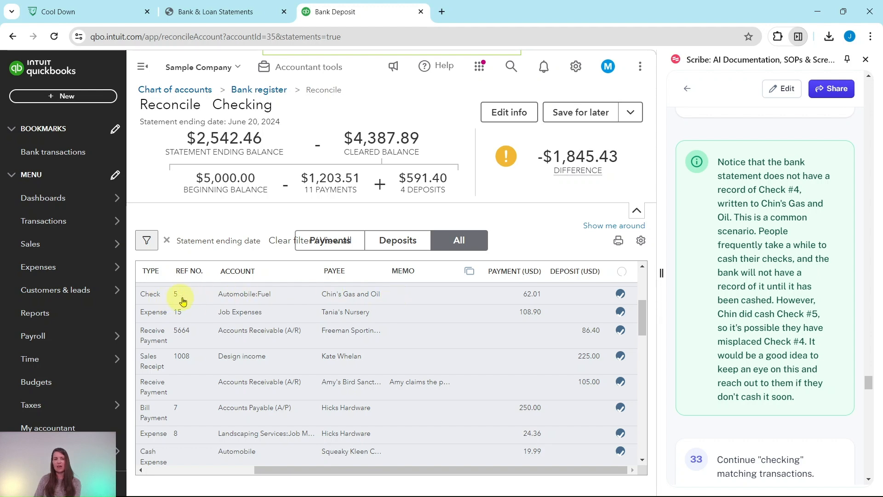
pyautogui.scroll(-7, 736, 289)
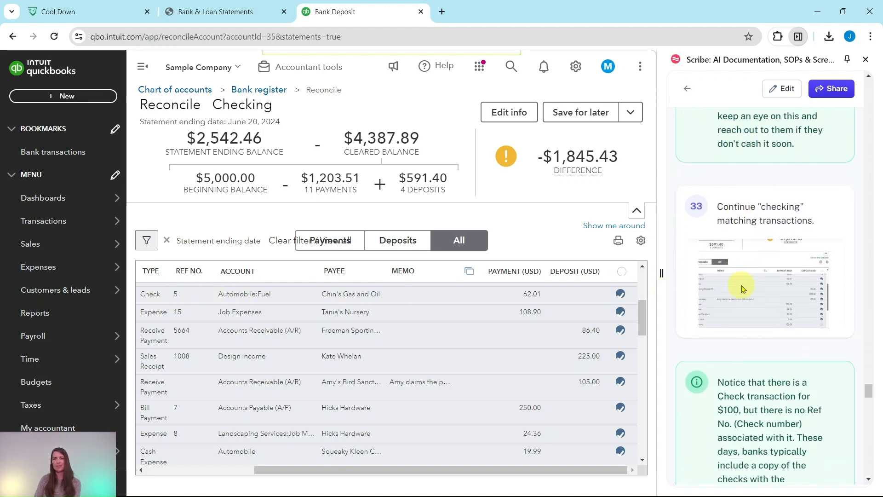
pyautogui.scroll(-3, 742, 288)
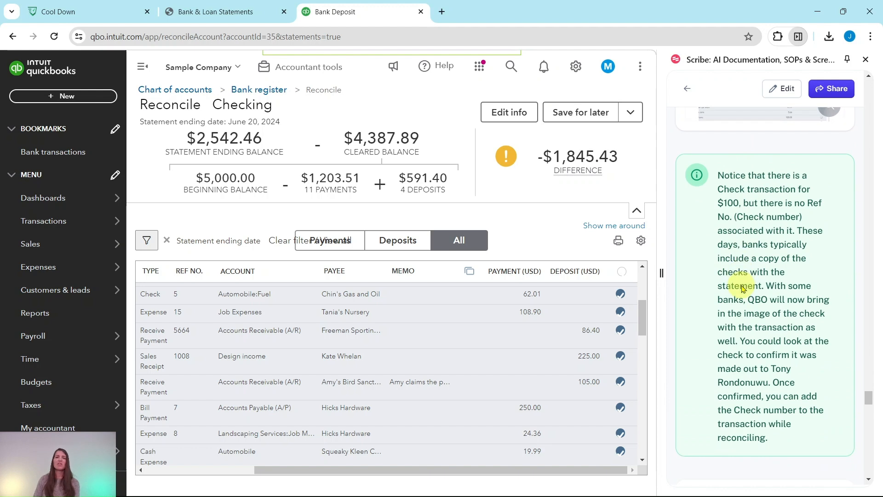
pyautogui.scroll(-5, 481, 318)
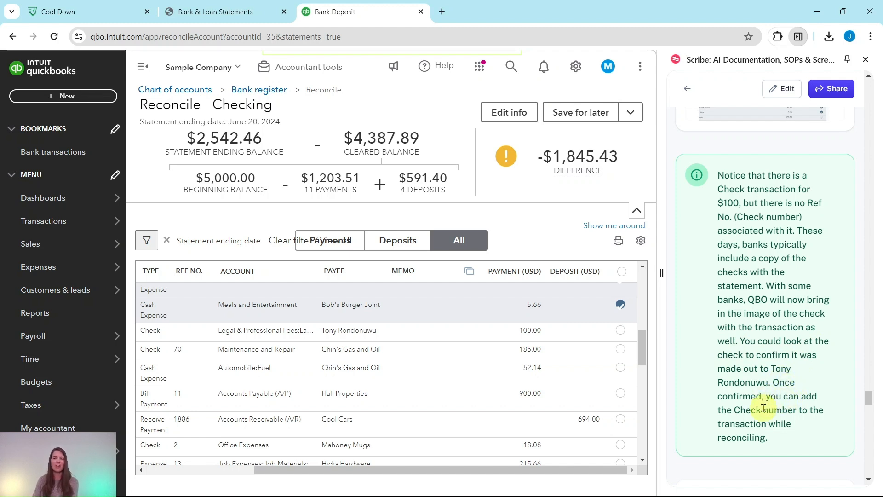
pyautogui.scroll(-7, 795, 408)
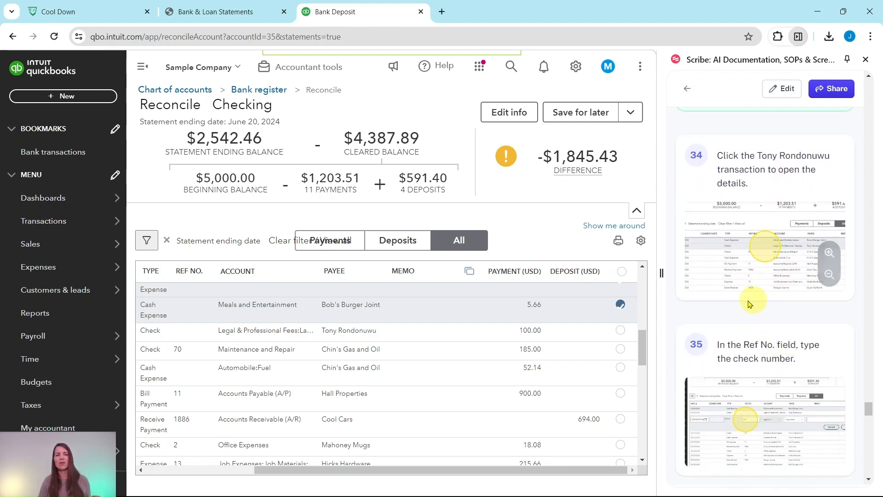
# Set the reference number of the 100.00 Legal & Professional Fees check to 69, per the bank statement, and save it.
pyautogui.click(221, 13)
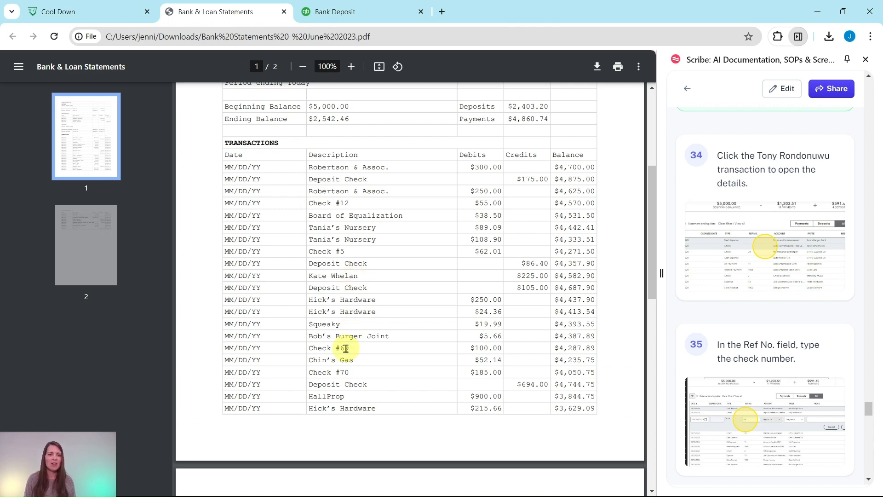
pyautogui.click(347, 13)
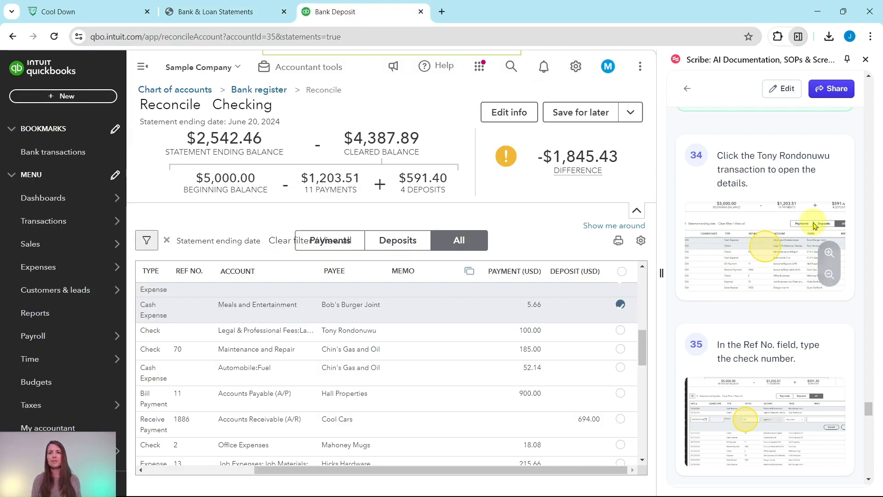
pyautogui.click(201, 335)
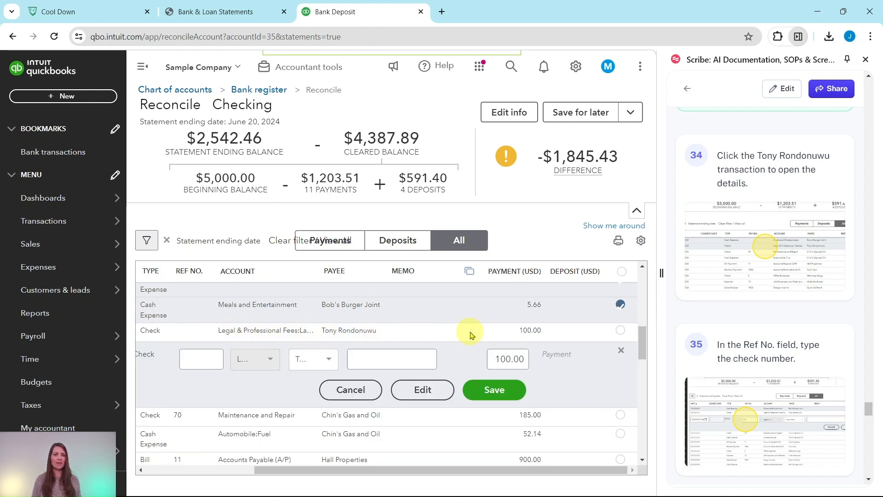
pyautogui.click(199, 354)
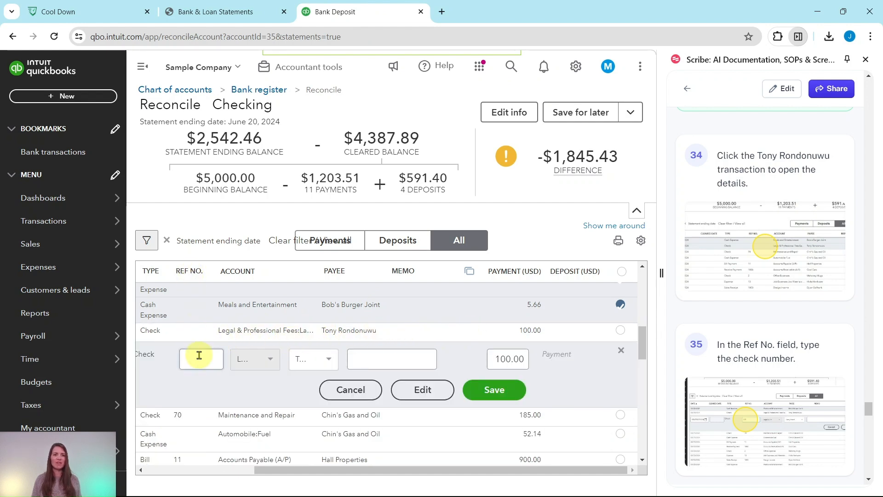
pyautogui.click(198, 362)
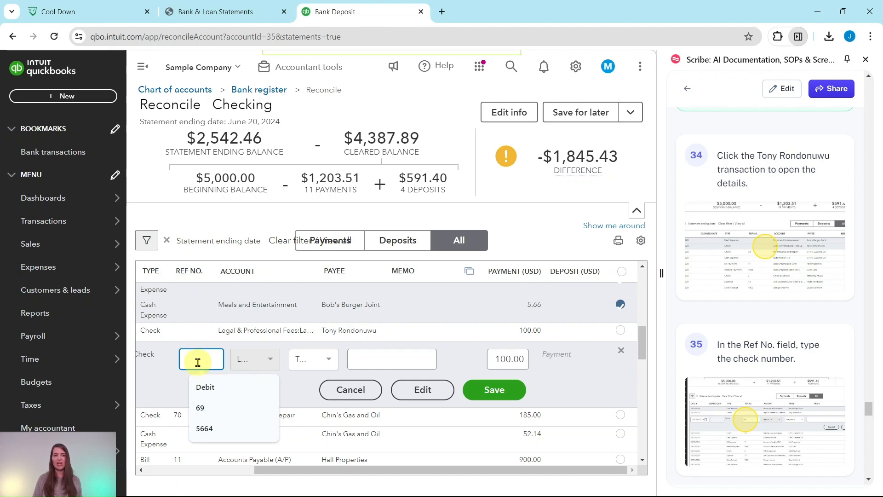
pyautogui.click(203, 12)
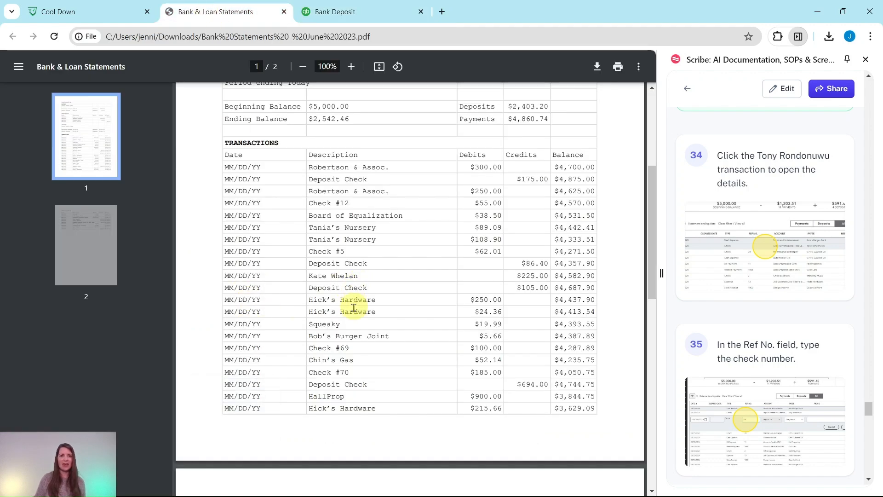
pyautogui.click(341, 11)
pyautogui.write('69')
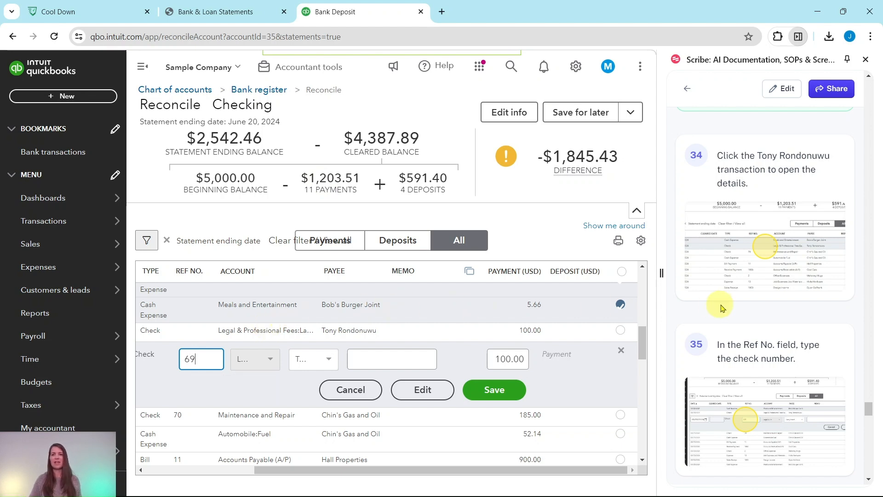
pyautogui.scroll(-8, 719, 307)
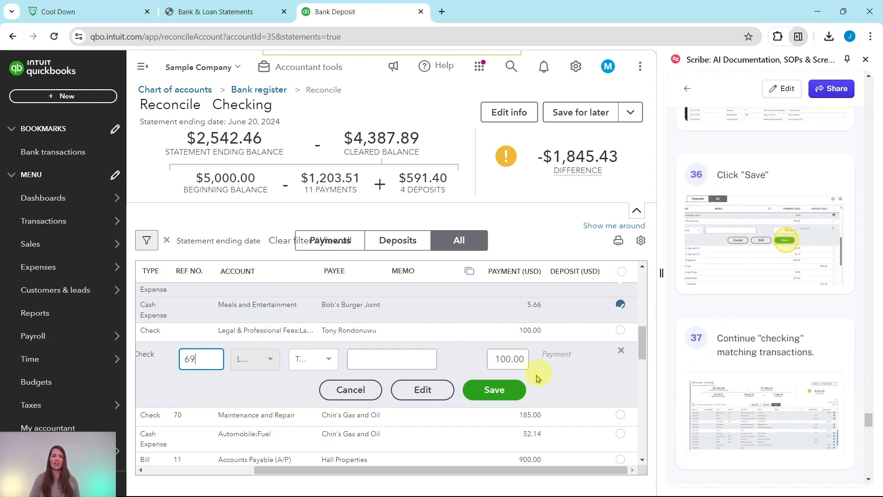
pyautogui.click(499, 396)
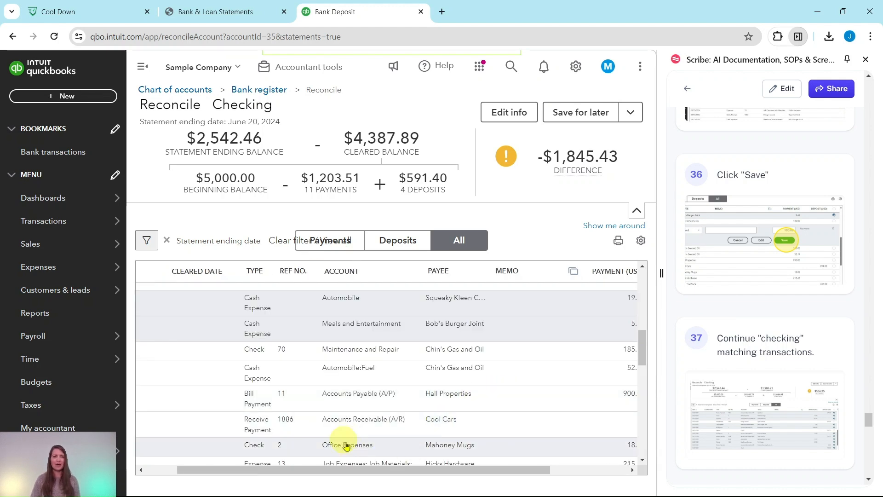
# Find the 100.00 Legal & Professional Fees check, number 69, in the transaction list and mark it as reconciled.
pyautogui.moveTo(381, 470); pyautogui.dragTo(490, 473)
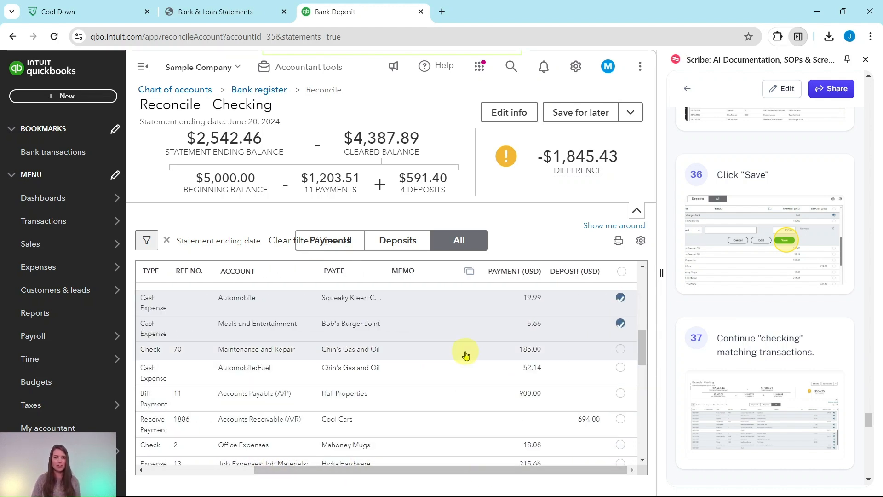
pyautogui.scroll(5, 463, 366)
pyautogui.scroll(-8, 461, 368)
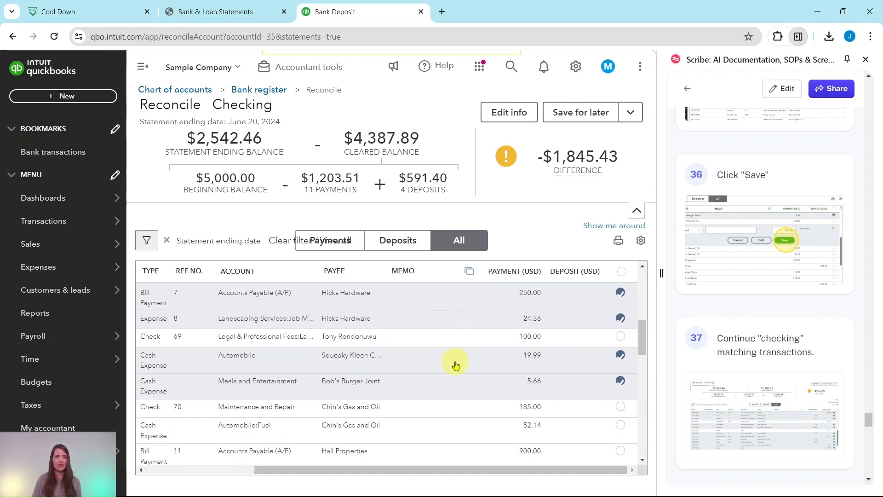
pyautogui.scroll(5, 451, 364)
pyautogui.scroll(-3, 451, 365)
pyautogui.scroll(3, 451, 364)
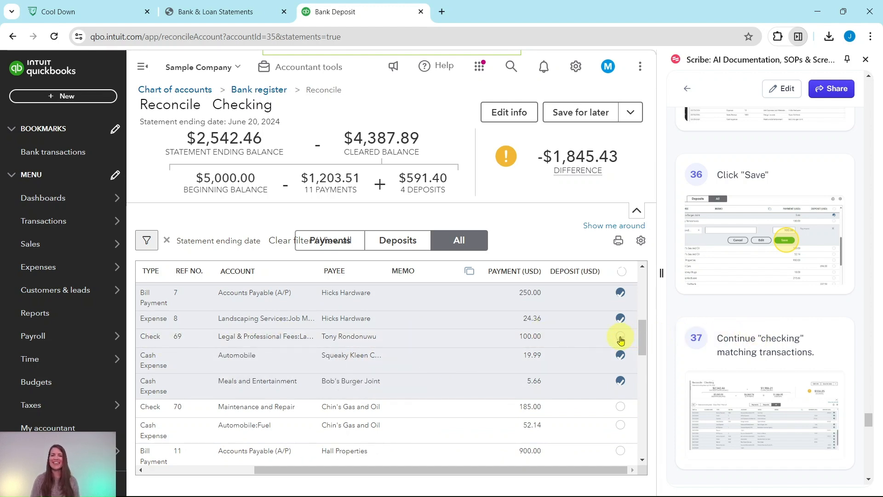
pyautogui.click(621, 338)
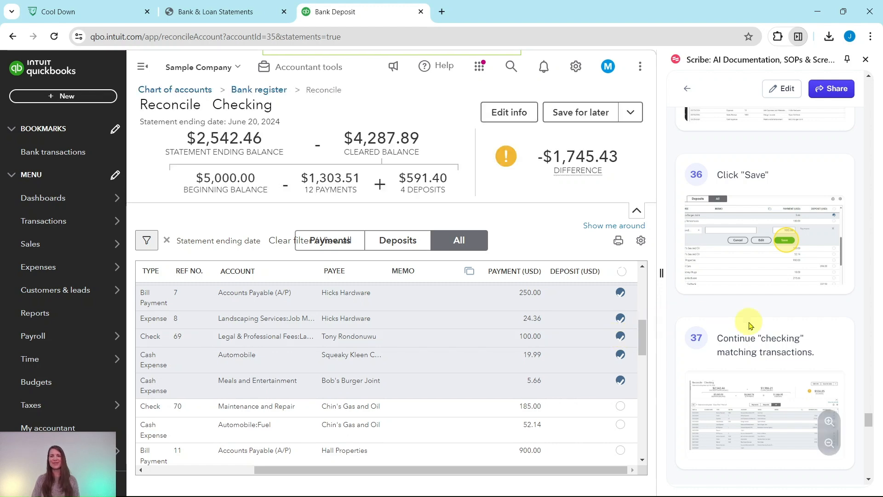
# Check the statement's Chin's Gas and Check #70 debits and mark the matching 52.14 cash expense and 185.00 check as reconciled.
pyautogui.scroll(-5, 753, 322)
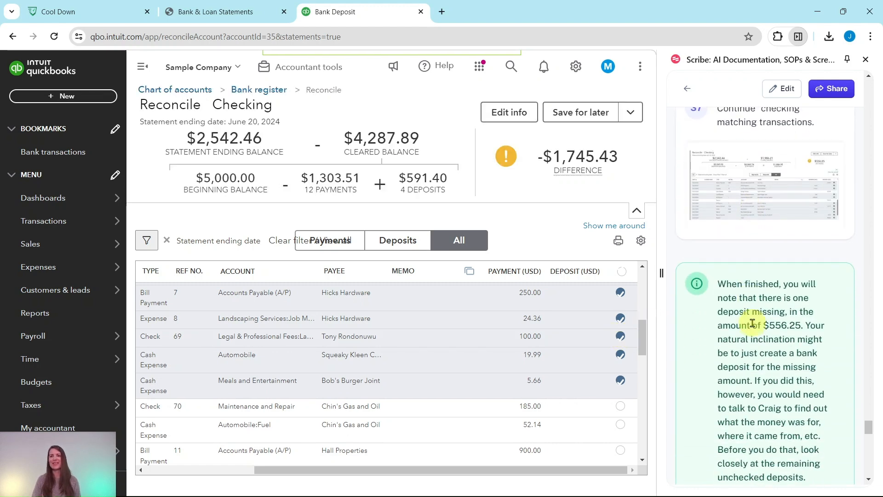
pyautogui.scroll(1, 762, 321)
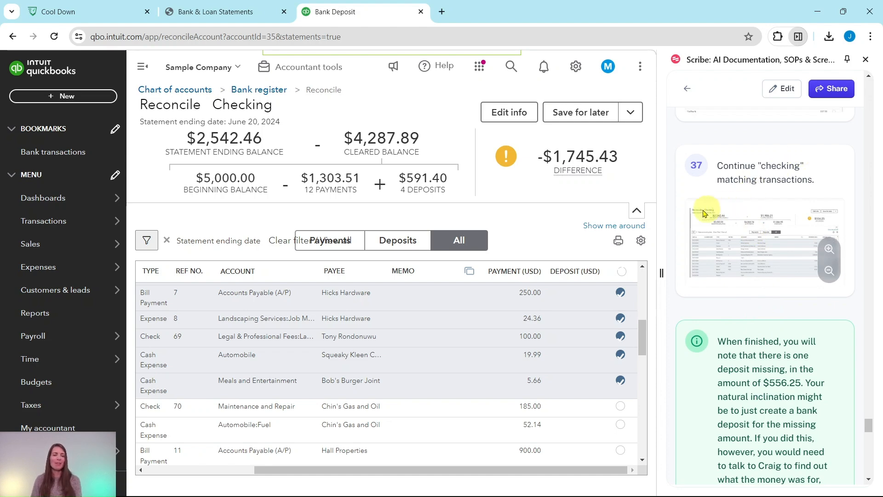
pyautogui.click(217, 15)
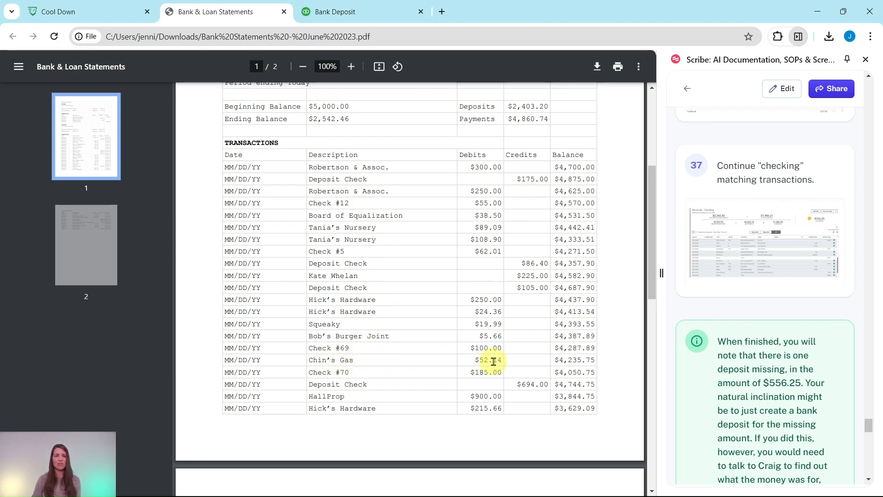
pyautogui.click(380, 14)
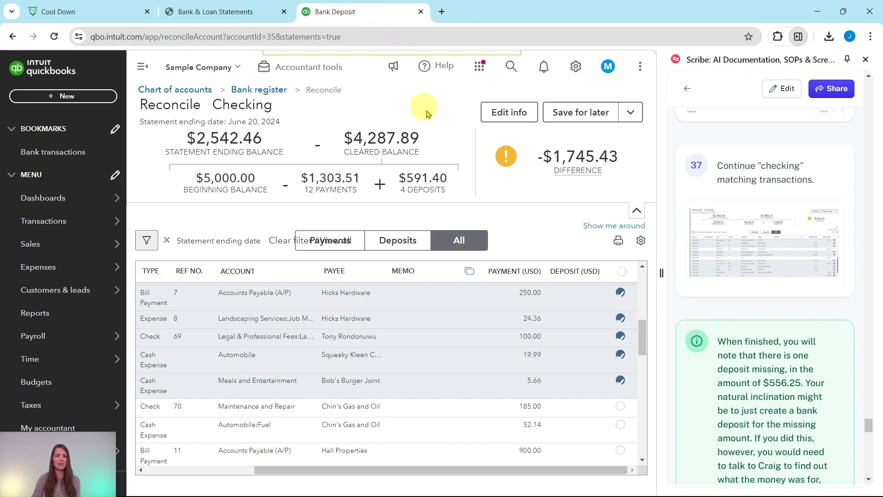
pyautogui.scroll(-1, 532, 350)
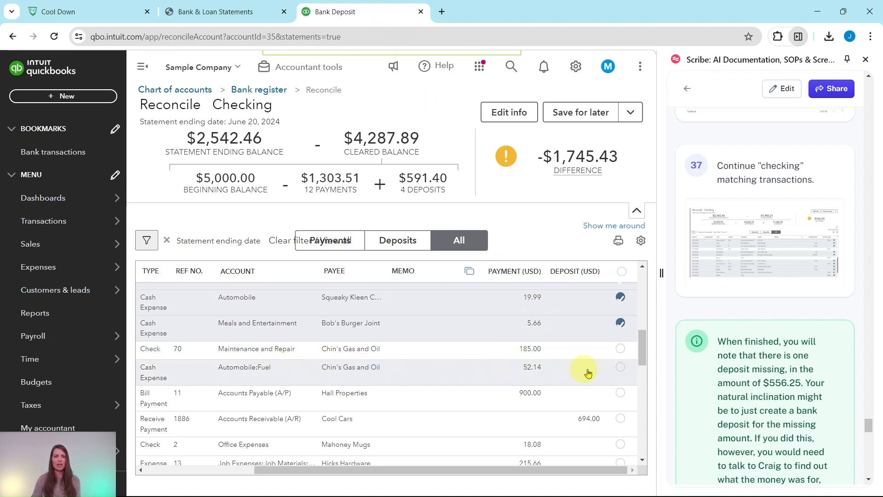
pyautogui.click(621, 368)
pyautogui.click(241, 11)
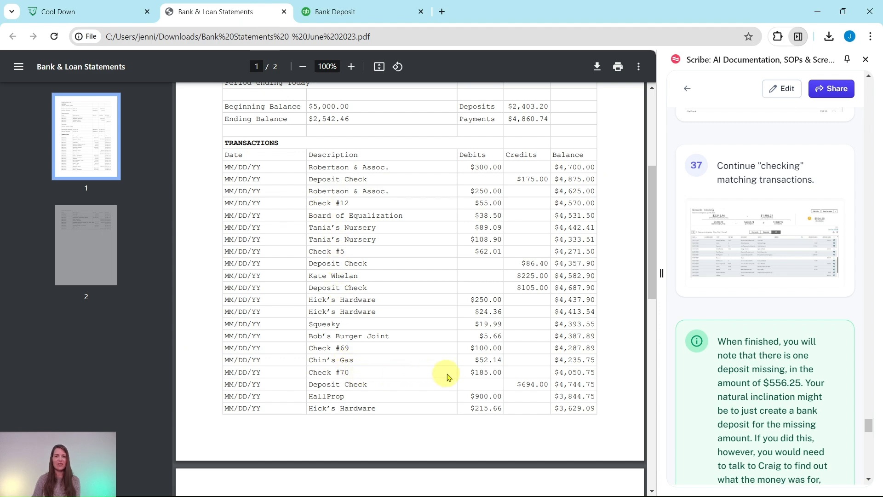
pyautogui.click(362, 16)
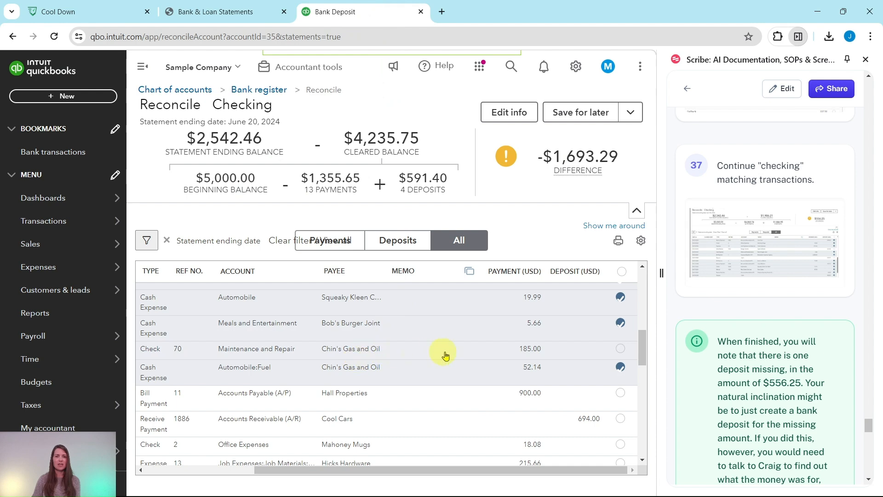
pyautogui.click(619, 350)
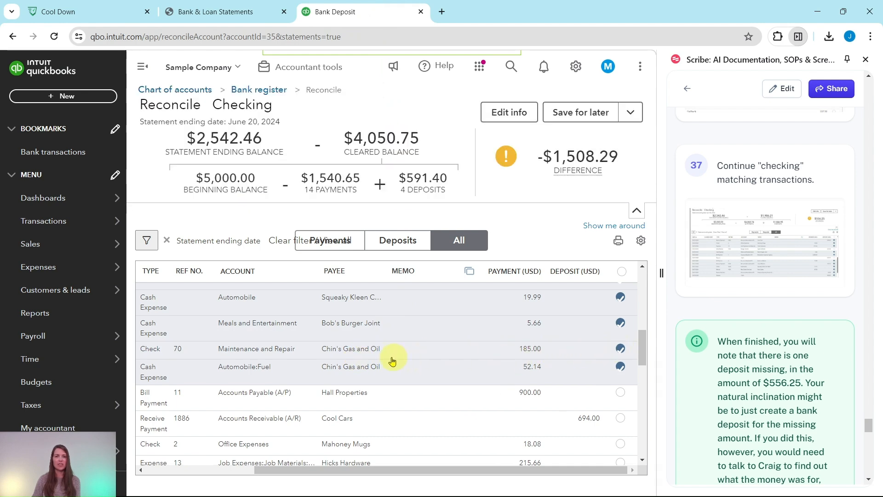
# Check the statement's Deposit Check and HallProp lines and mark the 694.00 Cool Cars payment and 900.00 Hall Properties bill payment as reconciled.
pyautogui.click(214, 13)
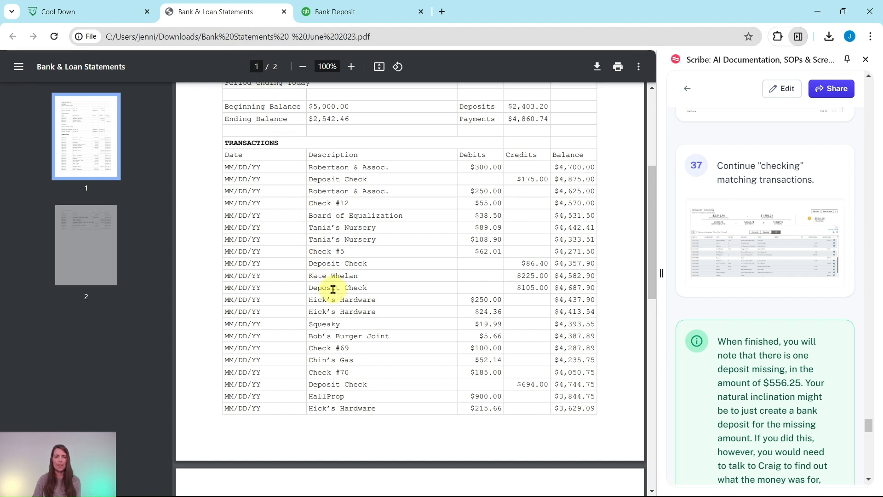
pyautogui.scroll(-3, 333, 289)
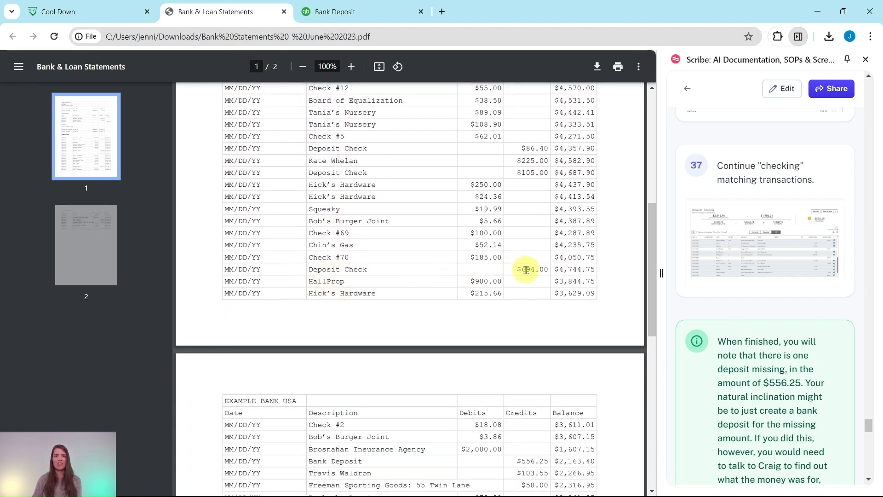
pyautogui.click(366, 17)
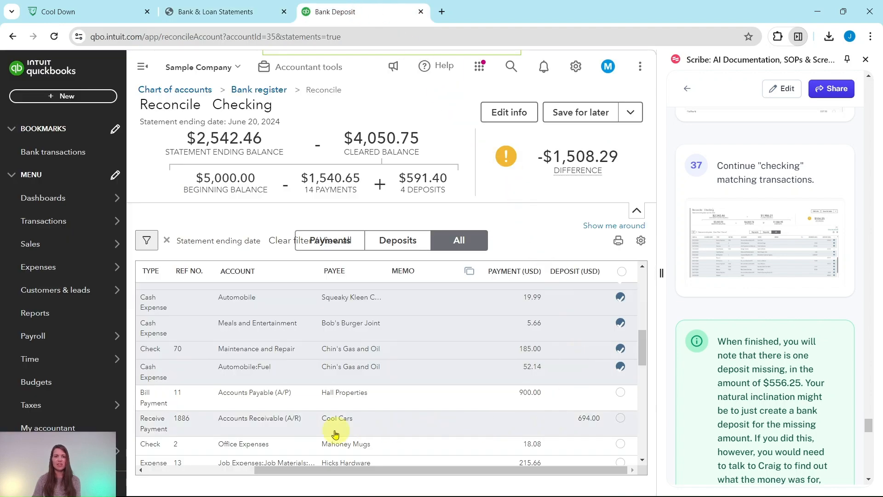
pyautogui.click(621, 421)
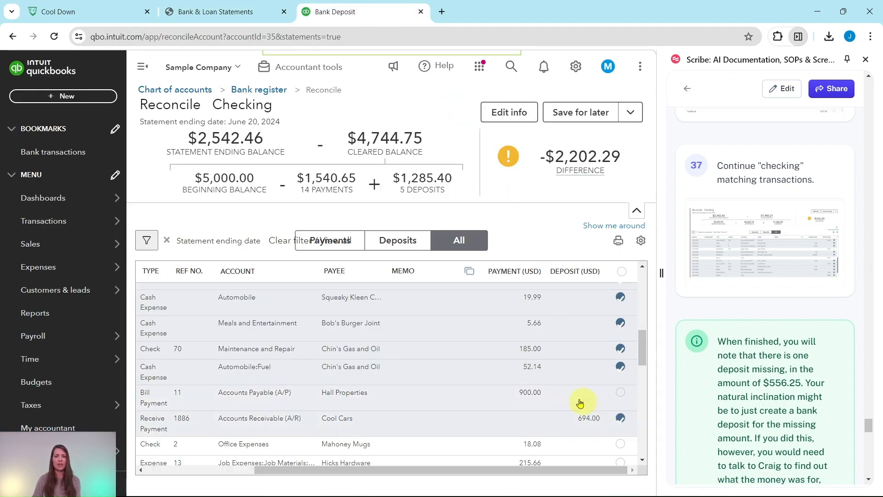
pyautogui.click(223, 12)
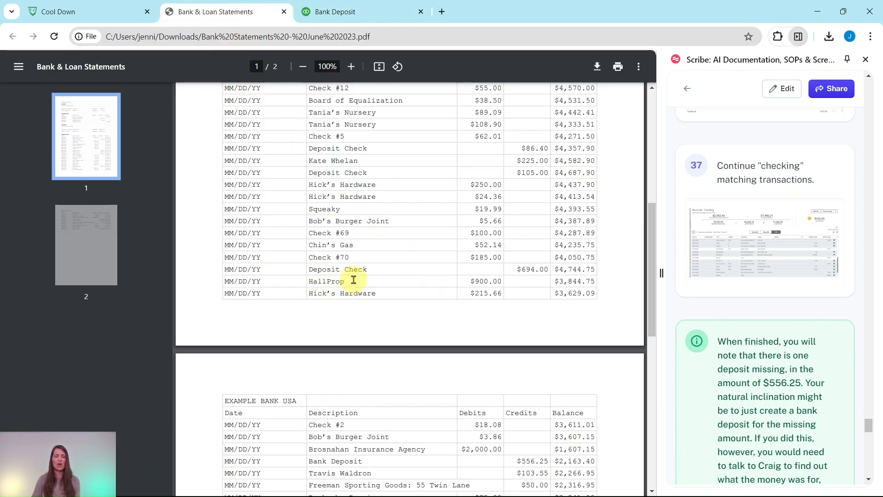
pyautogui.click(355, 14)
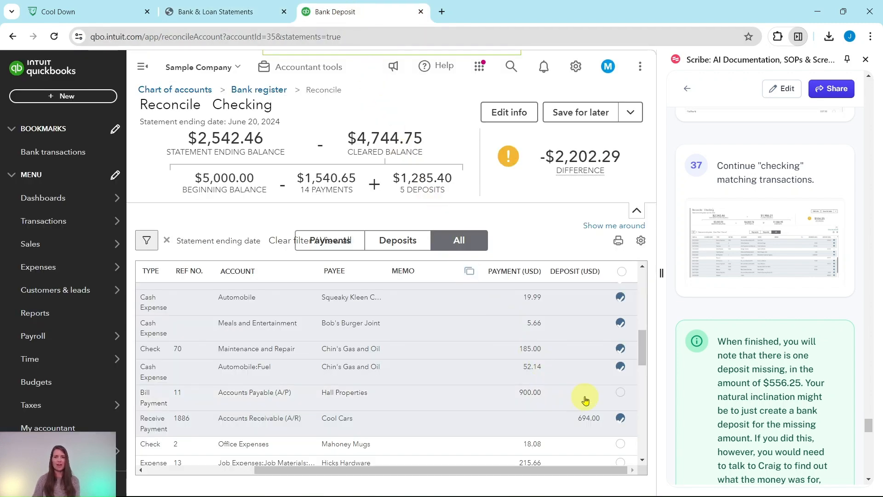
pyautogui.click(620, 393)
# Check the statement's last Hick's Hardware debit and Check #2, and mark the 215.66 expense and 18.08 Office Expenses check as reconciled.
pyautogui.scroll(-3, 572, 351)
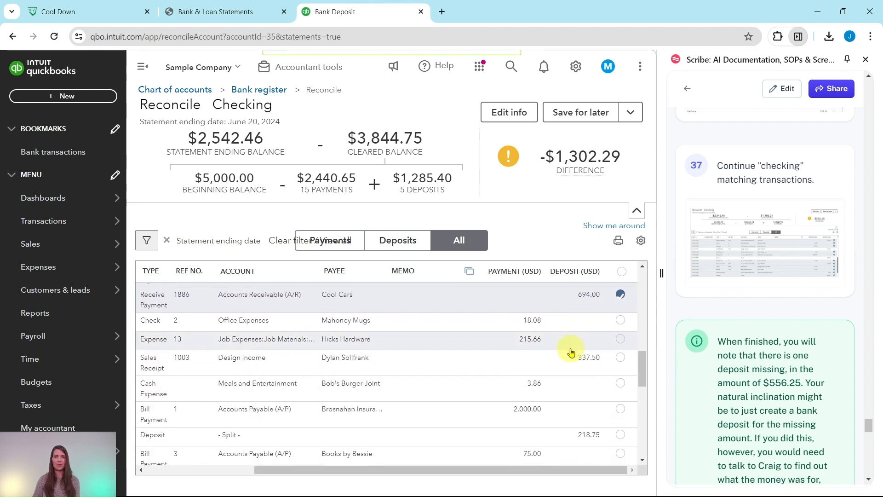
pyautogui.click(230, 12)
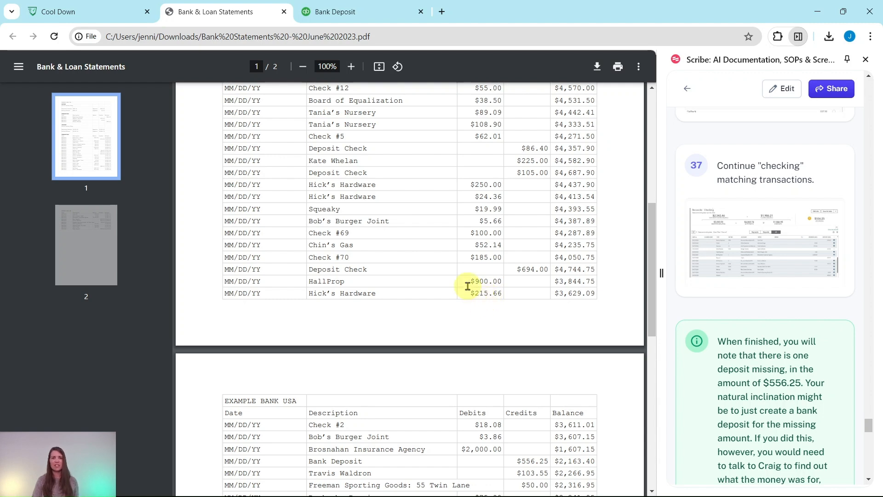
pyautogui.click(349, 14)
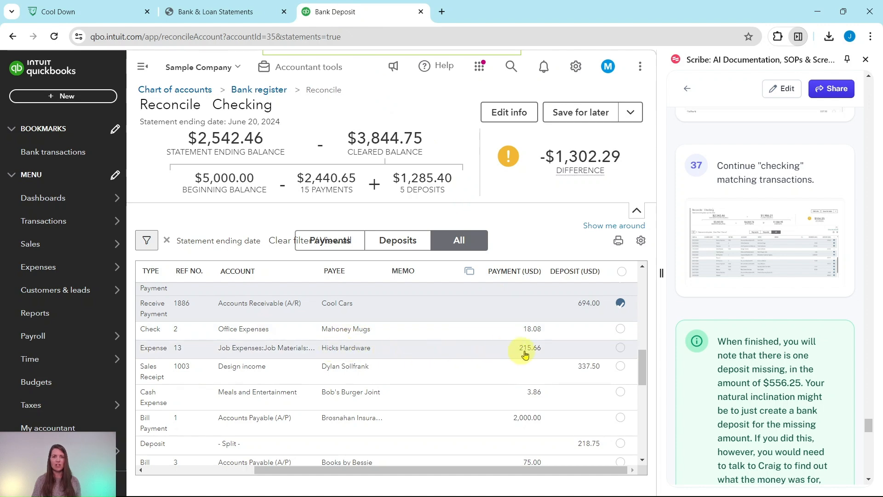
pyautogui.click(622, 350)
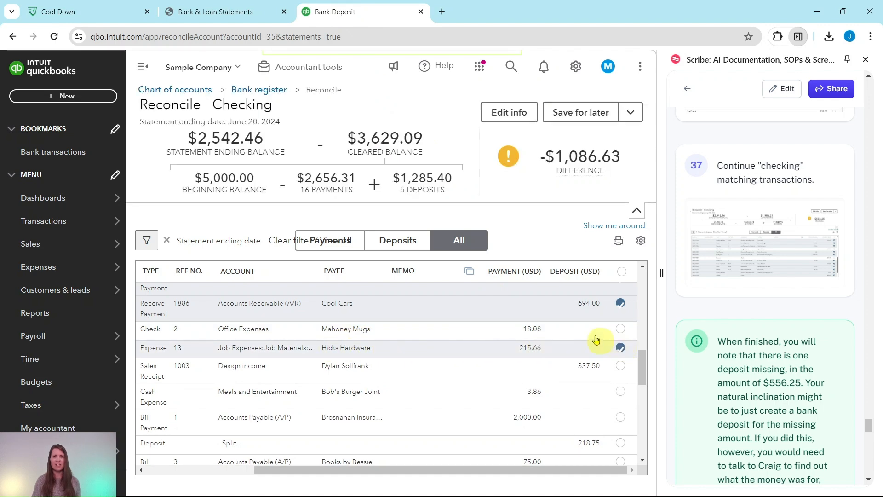
pyautogui.click(251, 12)
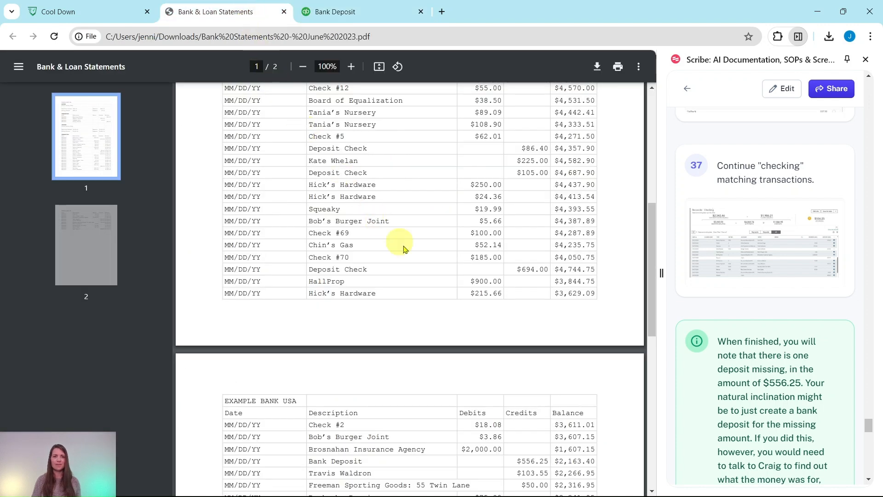
pyautogui.scroll(-5, 428, 269)
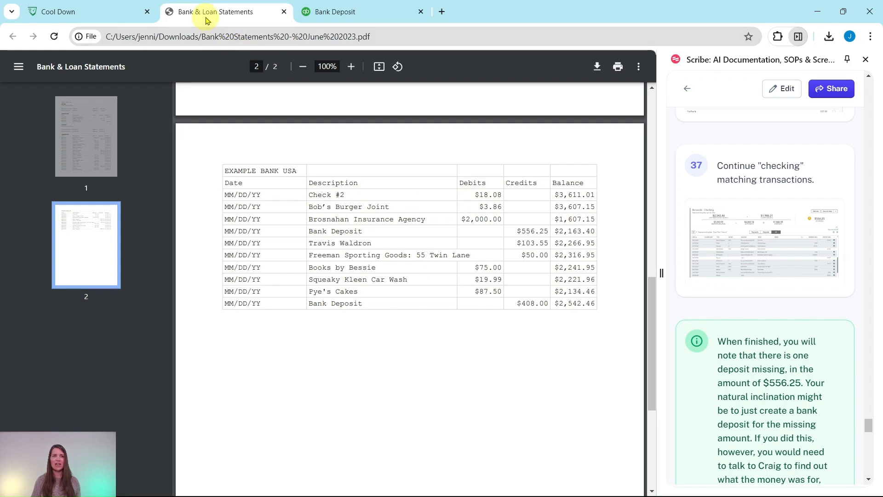
pyautogui.click(333, 12)
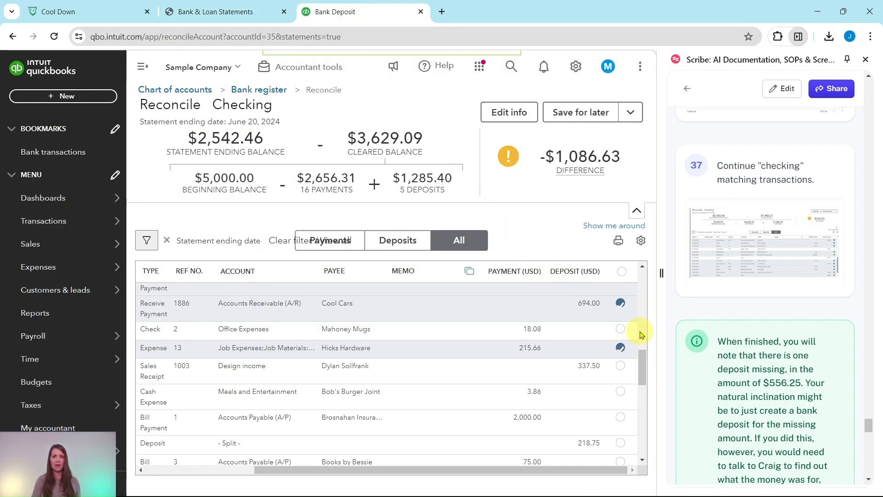
pyautogui.click(620, 330)
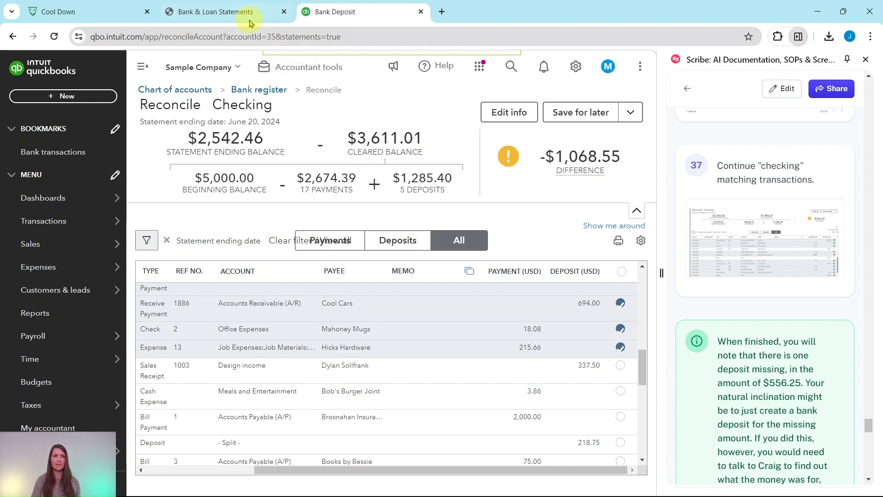
# Check the statement's Bob's Burger Joint and Brosnahan Insurance Agency debits and mark the matching 3.86 cash expense and 2,000.00 bill payment as reconciled.
pyautogui.click(253, 13)
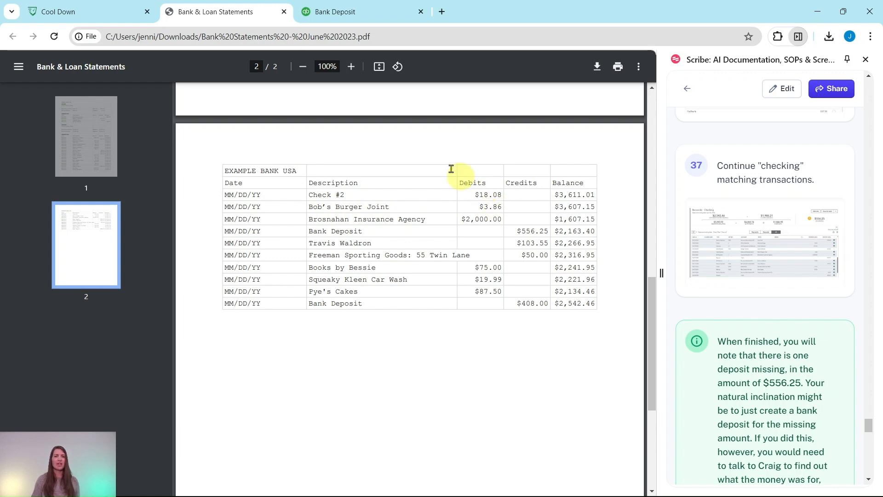
pyautogui.click(358, 14)
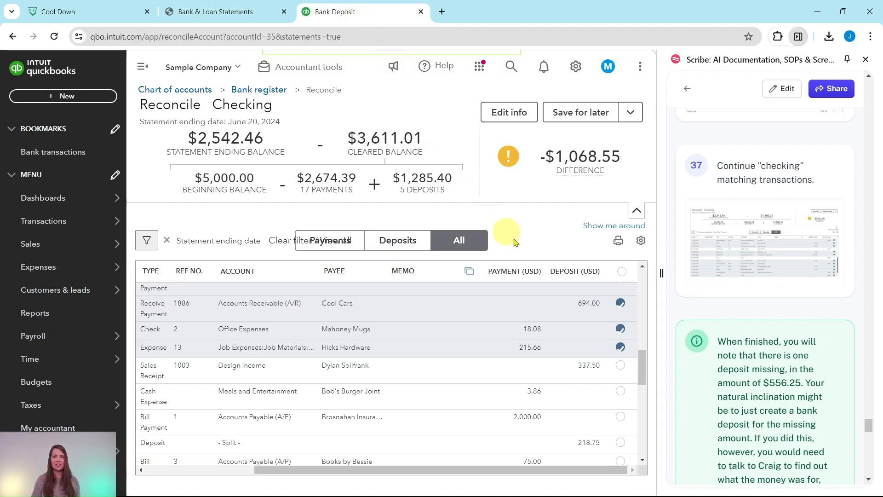
pyautogui.scroll(-1, 557, 300)
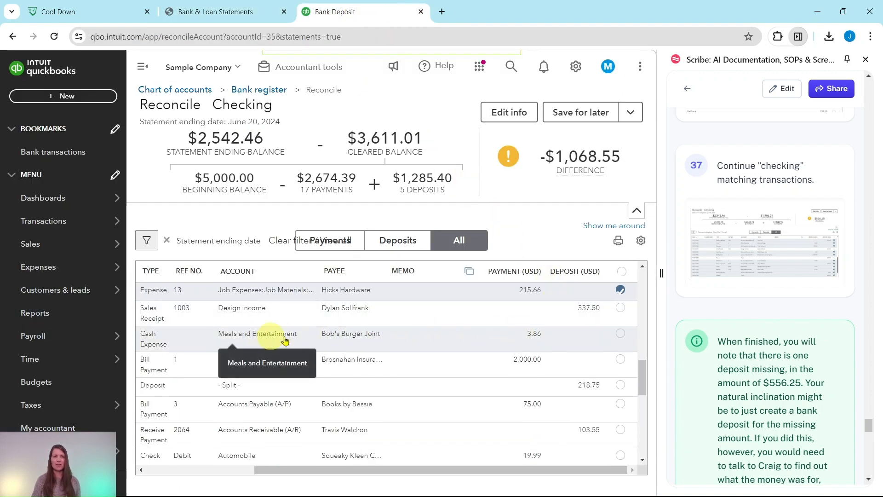
pyautogui.click(625, 339)
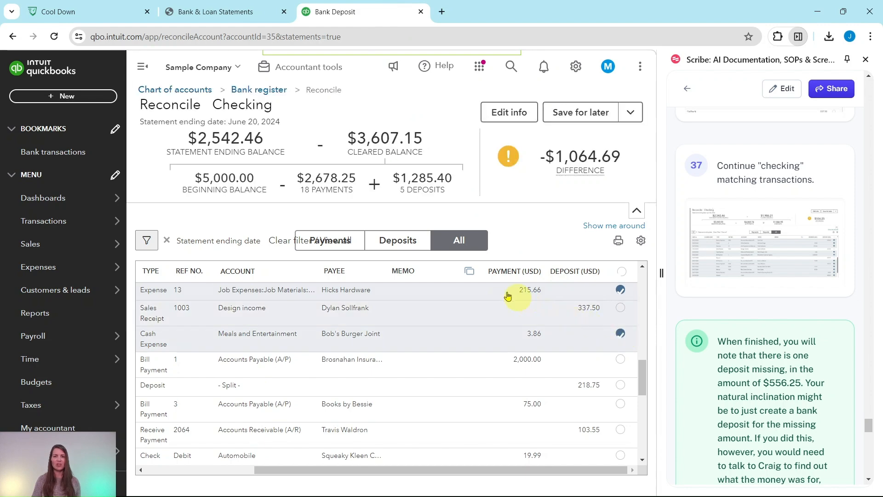
pyautogui.click(221, 17)
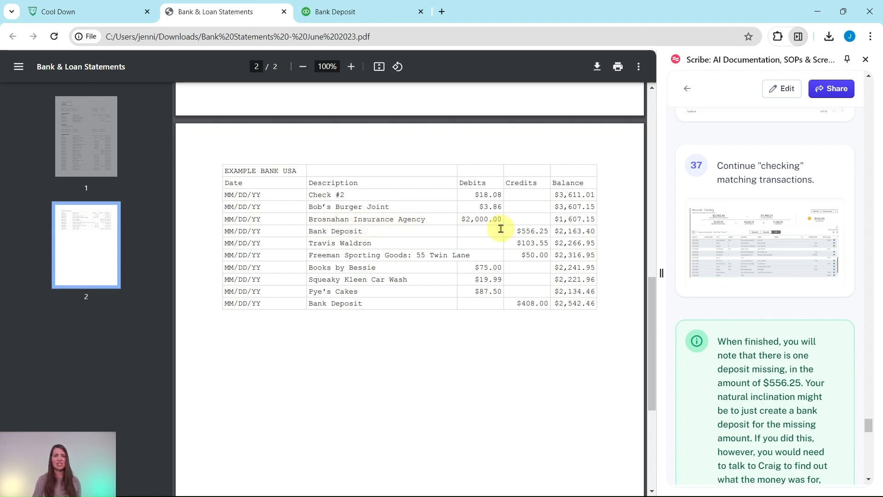
pyautogui.click(317, 13)
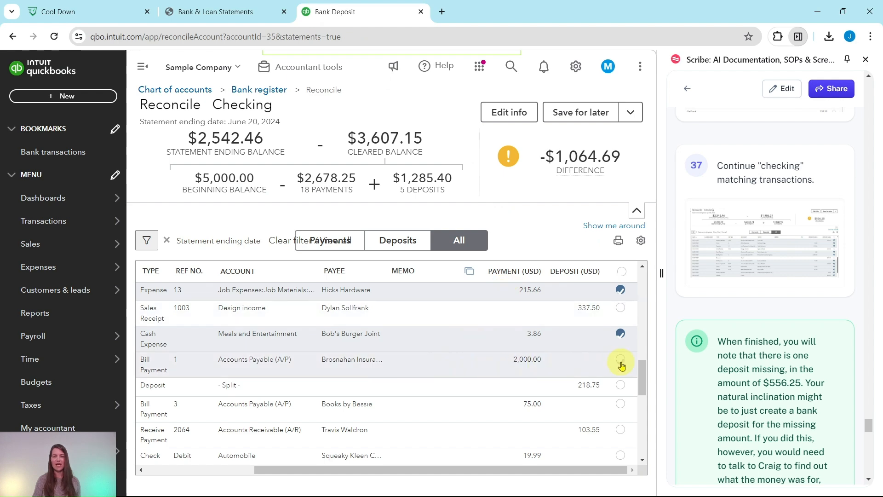
pyautogui.click(622, 361)
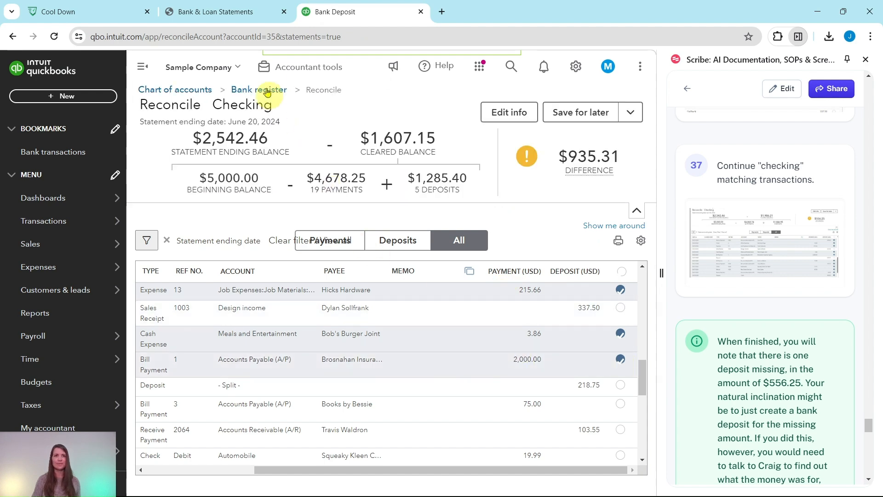
# Check the statement's 556.25 Bank Deposit credit and search the whole reconciliation list for a matching deposit.
pyautogui.click(235, 21)
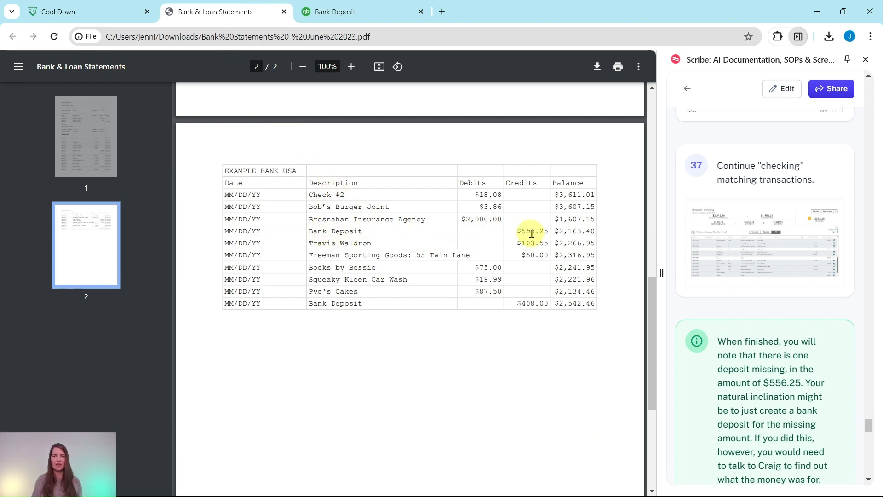
pyautogui.click(350, 16)
pyautogui.scroll(-3, 542, 357)
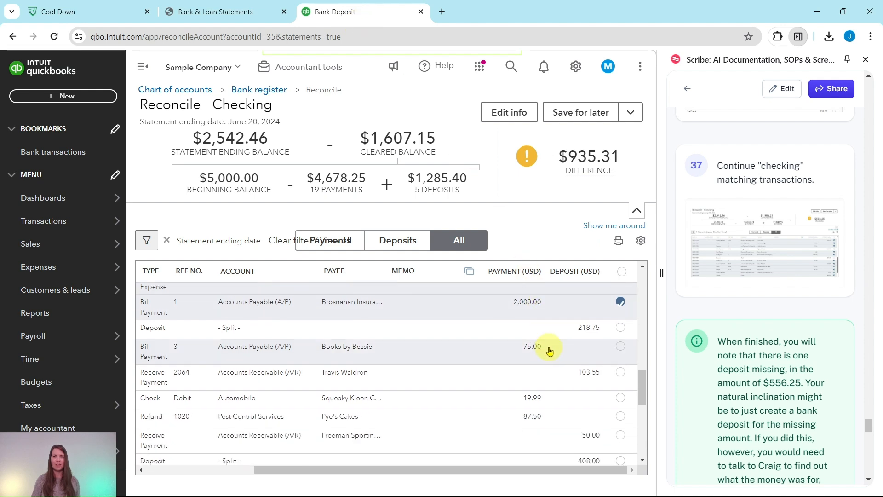
pyautogui.scroll(-4, 555, 350)
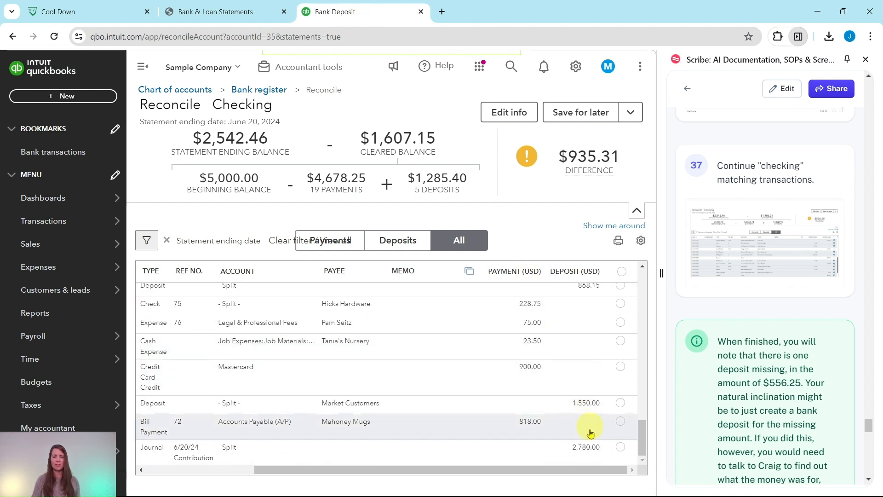
pyautogui.scroll(5, 592, 368)
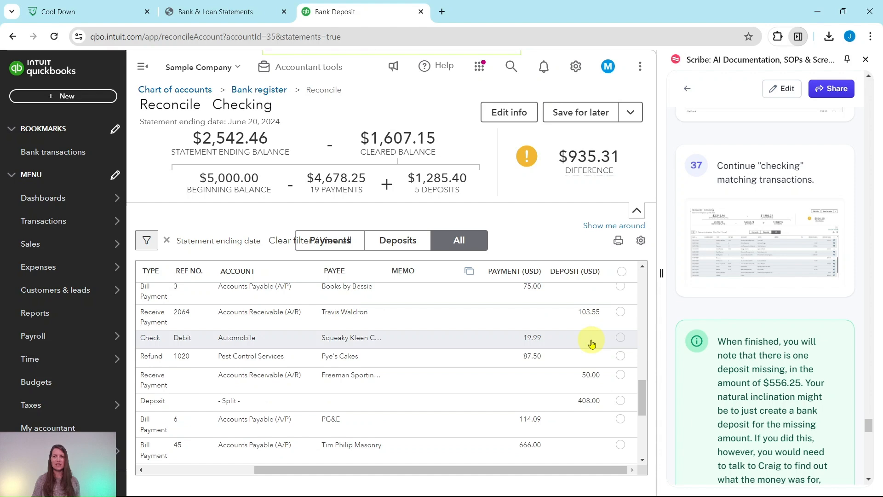
pyautogui.scroll(3, 592, 343)
pyautogui.scroll(10, 592, 344)
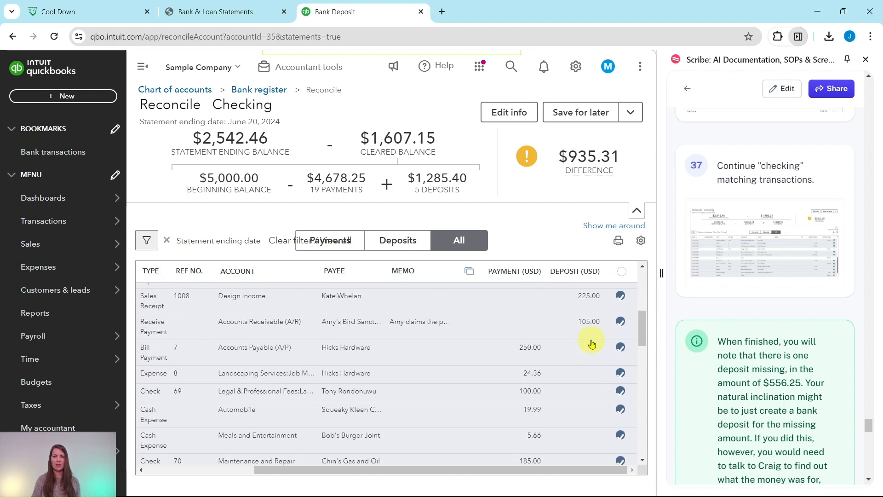
pyautogui.scroll(-10, 592, 350)
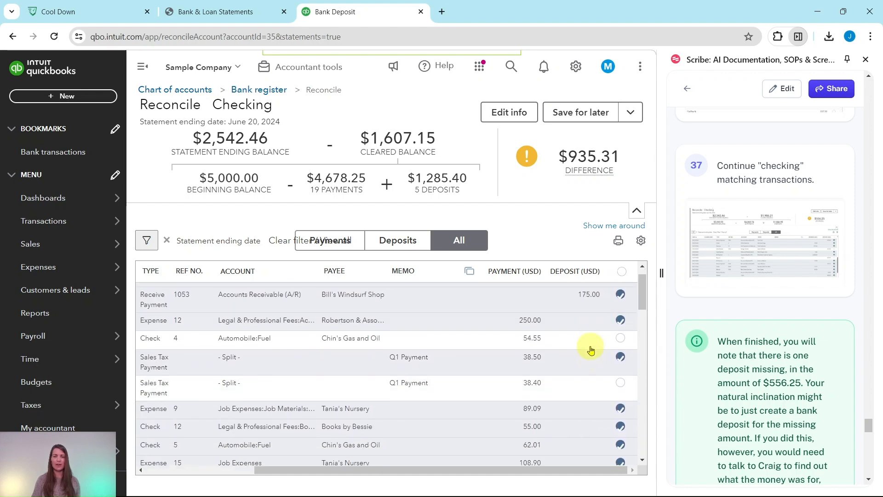
pyautogui.scroll(-4, 732, 361)
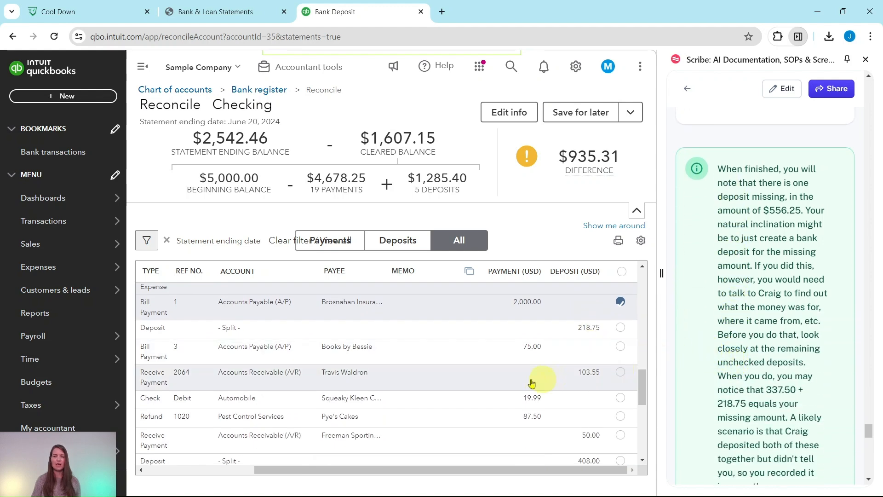
# Check the statement credit that follows the 556.25 Bank Deposit and mark the matching 103.55 customer payment as reconciled.
pyautogui.click(208, 14)
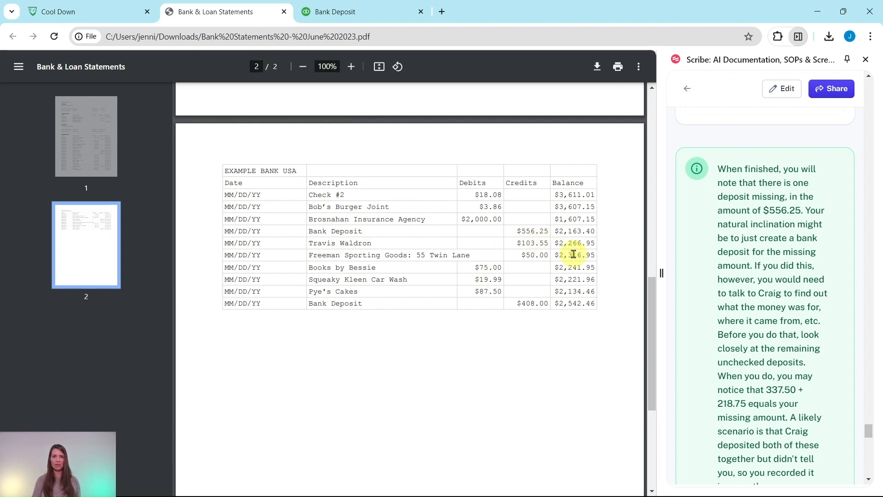
pyautogui.click(367, 21)
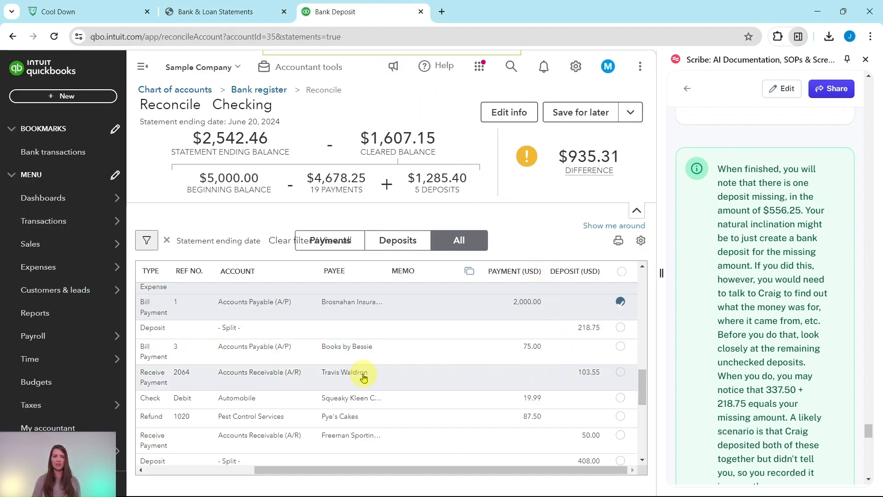
pyautogui.click(621, 380)
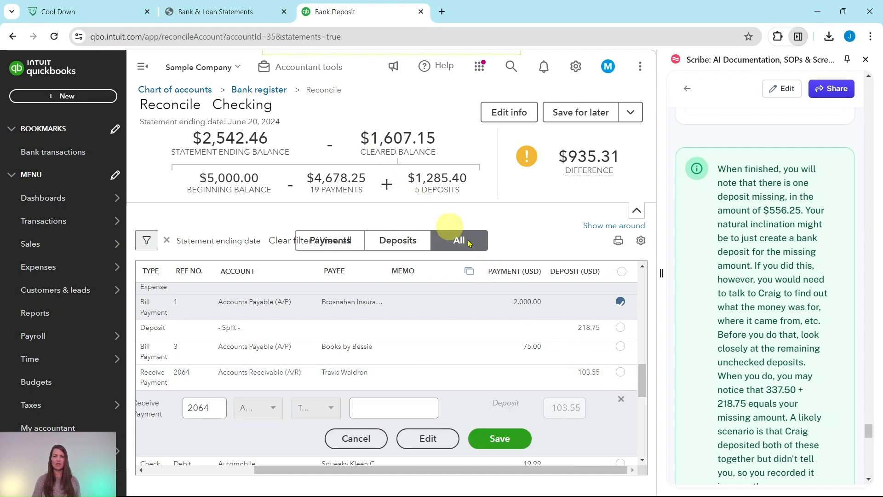
pyautogui.click(621, 400)
pyautogui.click(620, 371)
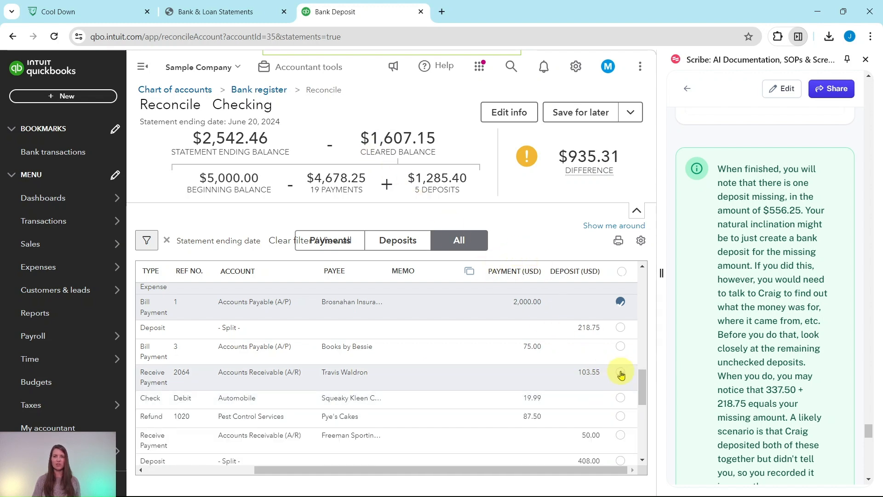
# Check the statement's Freeman Sporting Goods: 55 Twin Lane credit and mark the matching 50.00 received payment as reconciled.
pyautogui.click(195, 12)
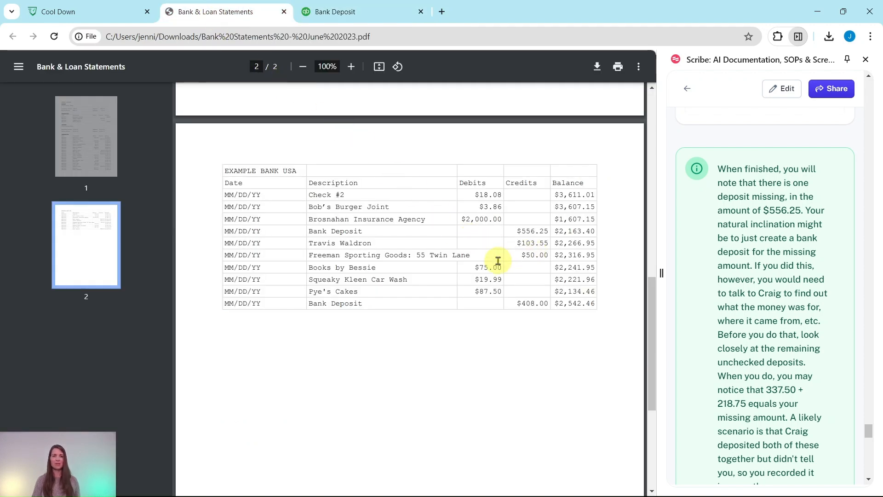
pyautogui.click(350, 12)
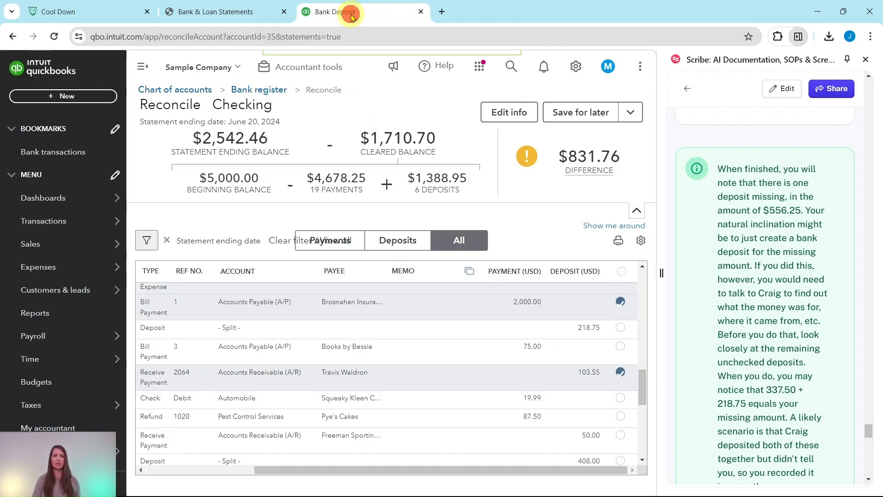
pyautogui.scroll(-3, 578, 339)
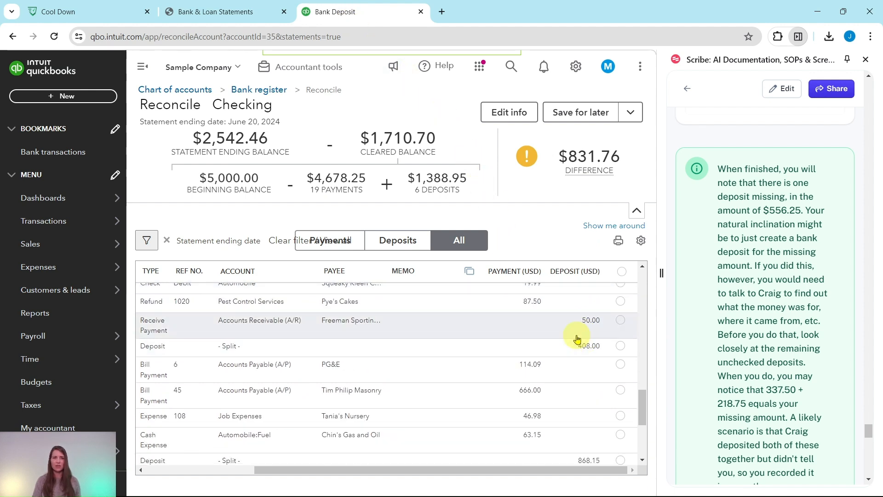
pyautogui.click(621, 327)
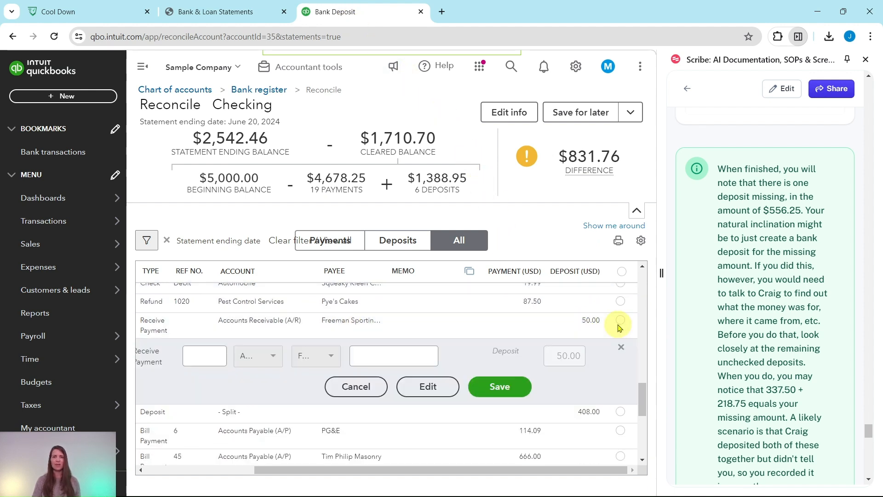
pyautogui.click(621, 321)
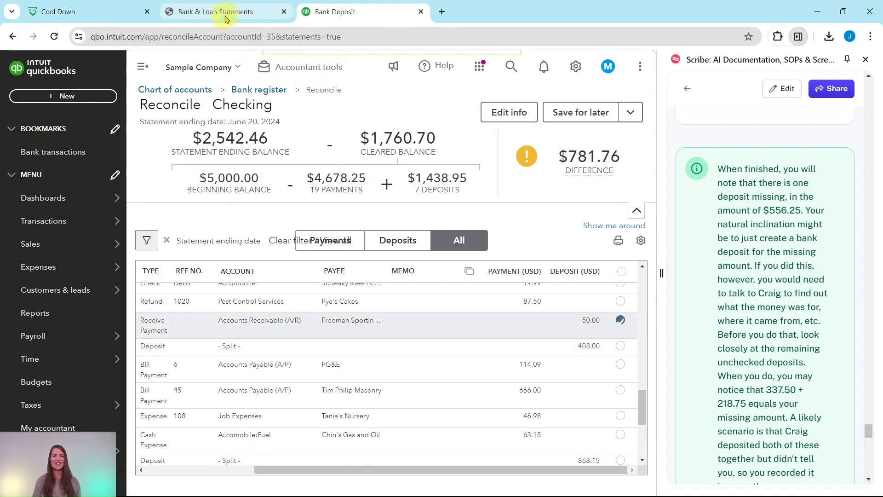
# Check the statement's Books by Bessie debit and mark the matching 75.00 bill payment as reconciled.
pyautogui.click(226, 19)
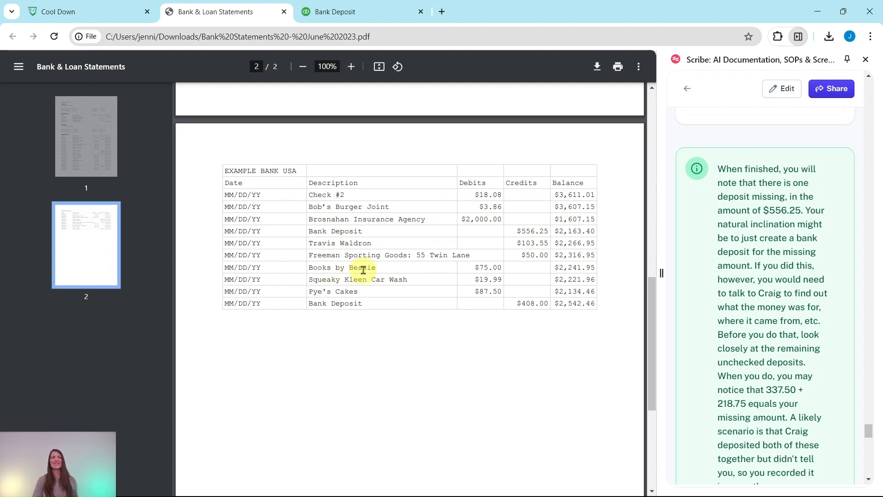
pyautogui.click(357, 11)
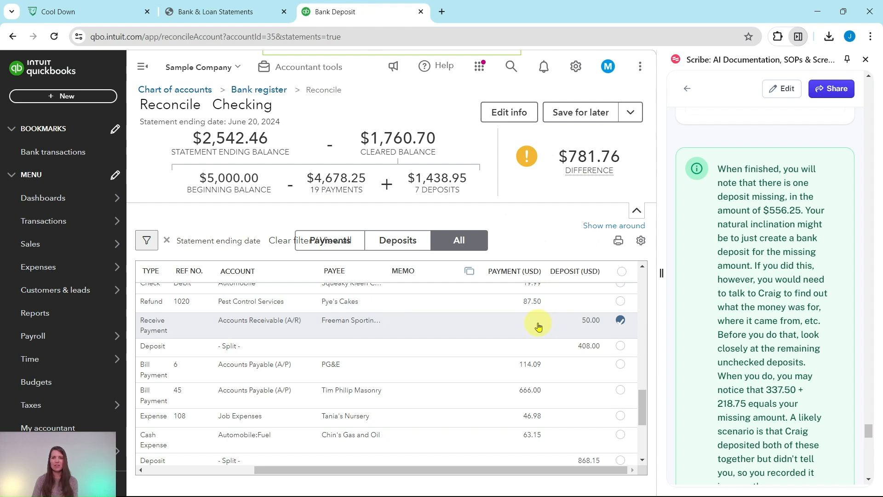
pyautogui.scroll(1, 537, 325)
pyautogui.scroll(1, 534, 322)
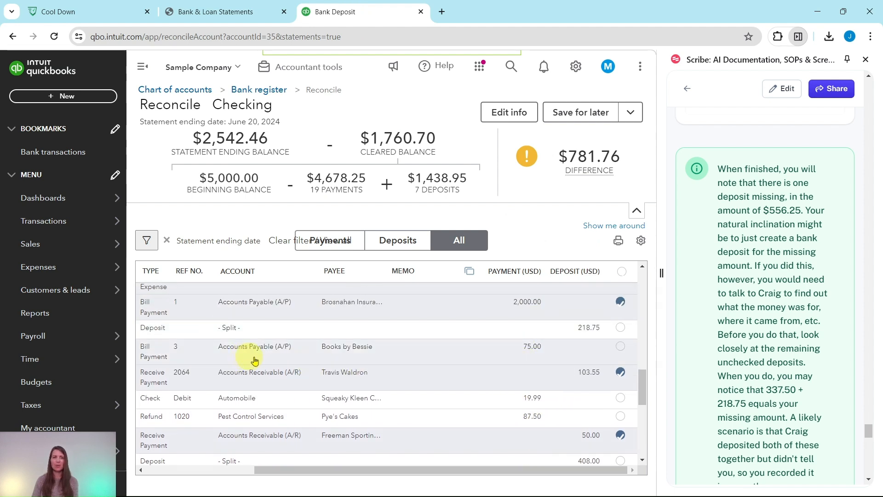
pyautogui.click(621, 347)
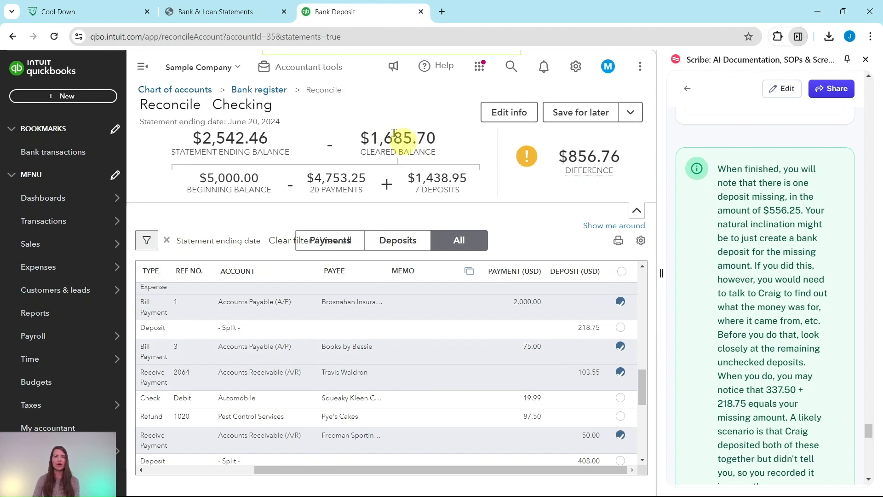
# Check the statement's Squeaky Kleen Car Wash debit and mark the matching 19.99 Automobile check as reconciled.
pyautogui.click(244, 14)
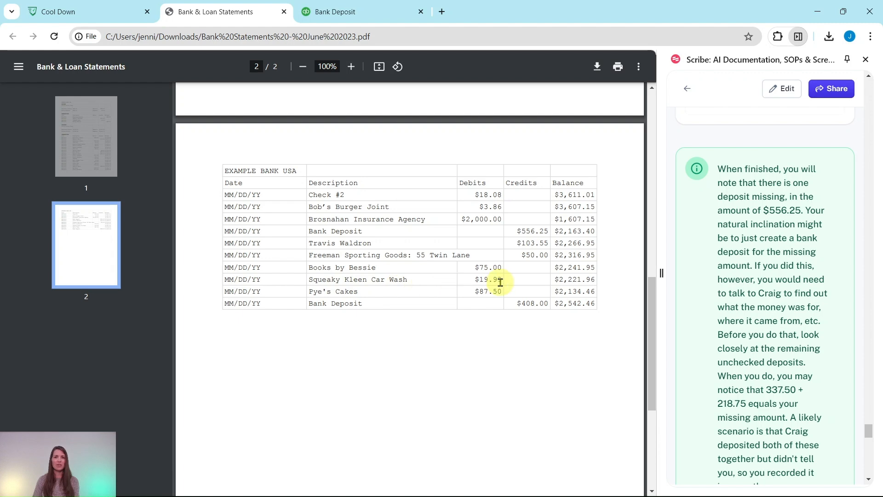
pyautogui.click(343, 13)
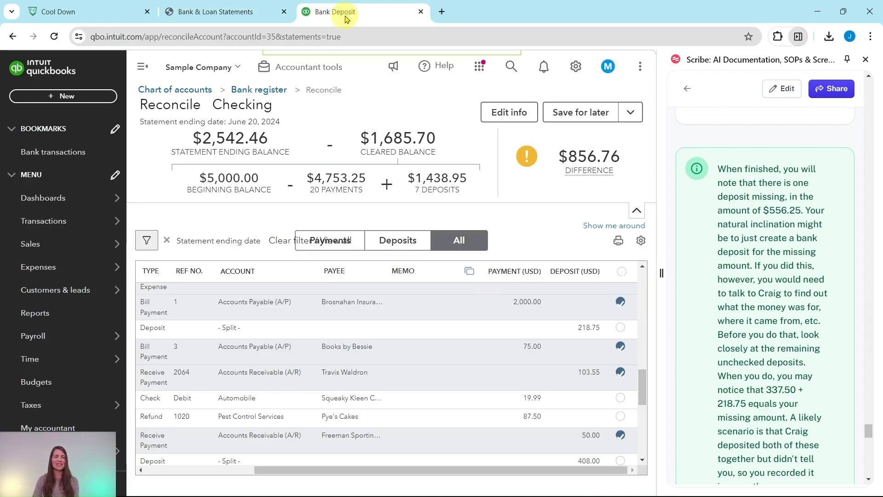
pyautogui.scroll(-8, 598, 365)
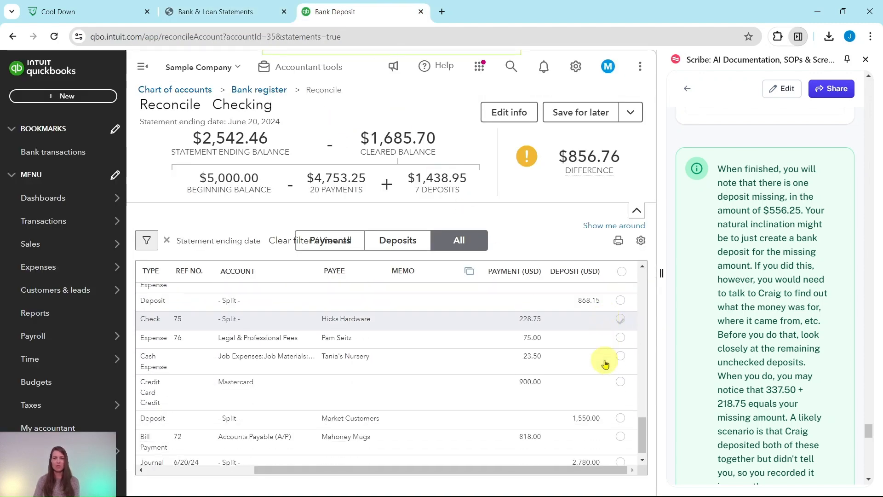
pyautogui.scroll(3, 528, 376)
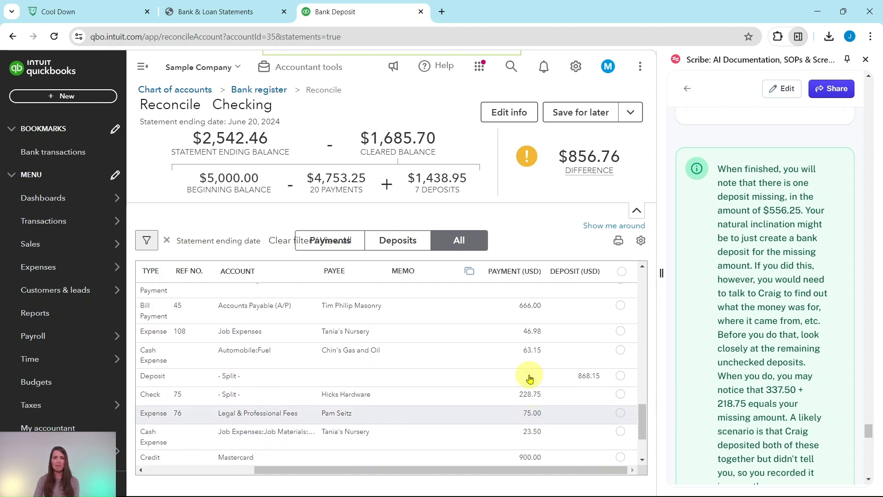
pyautogui.scroll(4, 534, 381)
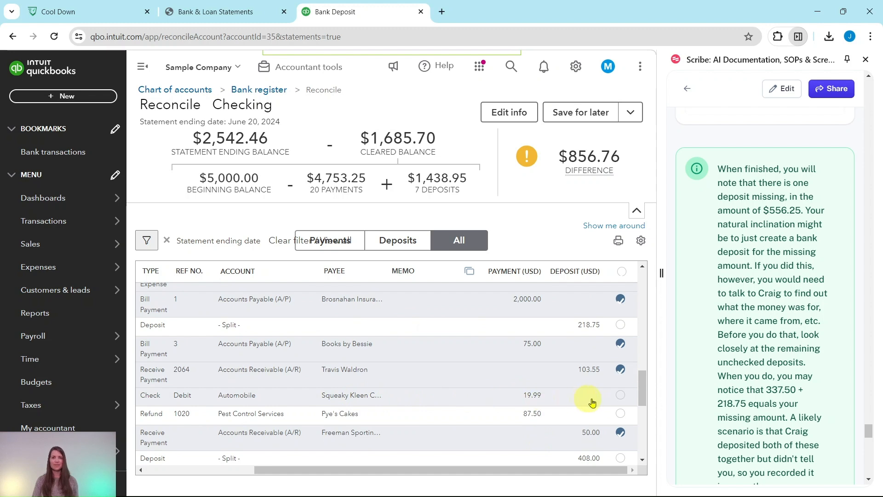
pyautogui.click(621, 397)
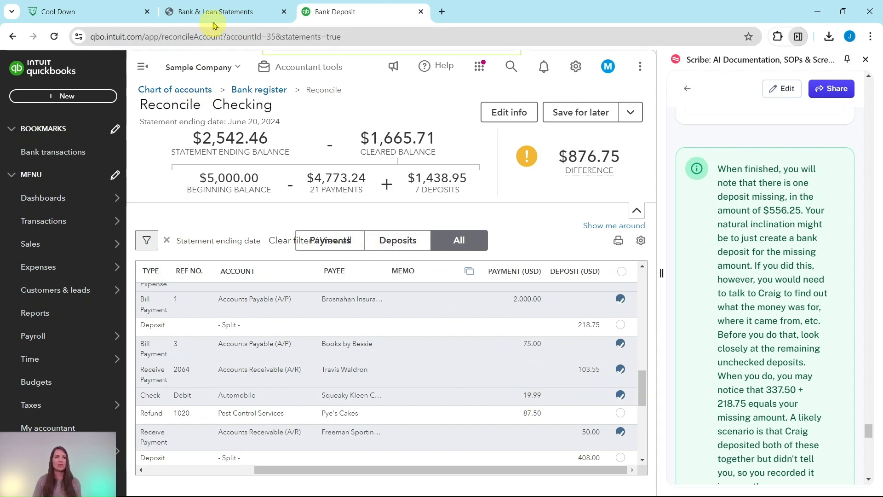
# Check the statement's Pye's Cakes debit and mark the matching 87.50 Pest Control Services refund as reconciled.
pyautogui.click(226, 11)
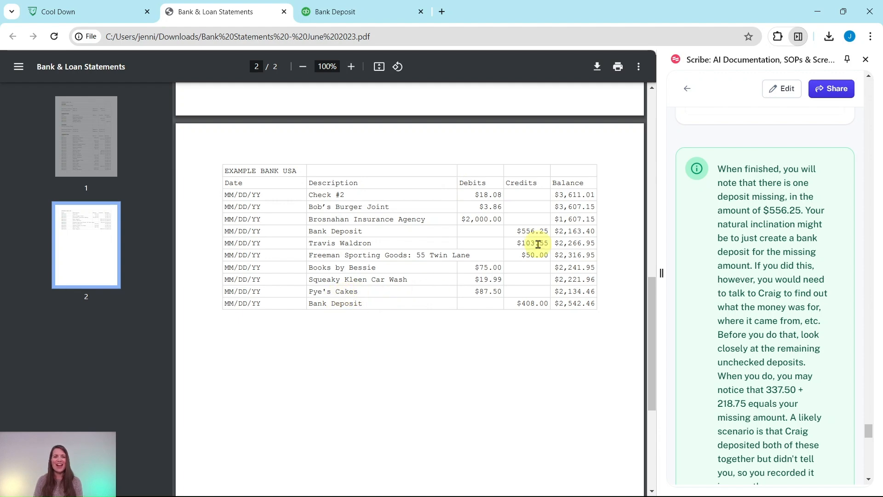
pyautogui.click(368, 12)
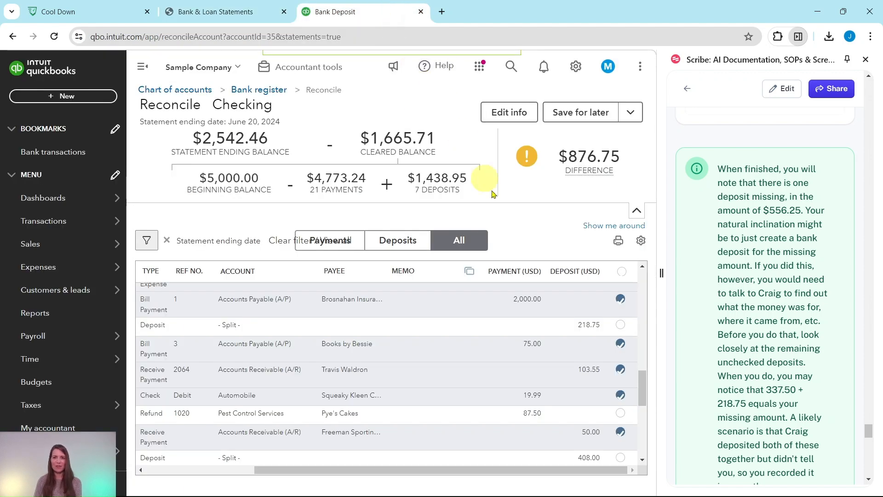
pyautogui.click(622, 414)
# Check the statement's final Bank Deposit credit and mark the matching 408.00 deposit as reconciled.
pyautogui.click(213, 11)
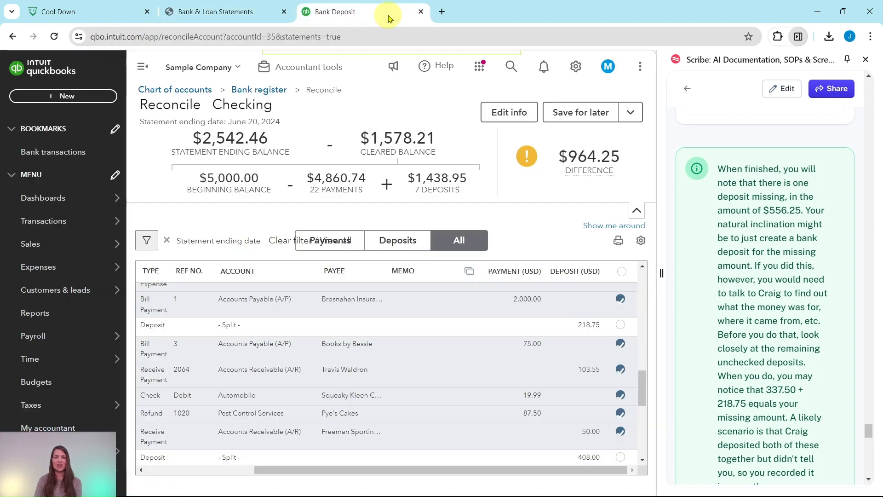
pyautogui.click(389, 12)
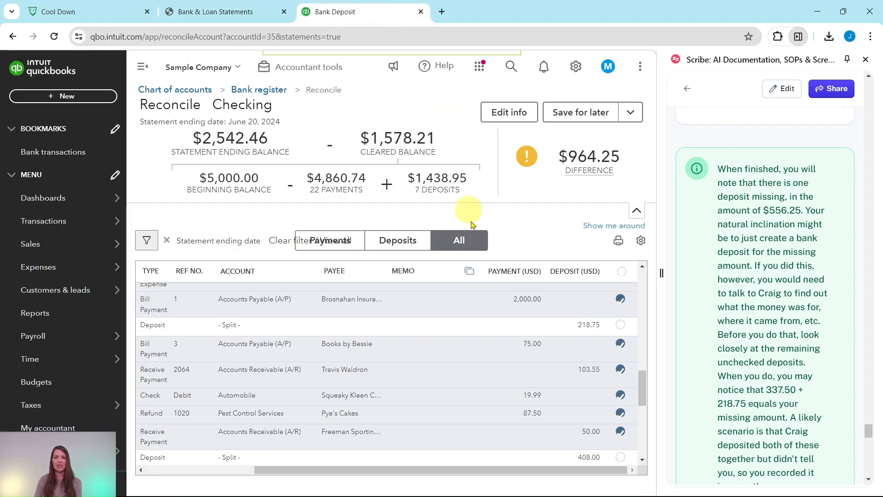
pyautogui.scroll(-3, 572, 400)
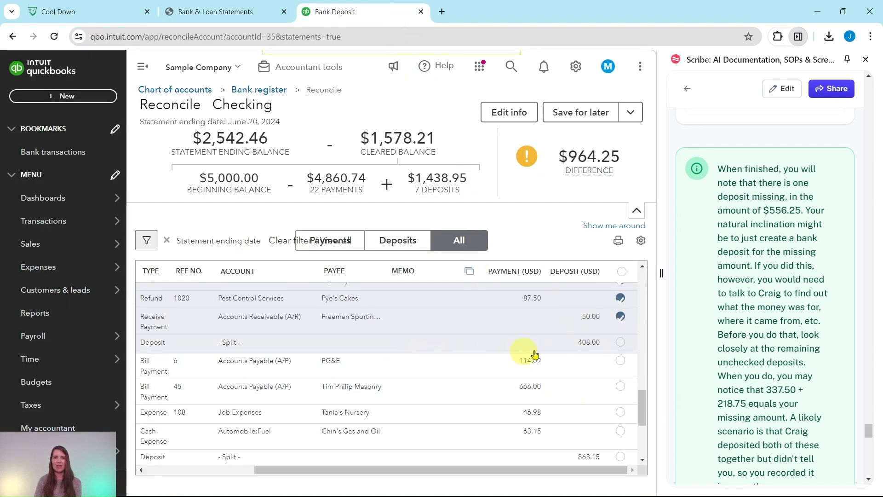
pyautogui.click(620, 343)
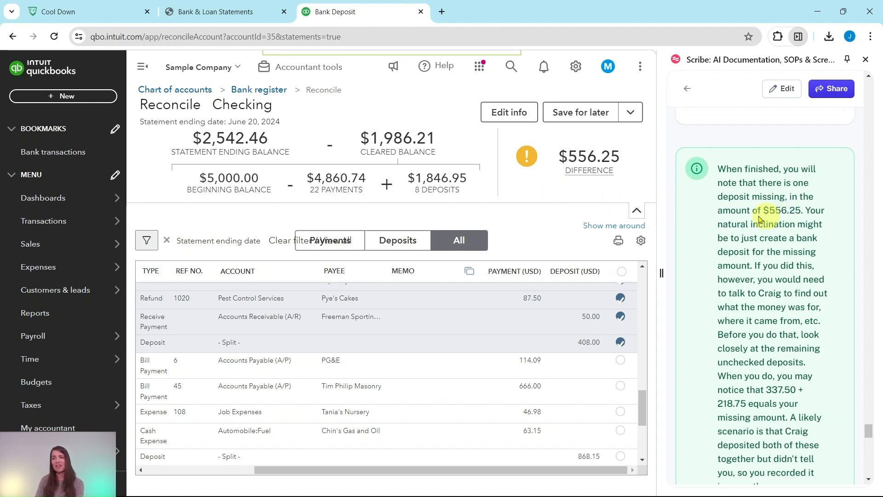
# Compare the statement's 556.25 Bank Deposit with the unchecked deposits and read the guide's notes on handling the missing amount.
pyautogui.click(230, 13)
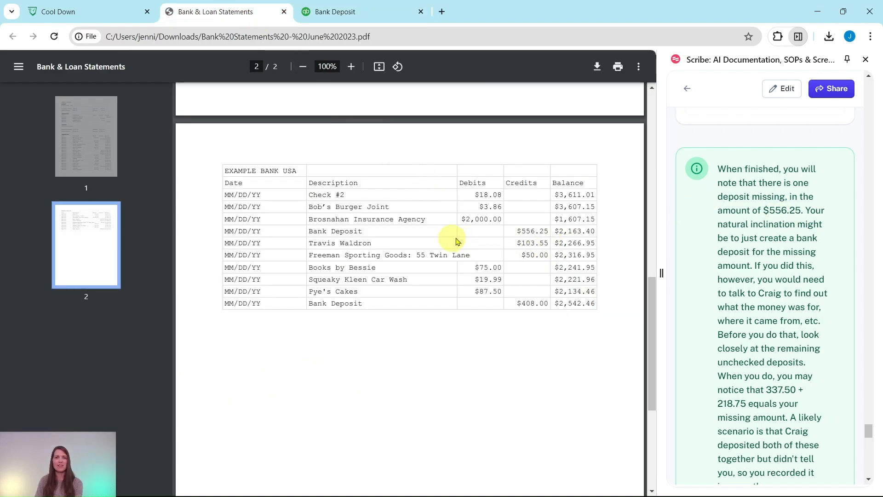
pyautogui.click(364, 11)
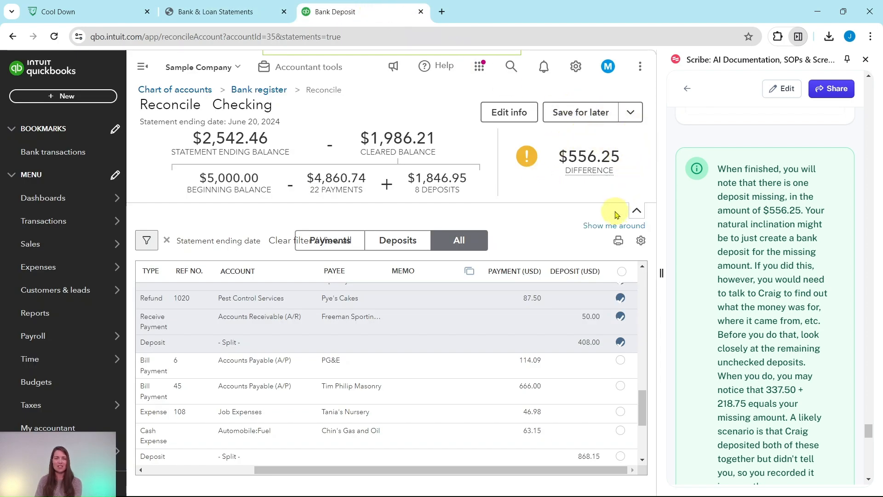
pyautogui.scroll(-1, 819, 203)
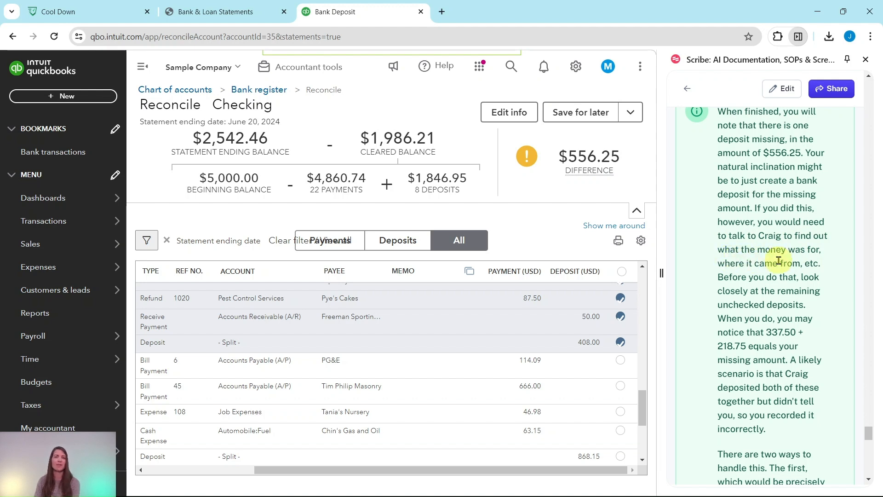
pyautogui.scroll(-3, 764, 251)
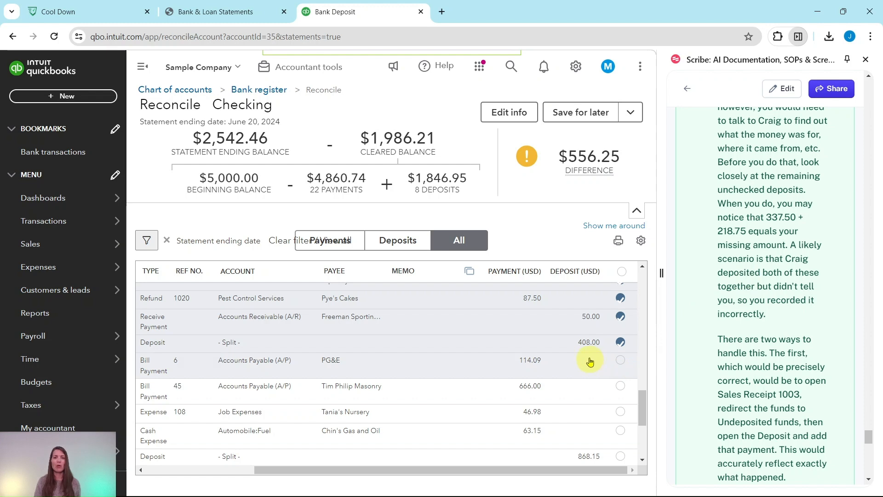
pyautogui.scroll(5, 593, 351)
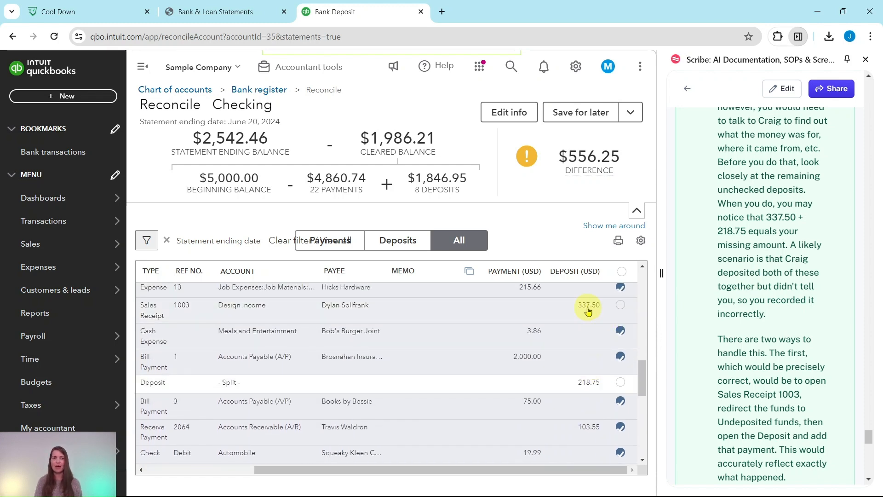
pyautogui.scroll(-3, 718, 329)
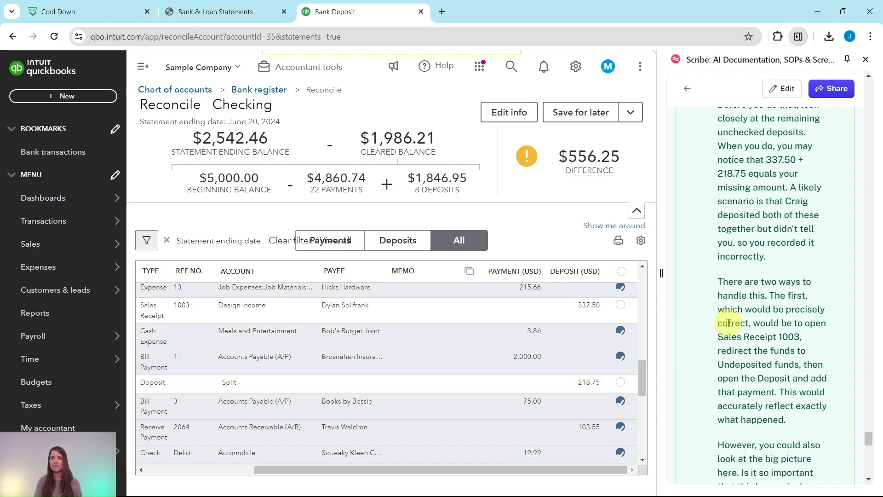
pyautogui.scroll(-6, 715, 334)
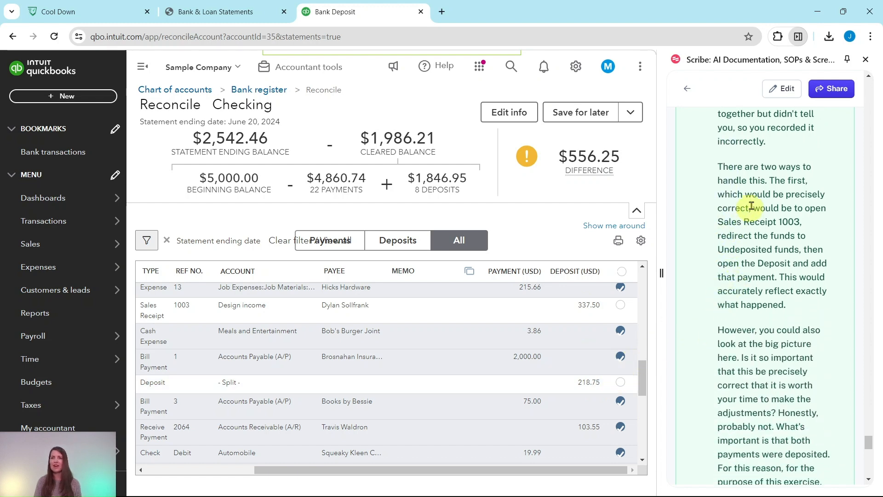
pyautogui.scroll(-3, 797, 197)
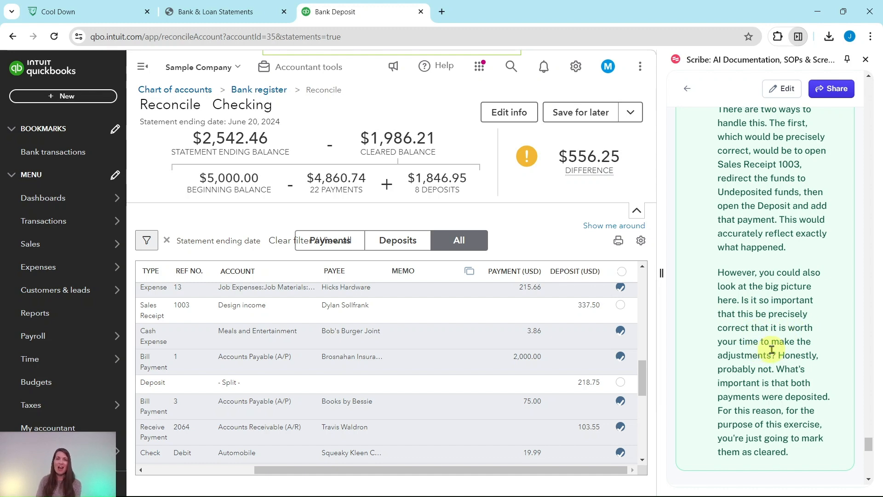
pyautogui.scroll(-1, 784, 374)
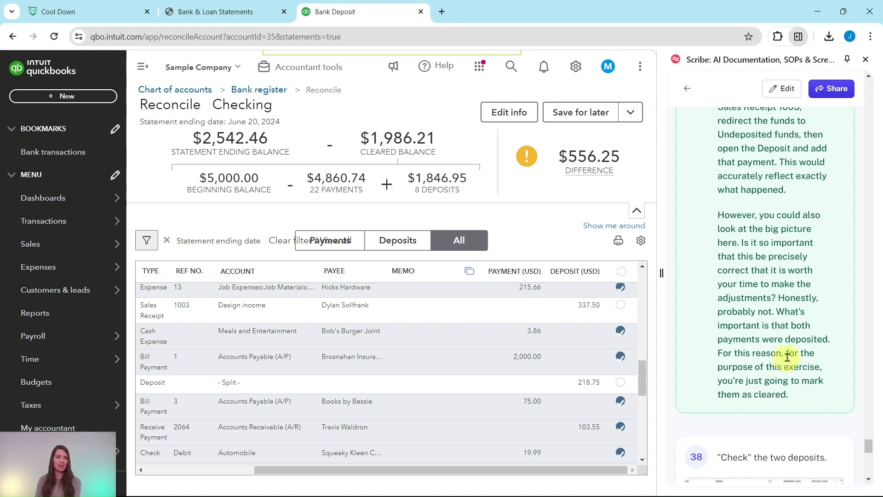
pyautogui.scroll(-5, 791, 351)
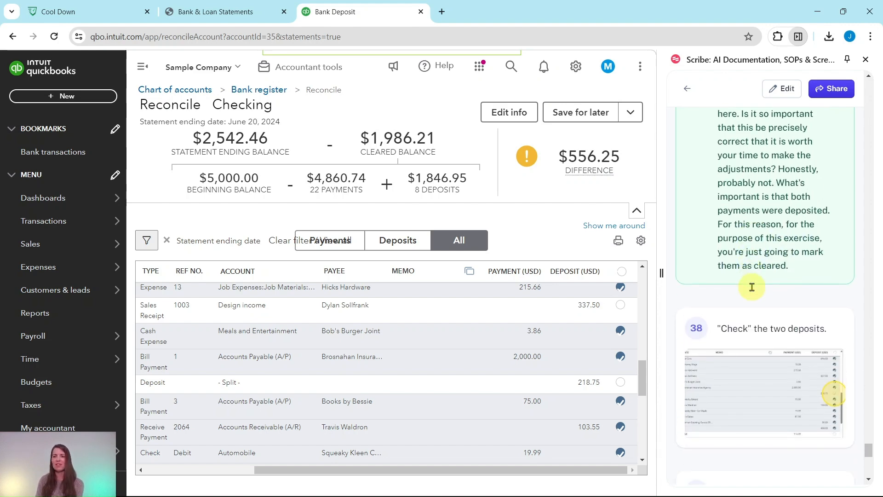
pyautogui.scroll(-5, 752, 287)
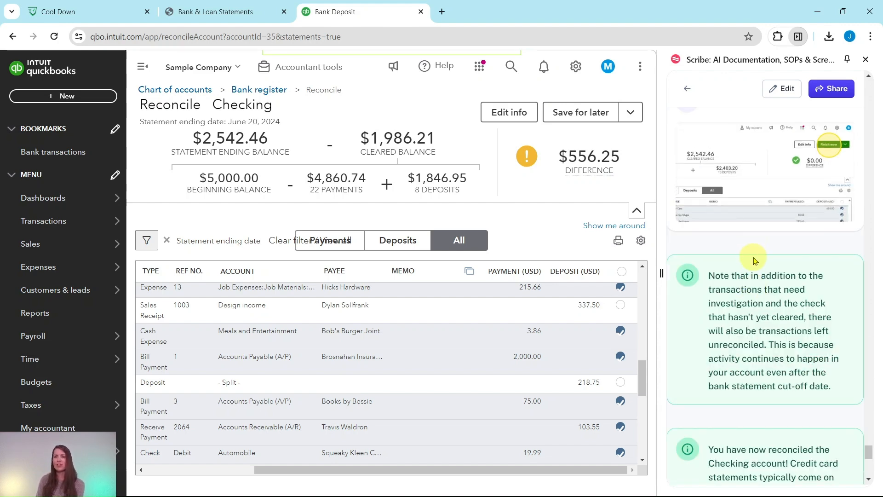
# Mark the 337.50 Design income sales receipt and the 218.75 split deposit as reconciled to account for the missing 556.25 deposit.
pyautogui.scroll(6, 755, 265)
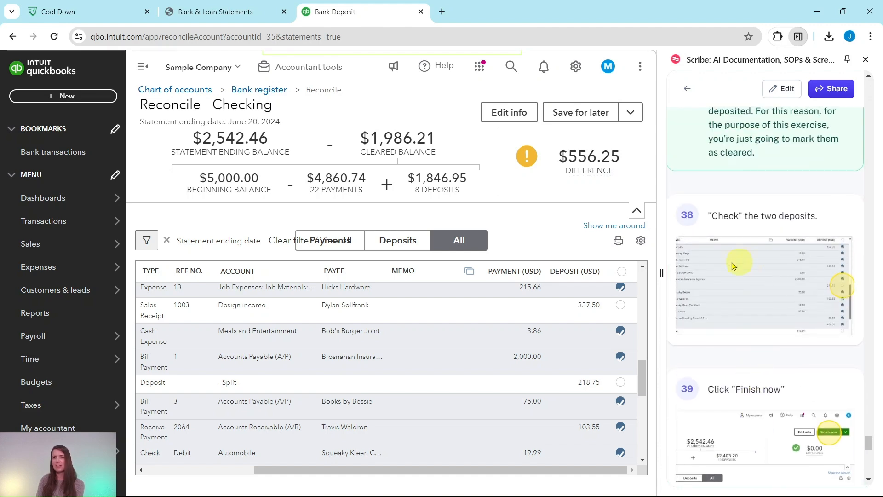
pyautogui.click(621, 306)
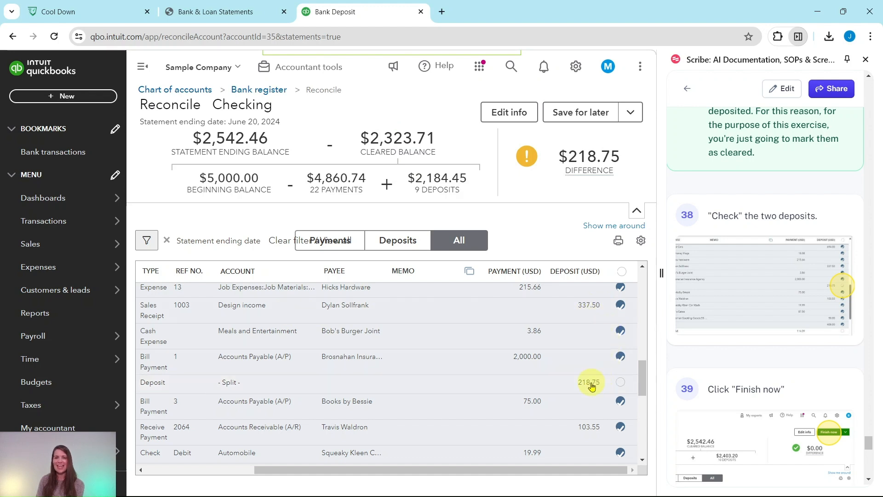
pyautogui.click(621, 386)
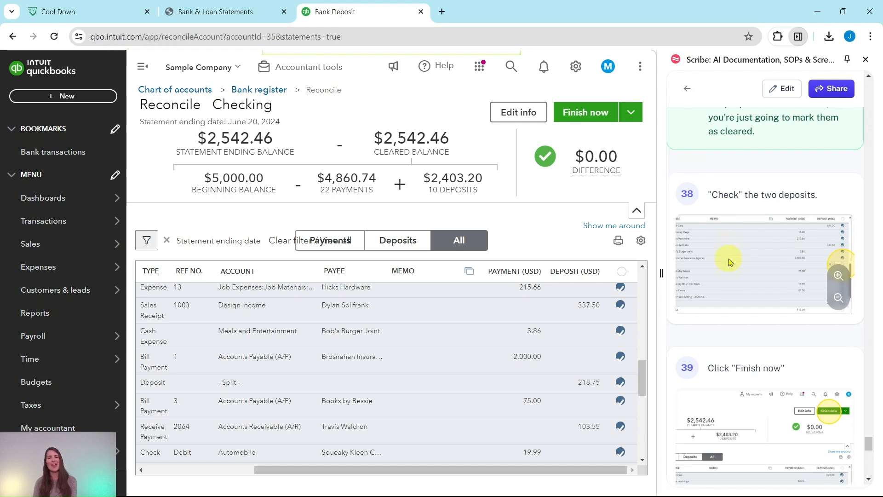
# Finish the Checking account reconciliation for the statement ending June 20, 2024.
pyautogui.scroll(-3, 727, 257)
pyautogui.scroll(-1, 729, 263)
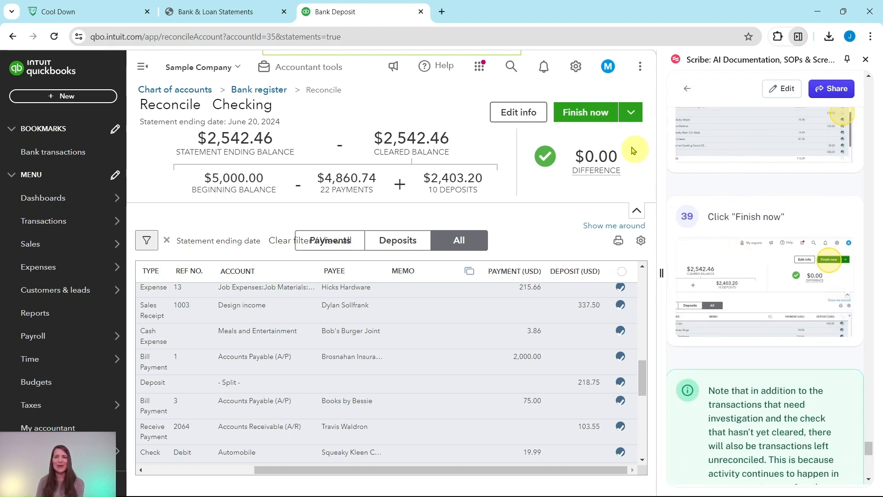
pyautogui.click(583, 115)
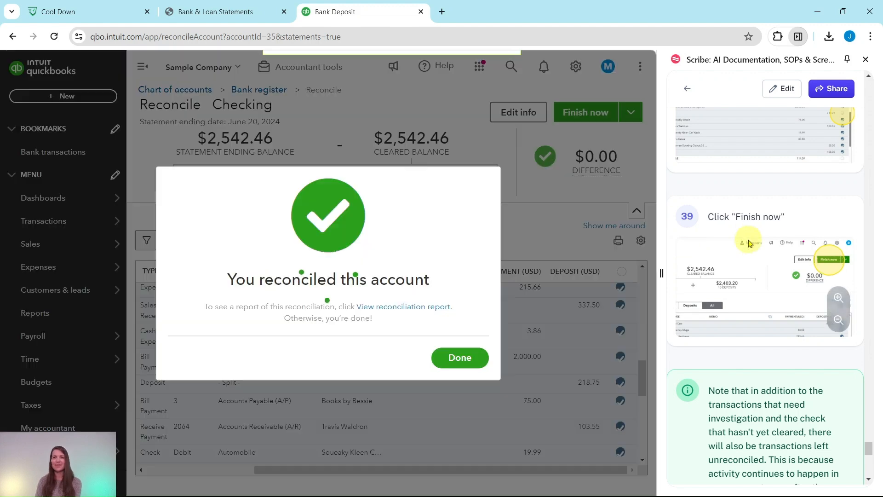
# Read the guide's closing notes on unreconciled transactions and close the reconciliation confirmation without opening the report.
pyautogui.scroll(-1, 748, 246)
pyautogui.scroll(-4, 748, 249)
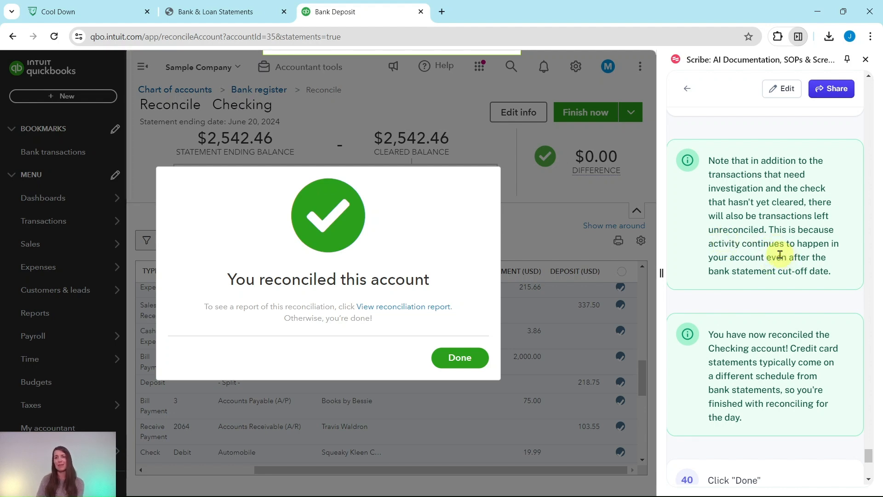
pyautogui.scroll(-4, 777, 259)
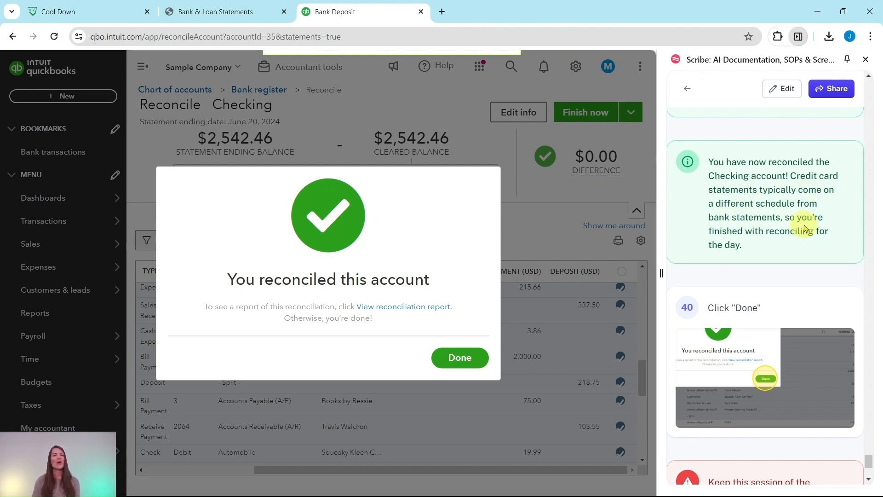
pyautogui.scroll(-3, 782, 222)
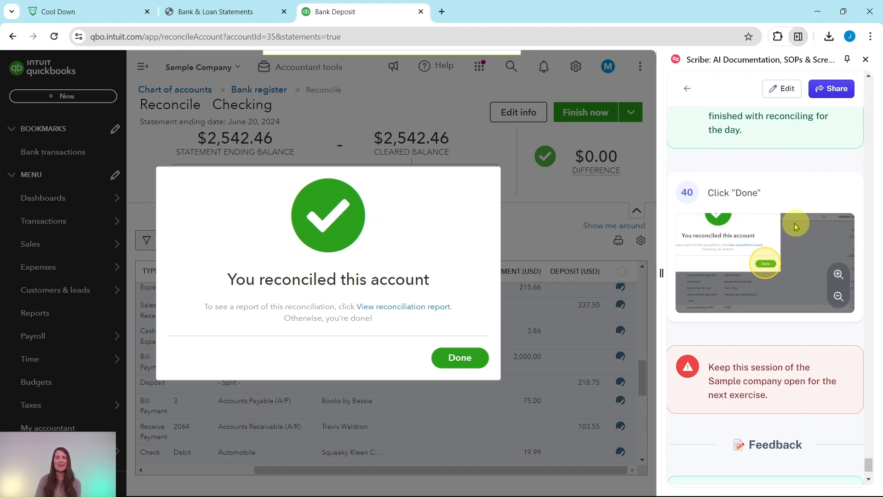
pyautogui.click(460, 360)
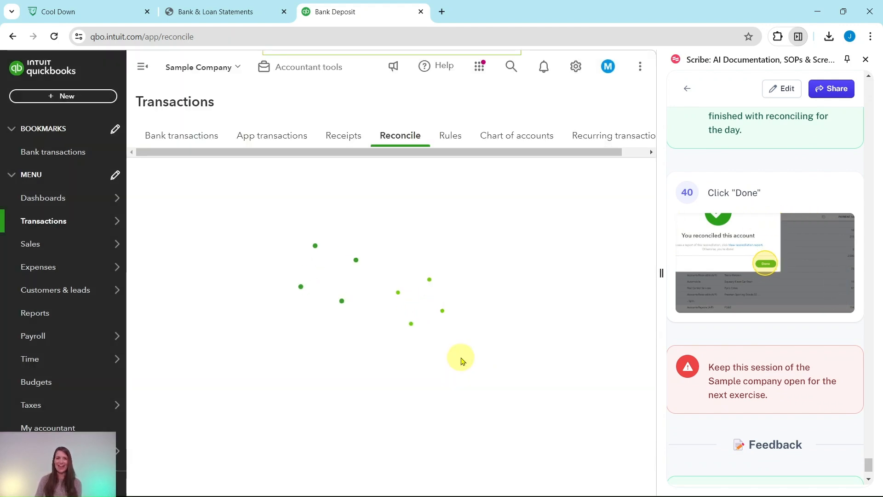